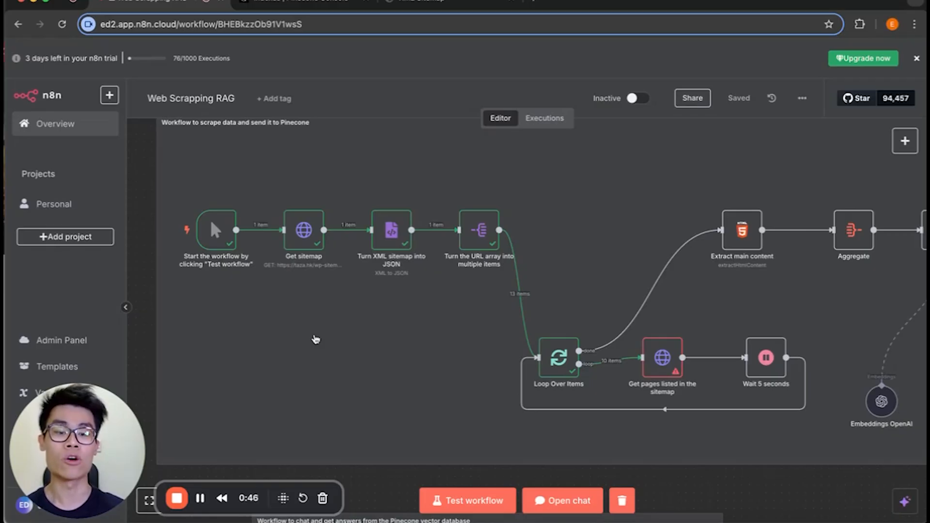
{"action": "scroll", "coordinate": [315, 339], "scroll_direction": "right", "scroll_amount": 2}
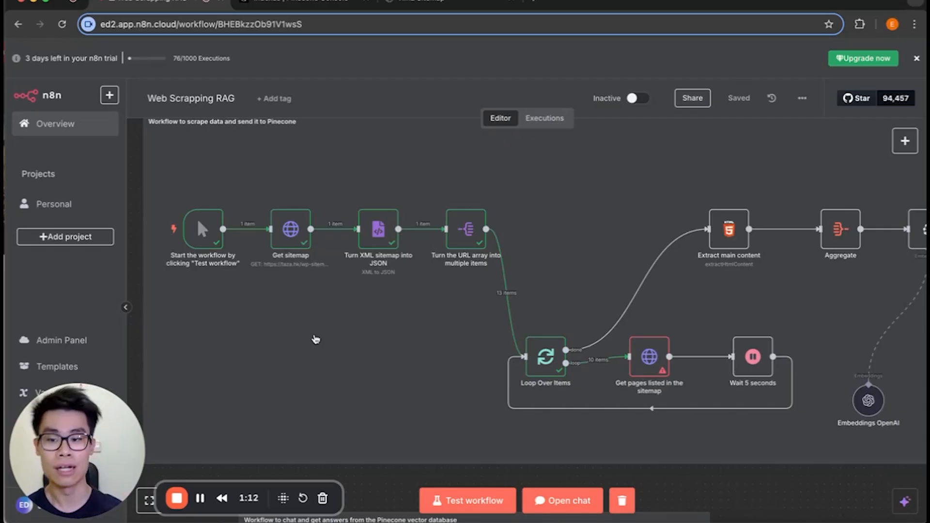
{"action": "scroll", "coordinate": [315, 339], "scroll_direction": "up", "scroll_amount": 5}
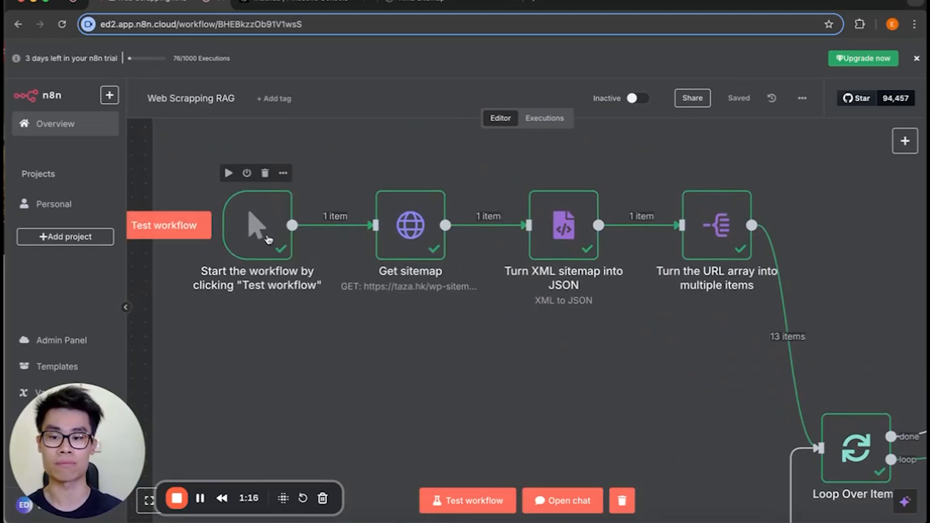
{"action": "scroll", "coordinate": [285, 279], "scroll_direction": "right", "scroll_amount": 2}
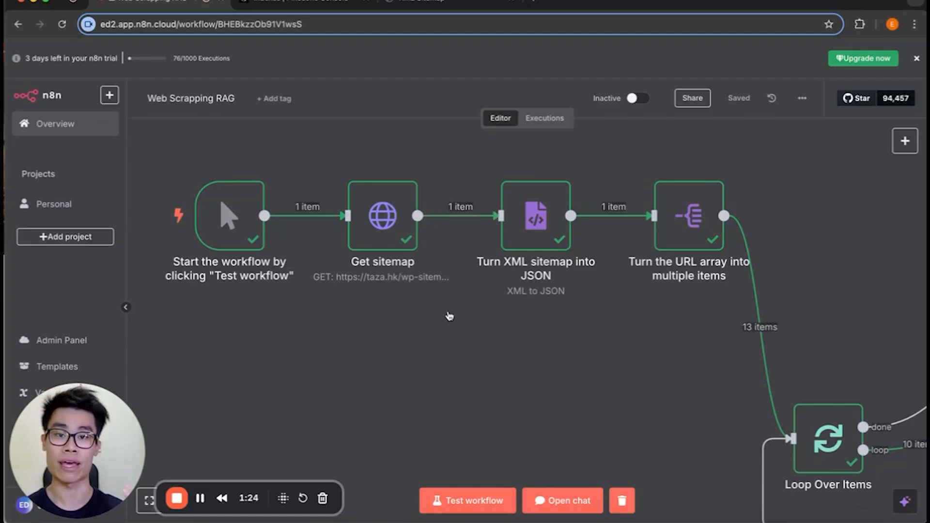
- Search the web in a new tab for "local resutrants" and view the Luna Bar & Restaurant listing
{"action": "left_click", "coordinate": [537, 2]}
{"action": "type", "text": "local resutrants"}
{"action": "key", "text": "Return"}
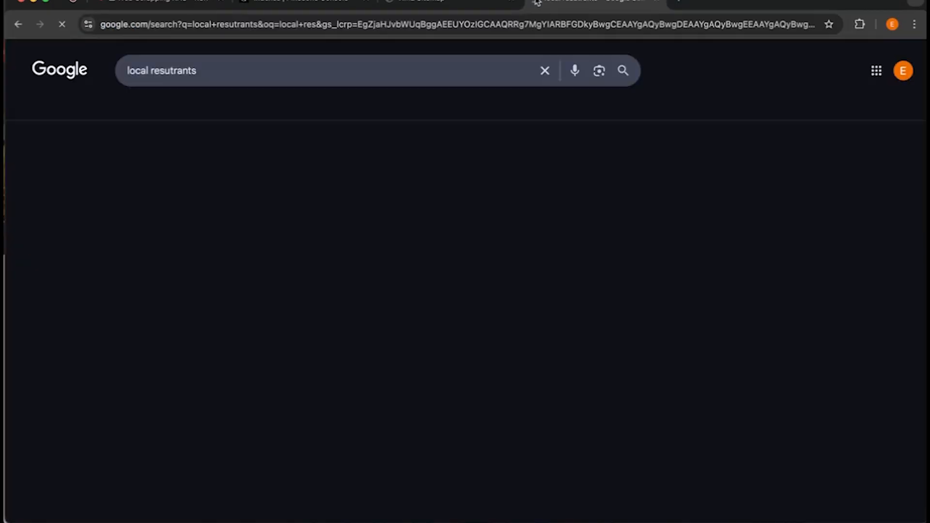
{"action": "scroll", "coordinate": [267, 270], "scroll_direction": "down", "scroll_amount": 2}
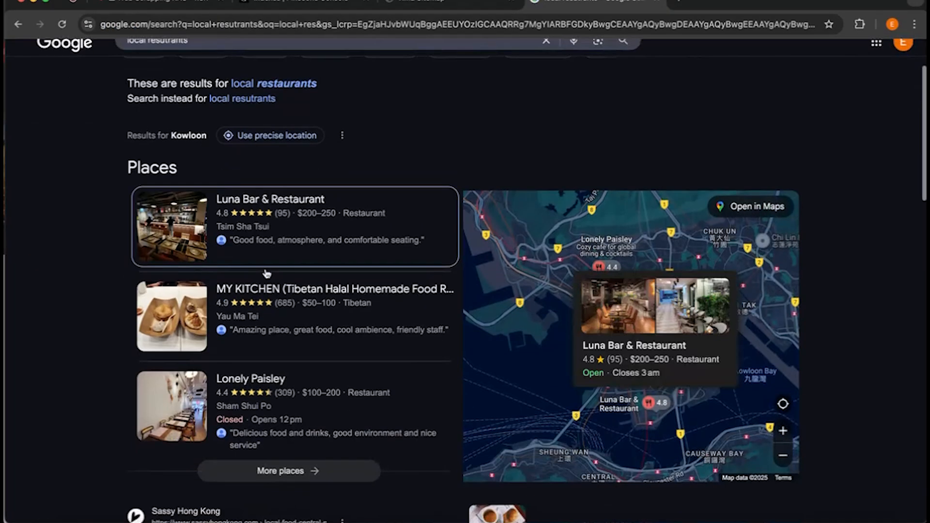
{"action": "left_click", "coordinate": [279, 225]}
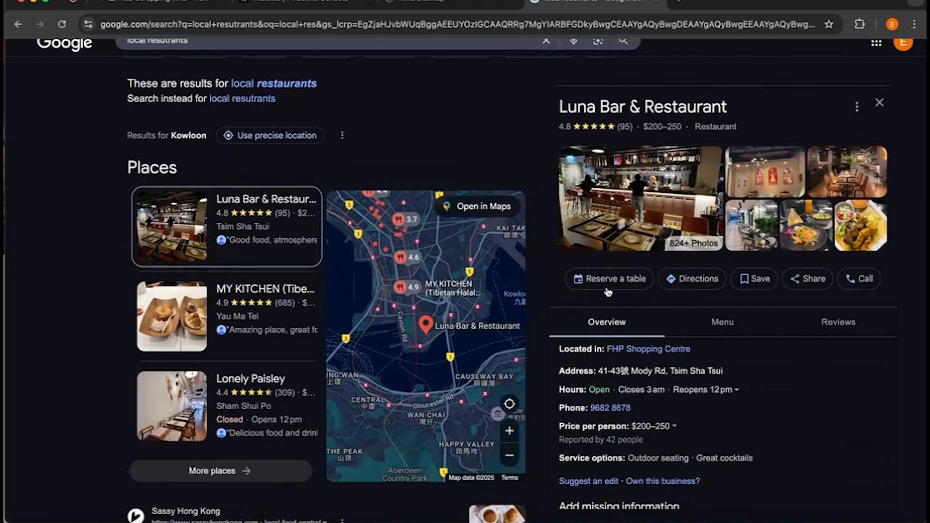
{"action": "scroll", "coordinate": [619, 444], "scroll_direction": "down", "scroll_amount": 1}
{"action": "scroll", "coordinate": [653, 354], "scroll_direction": "up", "scroll_amount": 1}
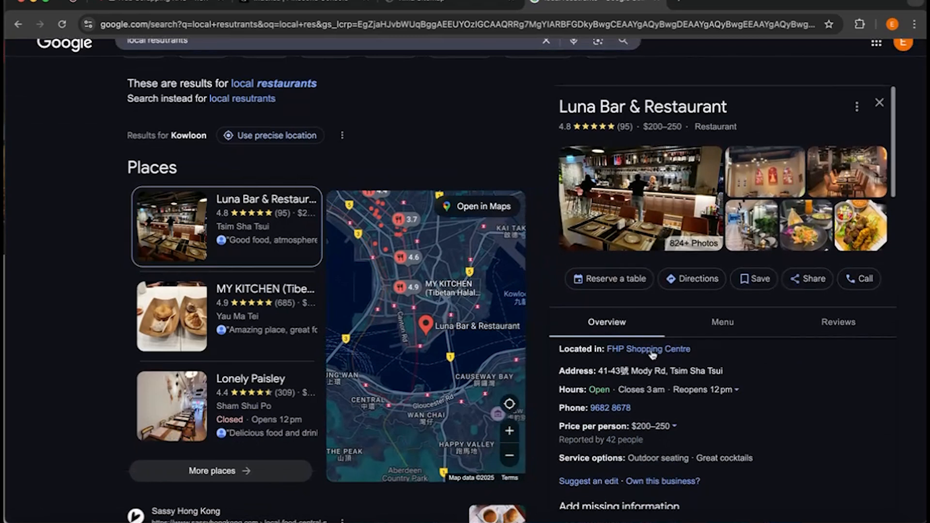
- Open MY KITCHEN's website from its listing, try to load mykitchen.hk/sitemap.xml, and return to the taza.hk XML sitemap
{"action": "left_click", "coordinate": [237, 308]}
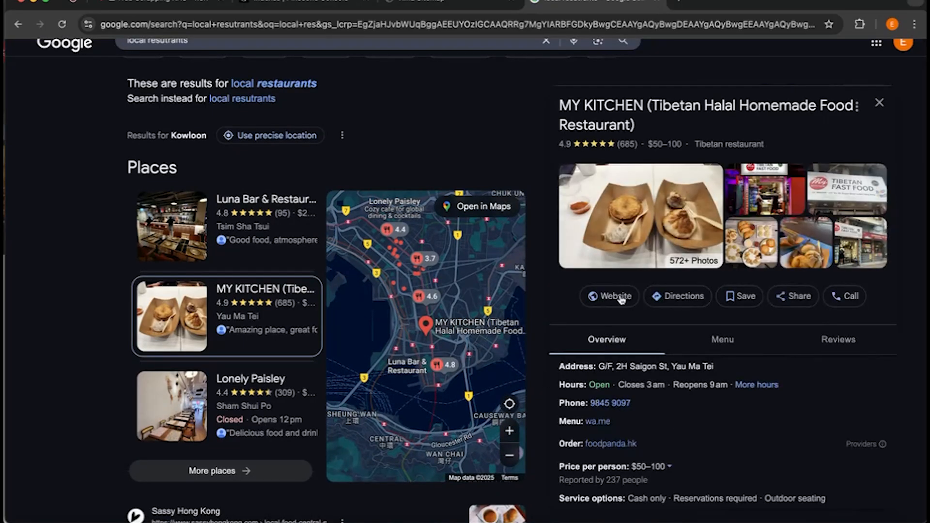
{"action": "left_click", "coordinate": [621, 299]}
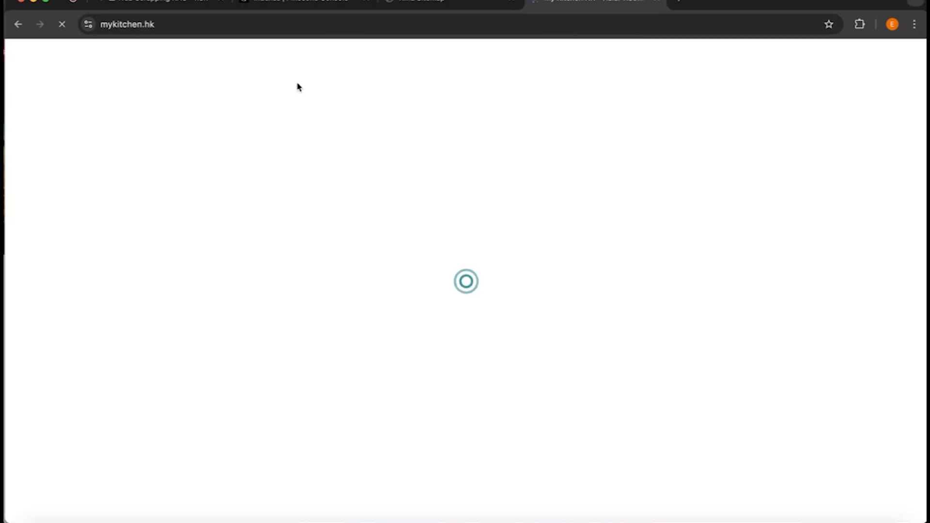
{"action": "left_click", "coordinate": [218, 26]}
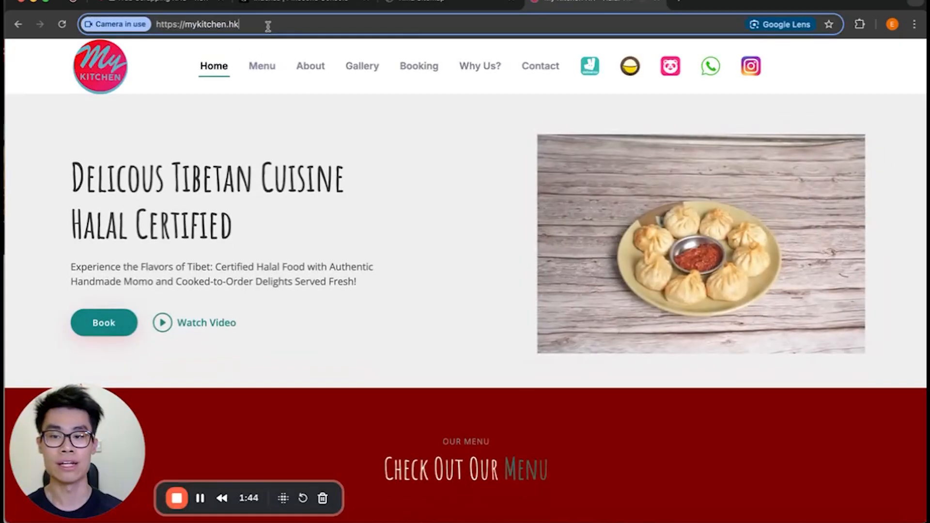
{"action": "type", "text": "/sitemap.xml"}
{"action": "key", "text": "Return"}
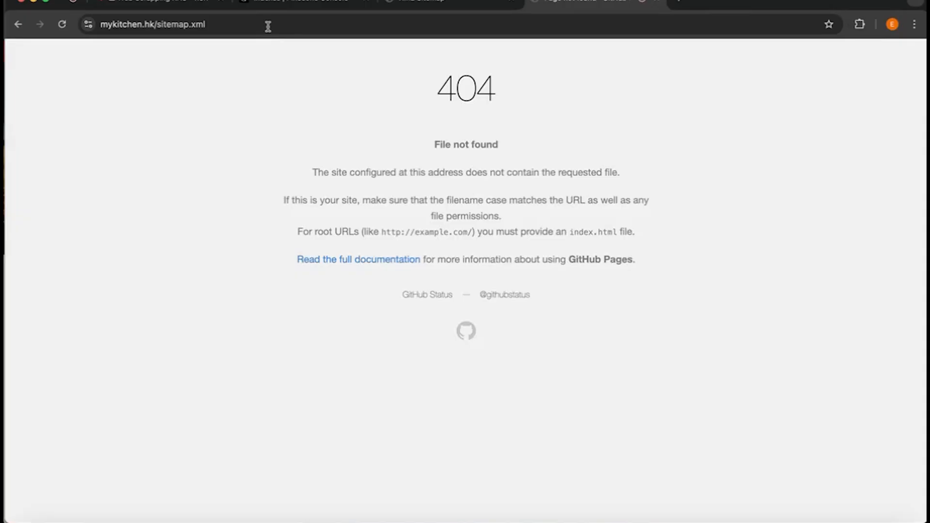
{"action": "left_click", "coordinate": [479, 4]}
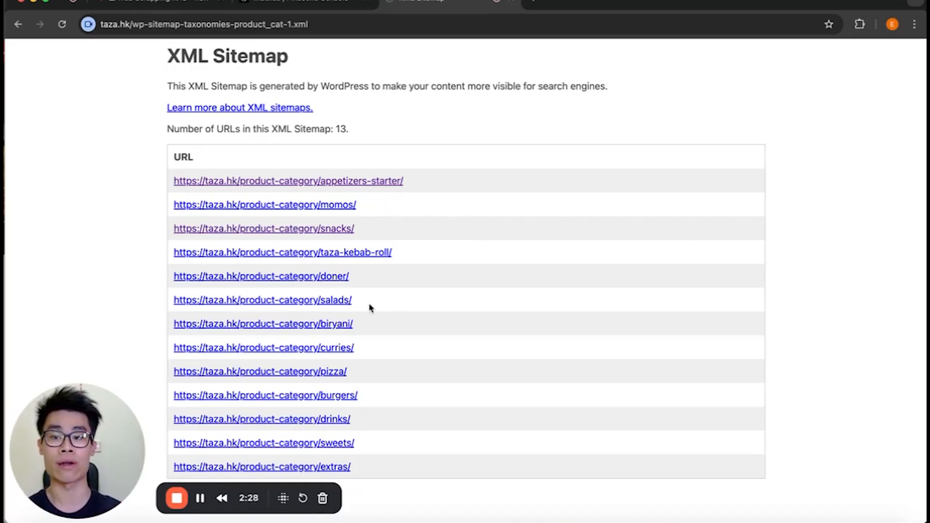
{"action": "left_click", "coordinate": [164, 4]}
{"action": "double_click", "coordinate": [379, 228]}
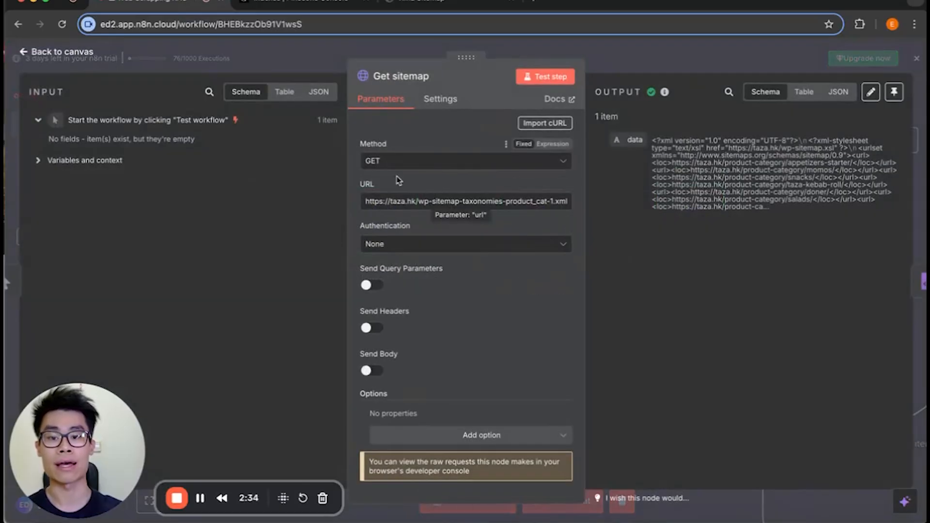
{"action": "left_click", "coordinate": [385, 9]}
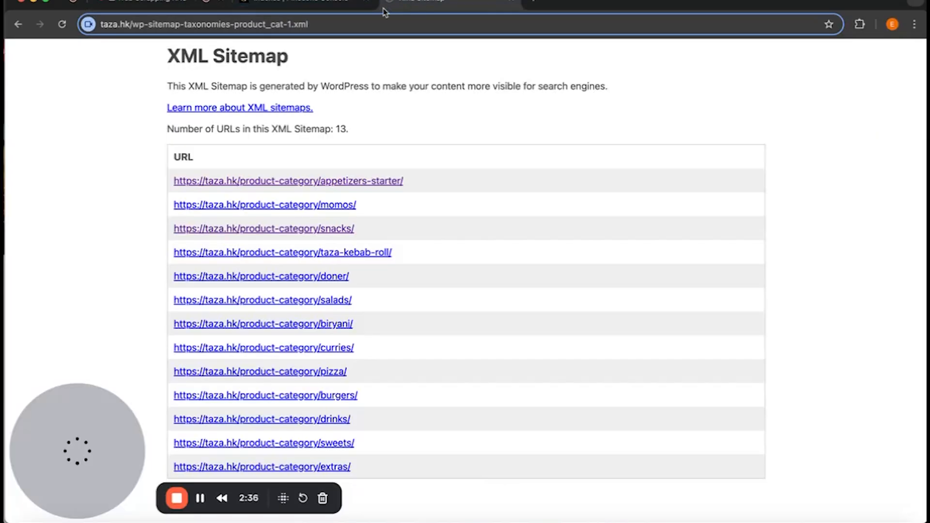
{"action": "left_click", "coordinate": [248, 26]}
{"action": "key", "text": "super+c"}
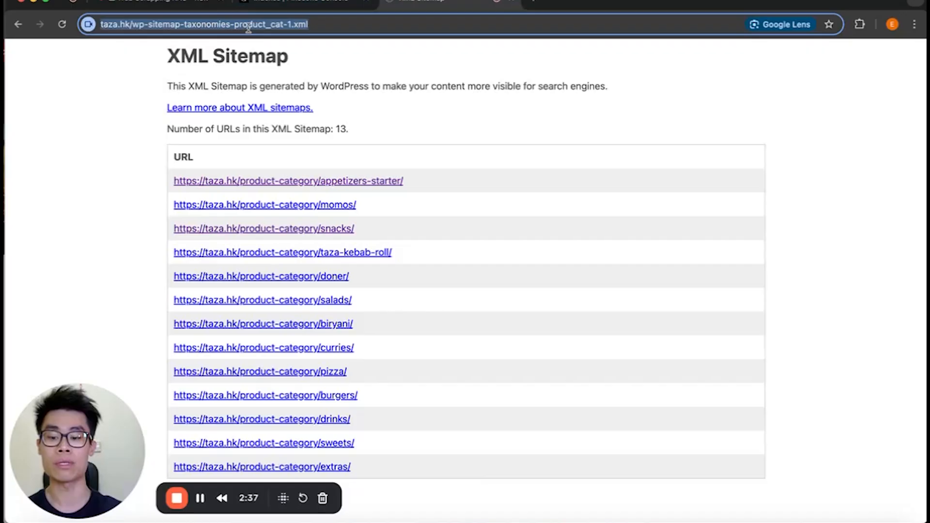
{"action": "left_click", "coordinate": [155, 4]}
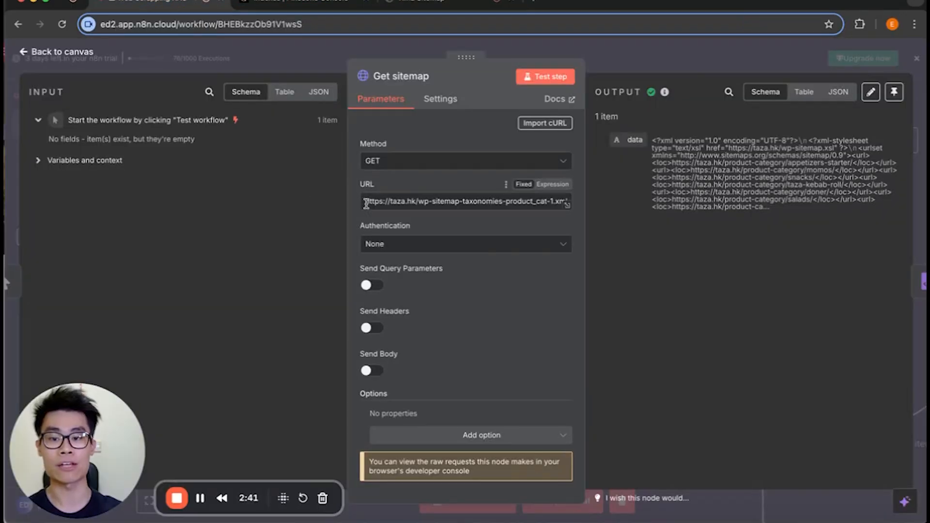
{"action": "left_click_drag", "start_coordinate": [366, 202], "coordinate": [585, 205]}
{"action": "key", "text": "super+v"}
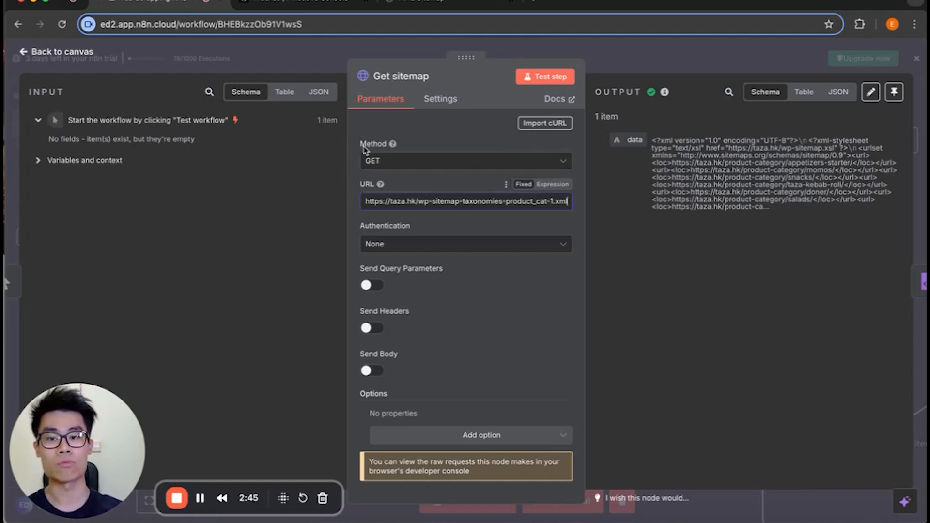
- Test the Get sitemap node, review its XML output data, and return to the workflow canvas
{"action": "left_click", "coordinate": [546, 78]}
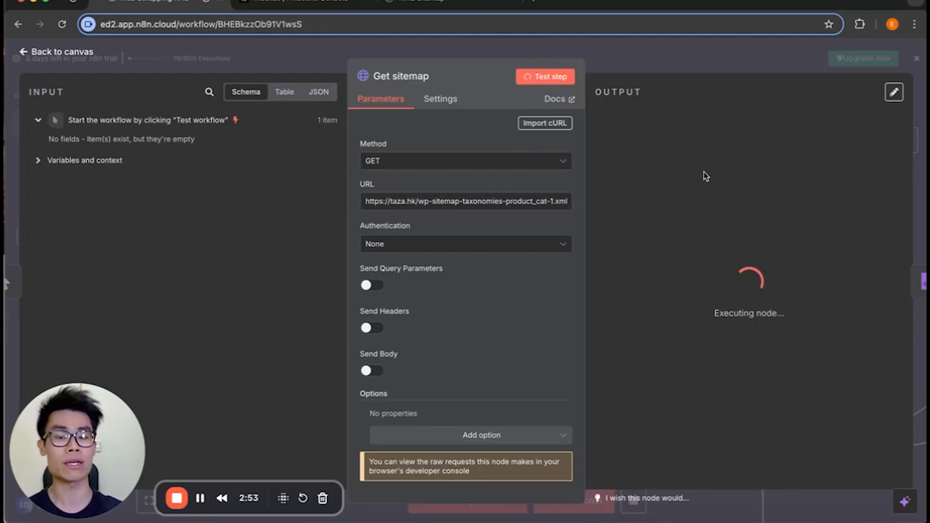
{"action": "mouse_move", "coordinate": [653, 140]}
{"action": "left_mouse_down"}
{"action": "mouse_move", "coordinate": [872, 161]}
{"action": "mouse_move", "coordinate": [781, 214]}
{"action": "mouse_move", "coordinate": [646, 145]}
{"action": "left_mouse_up"}
{"action": "left_click", "coordinate": [784, 216]}
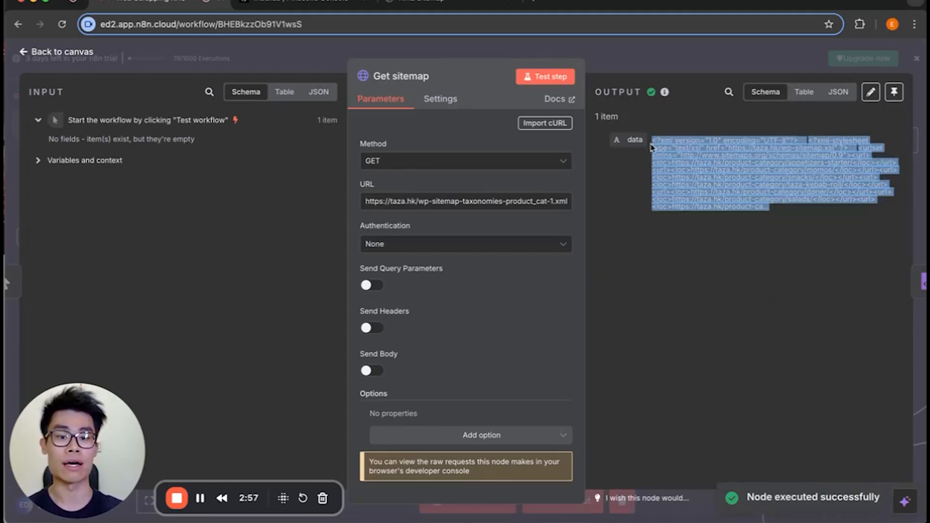
{"action": "left_click", "coordinate": [650, 146]}
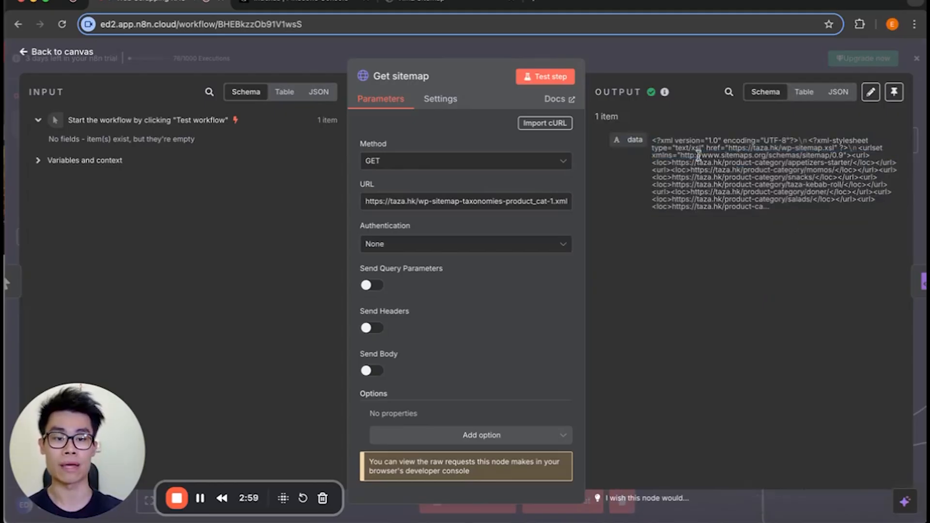
{"action": "left_click", "coordinate": [702, 53]}
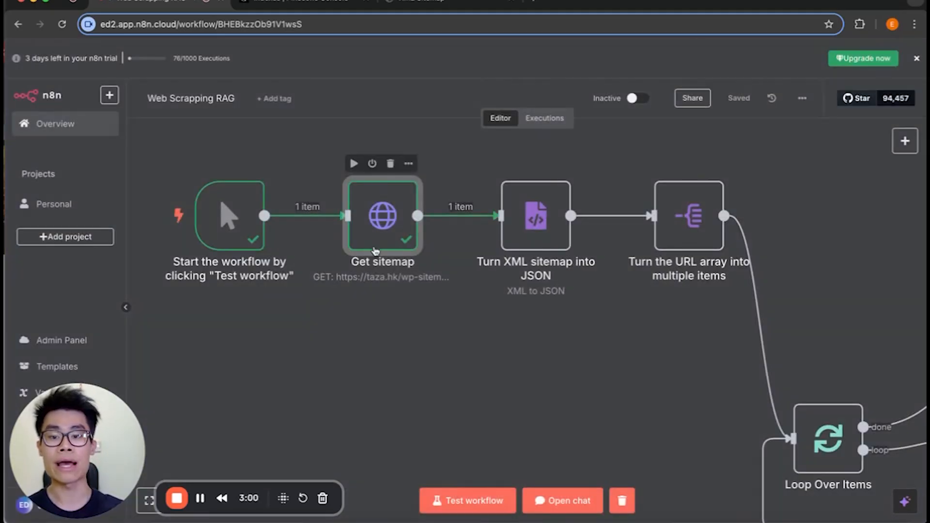
- Open the Turn XML sitemap into JSON node and review its input data and available modes, keeping XML to JSON
{"action": "scroll", "coordinate": [389, 254], "scroll_direction": "up", "scroll_amount": 1}
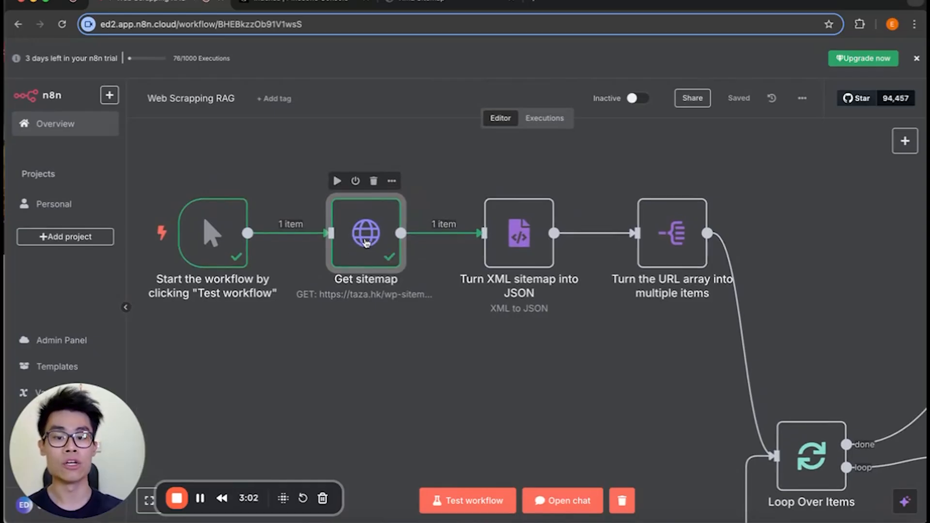
{"action": "double_click", "coordinate": [520, 253]}
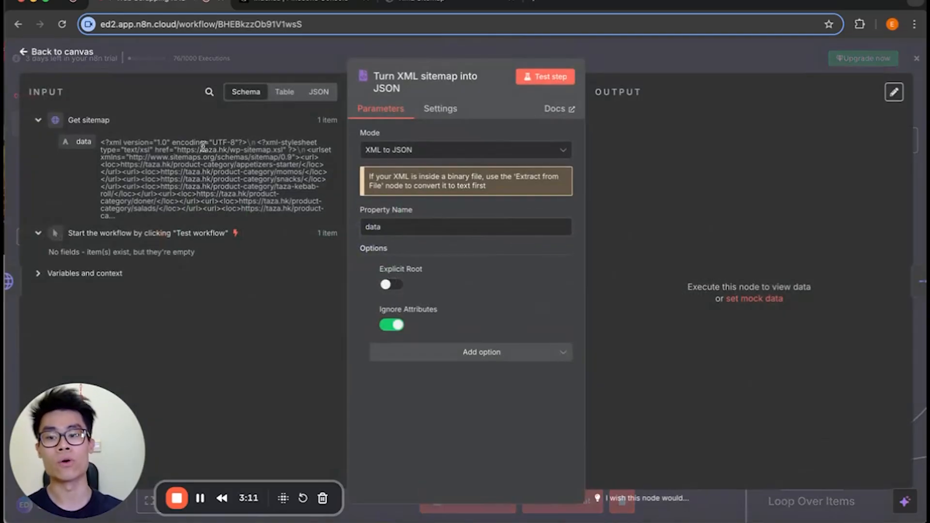
{"action": "left_click_drag", "start_coordinate": [105, 147], "coordinate": [147, 221]}
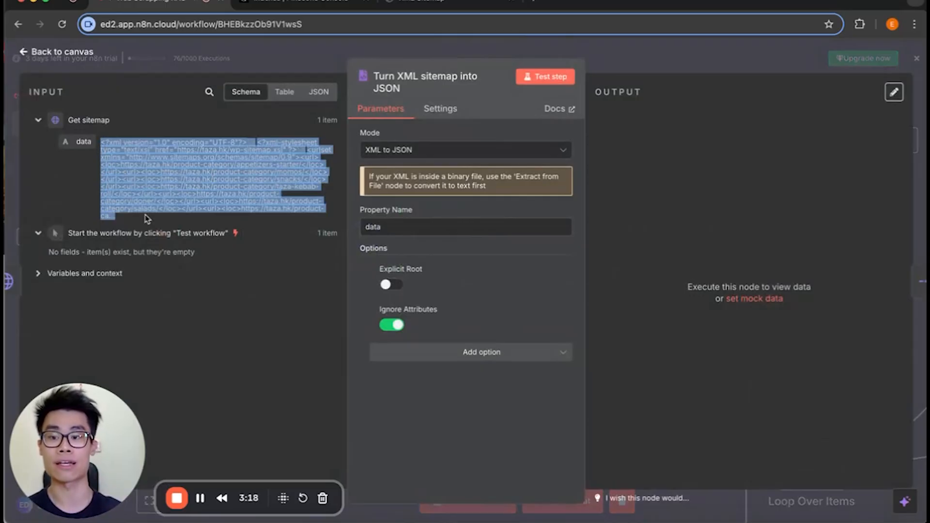
{"action": "left_click", "coordinate": [227, 174]}
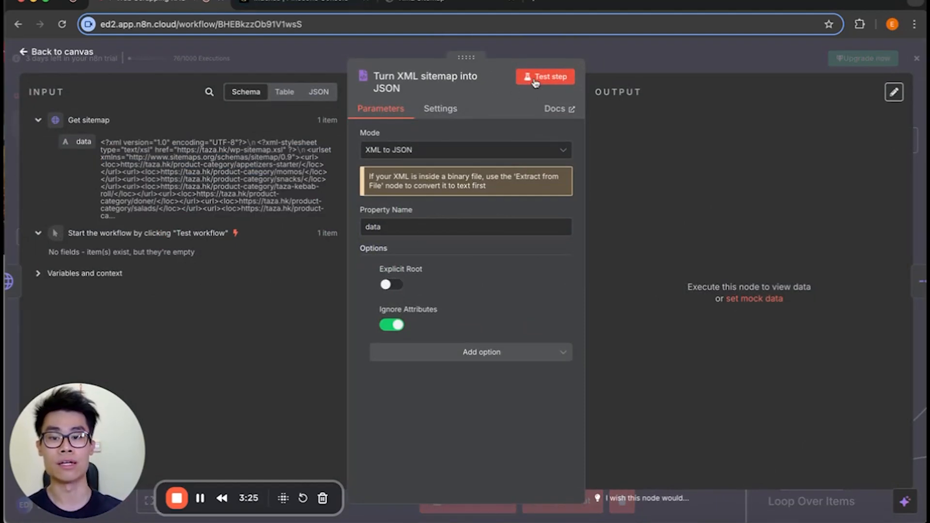
{"action": "left_click", "coordinate": [387, 154]}
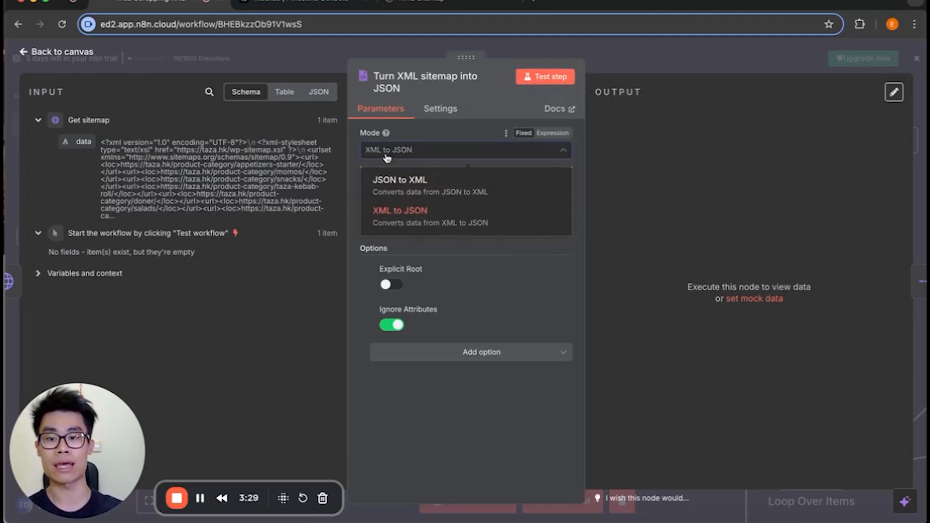
{"action": "left_click", "coordinate": [397, 156]}
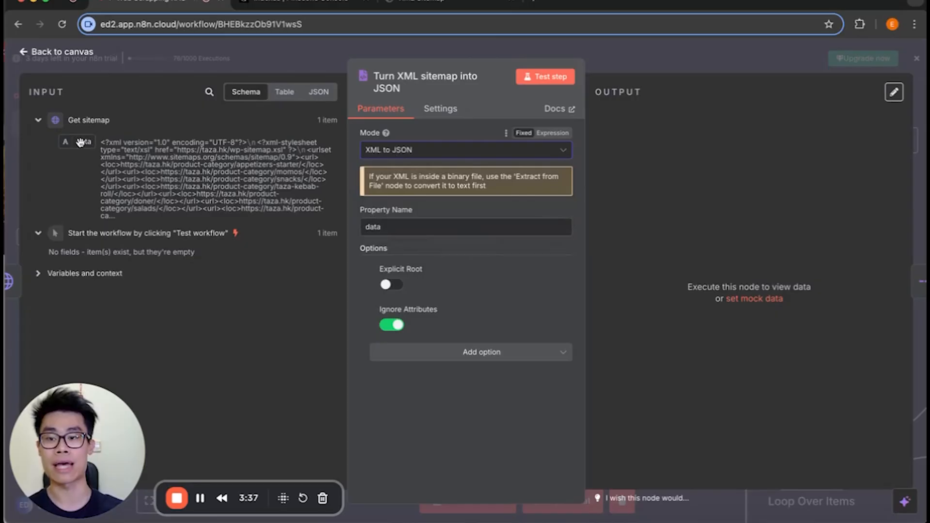
- Test the Turn XML sitemap into JSON node and compare its output URLs with the XML sitemap page
{"action": "left_click_drag", "start_coordinate": [103, 142], "coordinate": [163, 219]}
{"action": "left_click", "coordinate": [564, 79]}
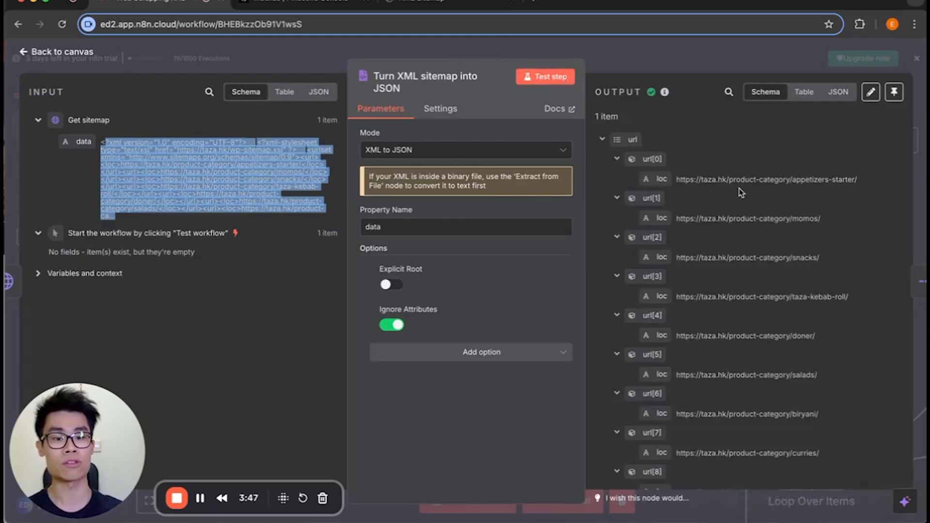
{"action": "scroll", "coordinate": [784, 229], "scroll_direction": "down", "scroll_amount": 1}
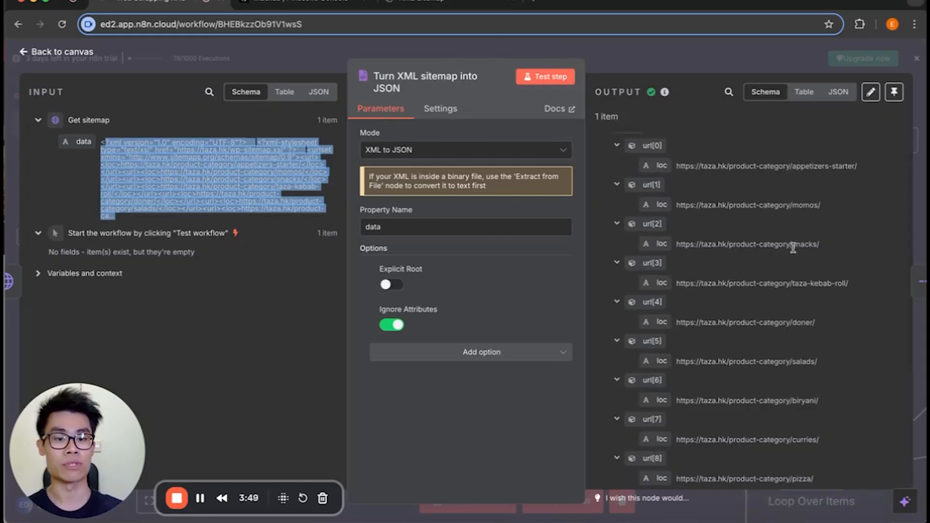
{"action": "scroll", "coordinate": [795, 267], "scroll_direction": "down", "scroll_amount": 2}
{"action": "left_click", "coordinate": [416, 4]}
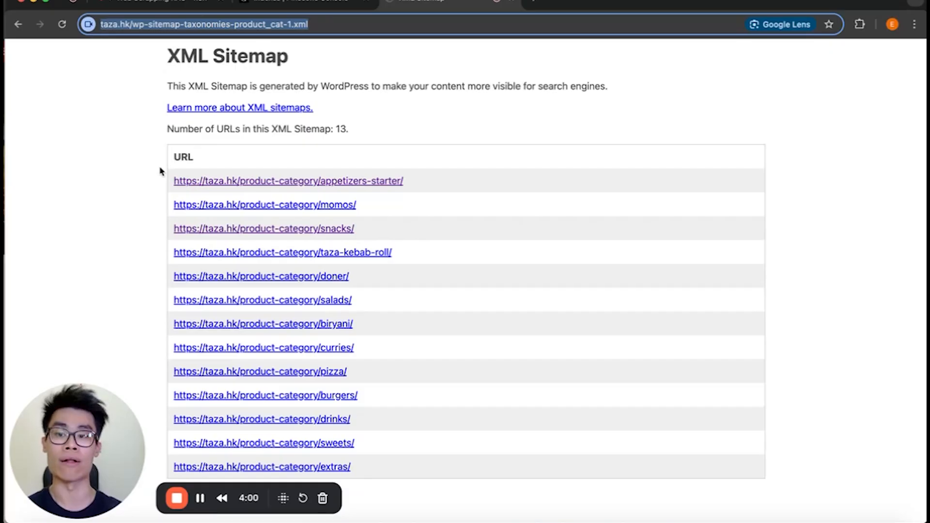
{"action": "left_click", "coordinate": [164, 6]}
{"action": "scroll", "coordinate": [776, 406], "scroll_direction": "up", "scroll_amount": 1}
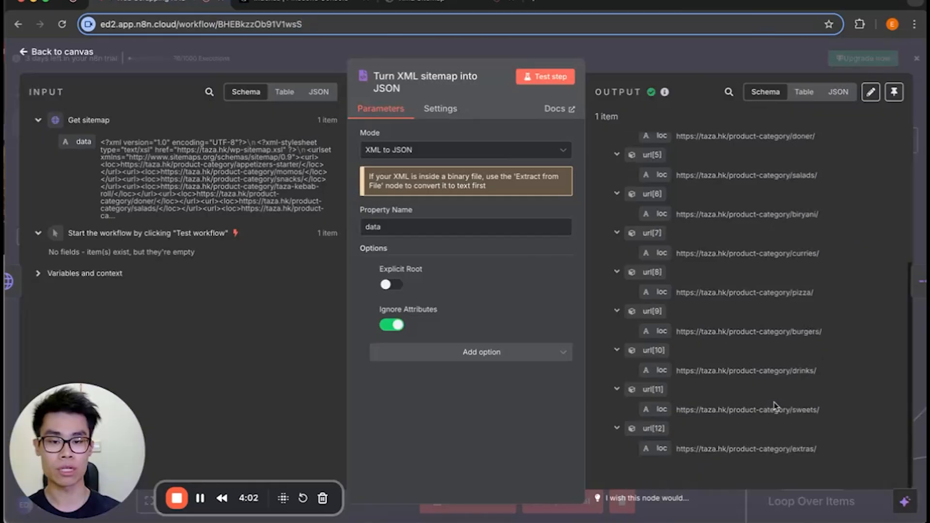
{"action": "scroll", "coordinate": [776, 406], "scroll_direction": "up", "scroll_amount": 5}
{"action": "left_click", "coordinate": [686, 56]}
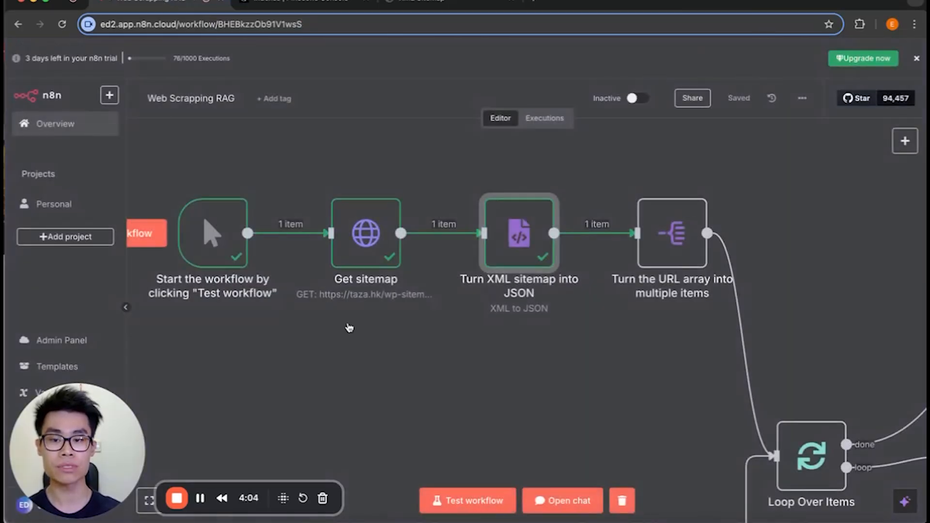
- Open the Turn the URL array into multiple items node and review the url array in its input data
{"action": "scroll", "coordinate": [484, 339], "scroll_direction": "right", "scroll_amount": 3}
{"action": "scroll", "coordinate": [399, 277], "scroll_direction": "right", "scroll_amount": 3}
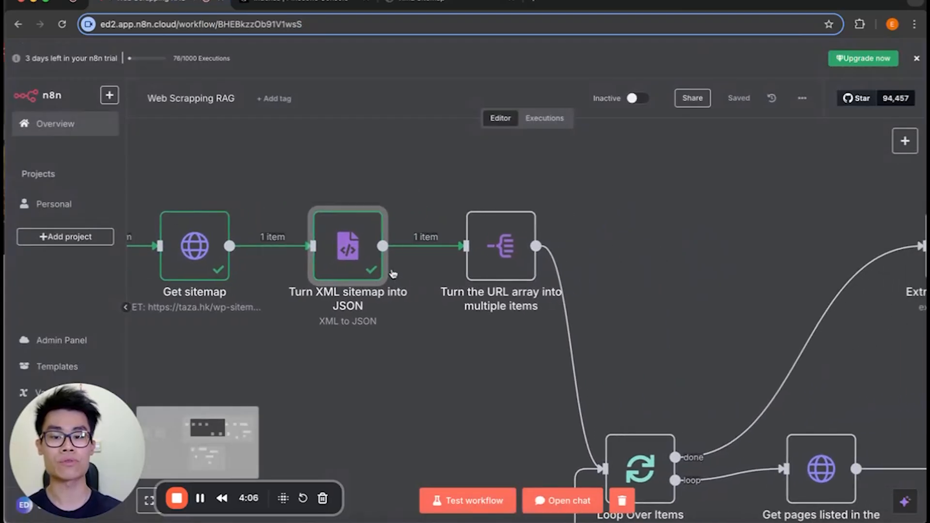
{"action": "double_click", "coordinate": [507, 271]}
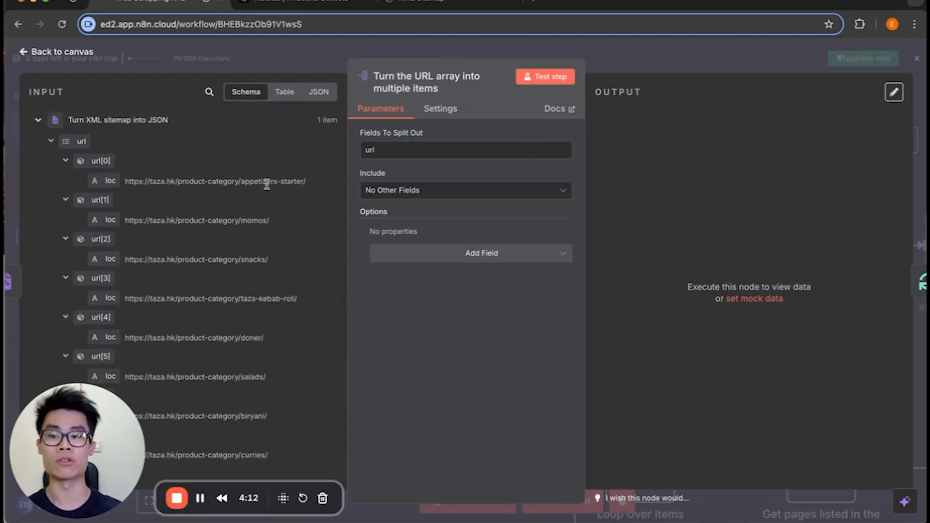
{"action": "left_click", "coordinate": [50, 142]}
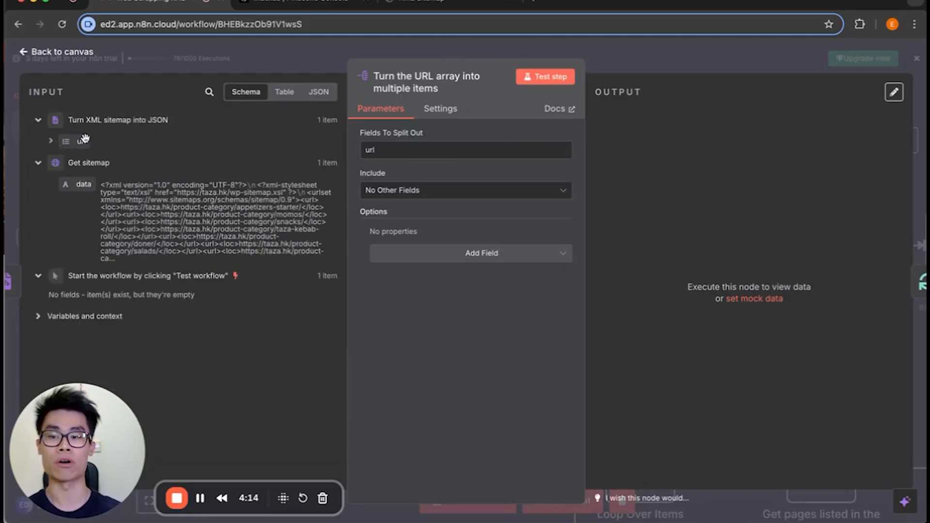
{"action": "left_click", "coordinate": [50, 143]}
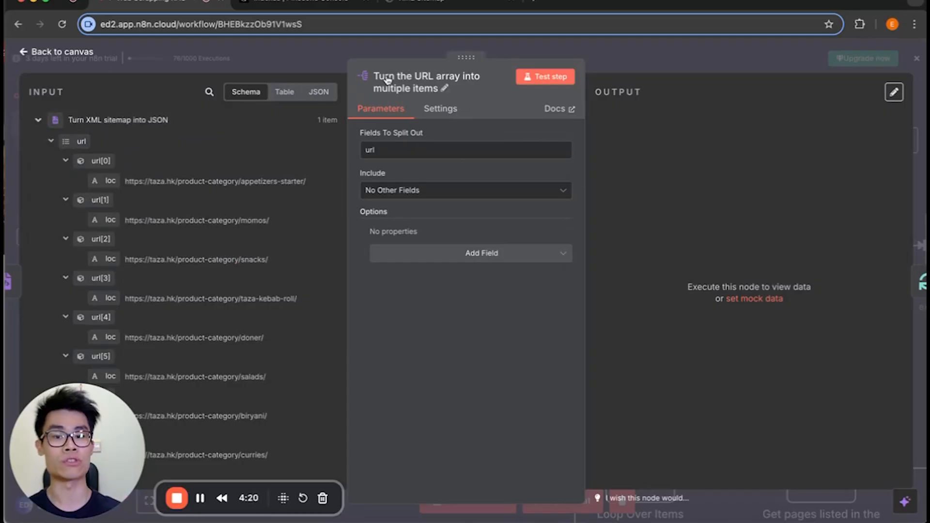
- Test the Turn the URL array into multiple items node, review its output as JSON, and return to the workflow canvas
{"action": "left_click", "coordinate": [555, 76]}
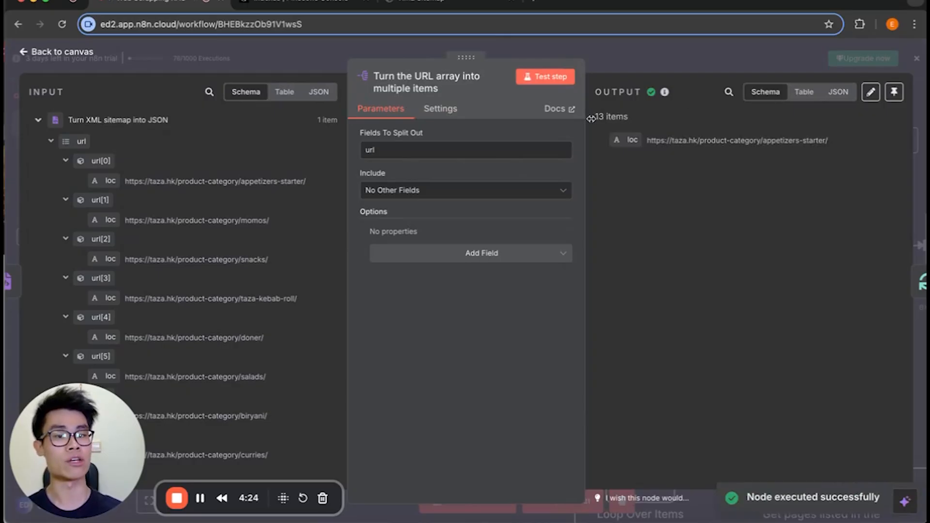
{"action": "left_click_drag", "start_coordinate": [593, 117], "coordinate": [623, 127]}
{"action": "left_click", "coordinate": [837, 91]}
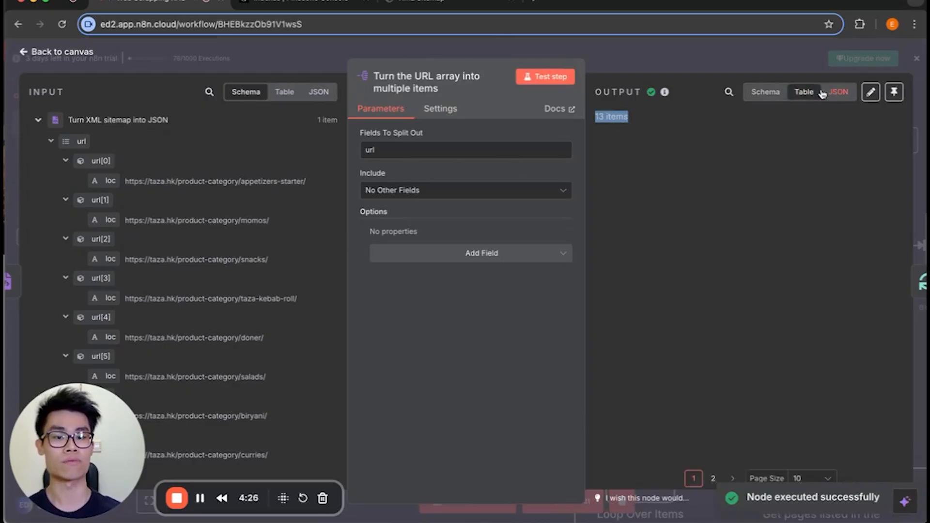
{"action": "scroll", "coordinate": [749, 257], "scroll_direction": "down", "scroll_amount": 3}
{"action": "scroll", "coordinate": [751, 257], "scroll_direction": "up", "scroll_amount": 3}
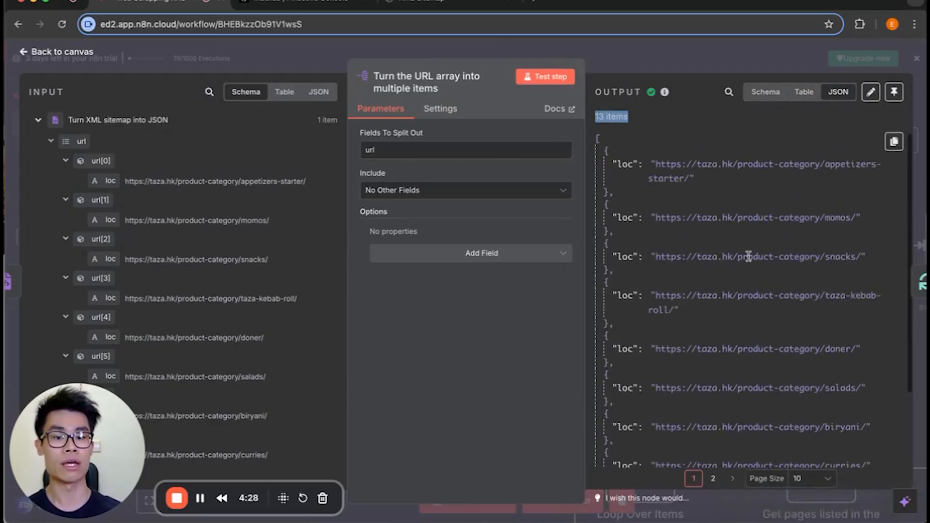
{"action": "scroll", "coordinate": [678, 193], "scroll_direction": "down", "scroll_amount": 3}
{"action": "scroll", "coordinate": [682, 219], "scroll_direction": "up", "scroll_amount": 3}
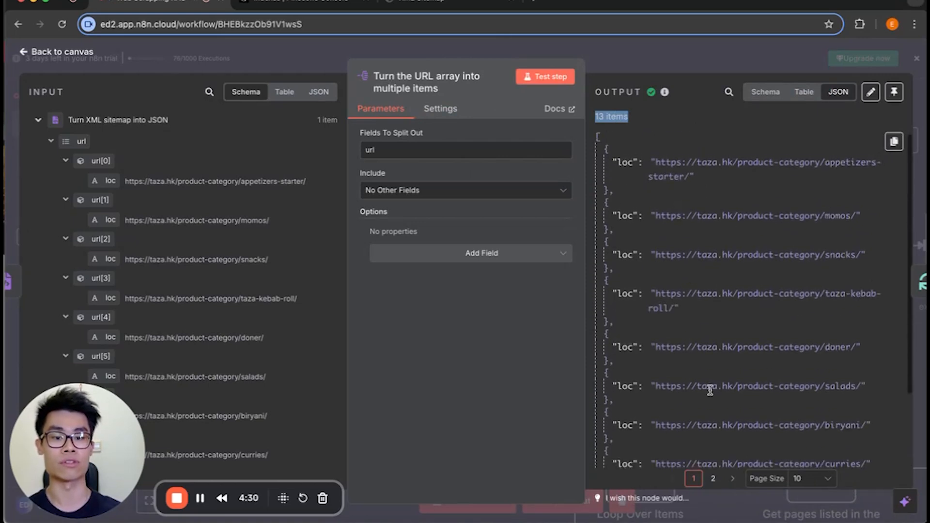
{"action": "scroll", "coordinate": [709, 386], "scroll_direction": "down", "scroll_amount": 3}
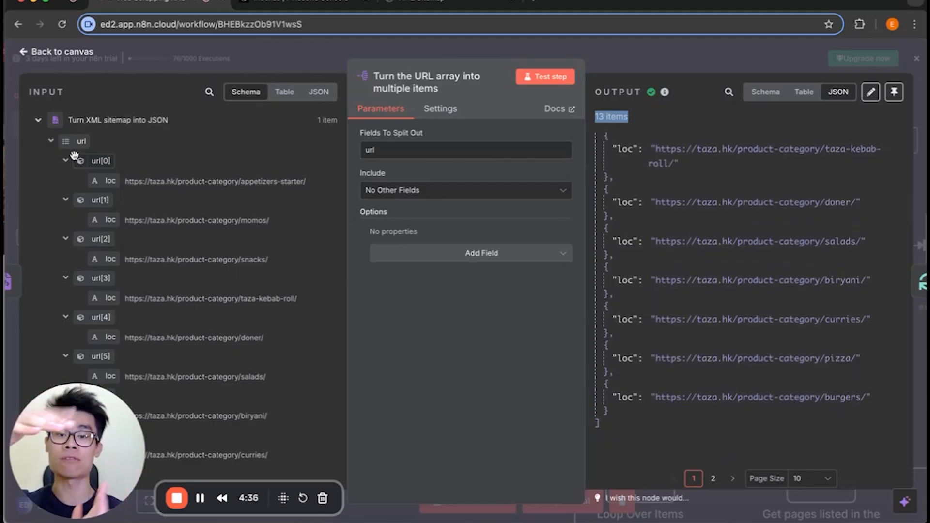
{"action": "left_click", "coordinate": [620, 54]}
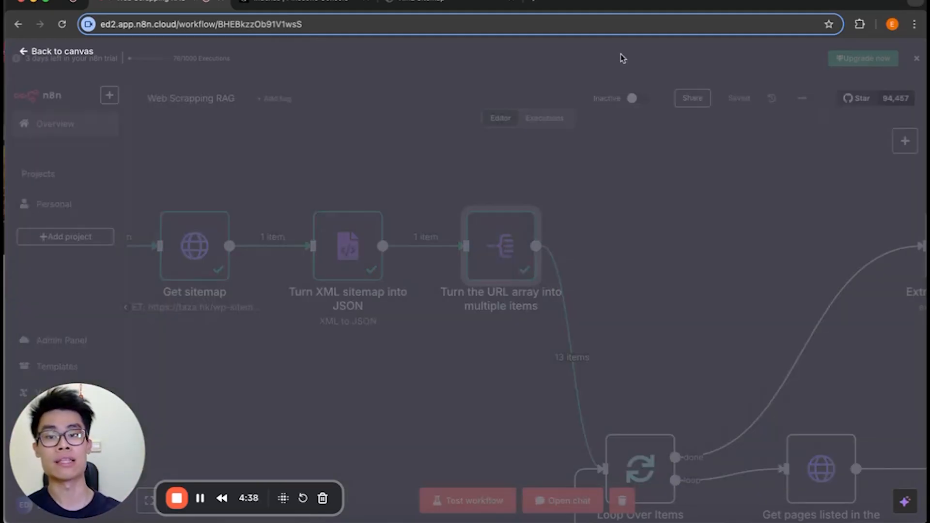
- Open the Loop Over Items node, review its batch size and input data, and return to the canvas
{"action": "scroll", "coordinate": [397, 348], "scroll_direction": "down", "scroll_amount": 2}
{"action": "scroll", "coordinate": [397, 349], "scroll_direction": "right", "scroll_amount": 1}
{"action": "scroll", "coordinate": [397, 348], "scroll_direction": "down", "scroll_amount": 3}
{"action": "scroll", "coordinate": [397, 348], "scroll_direction": "right", "scroll_amount": 2}
{"action": "scroll", "coordinate": [397, 348], "scroll_direction": "down", "scroll_amount": 1}
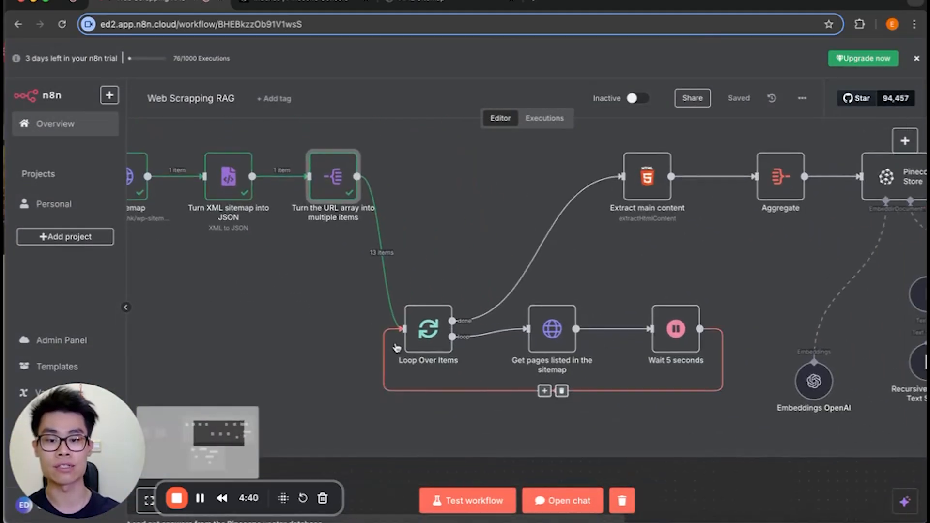
{"action": "double_click", "coordinate": [431, 334]}
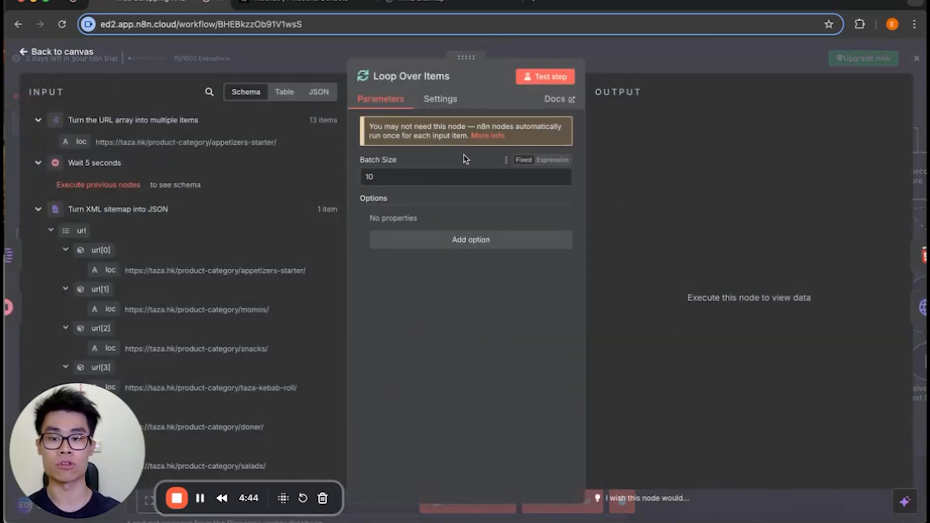
{"action": "left_click", "coordinate": [694, 64]}
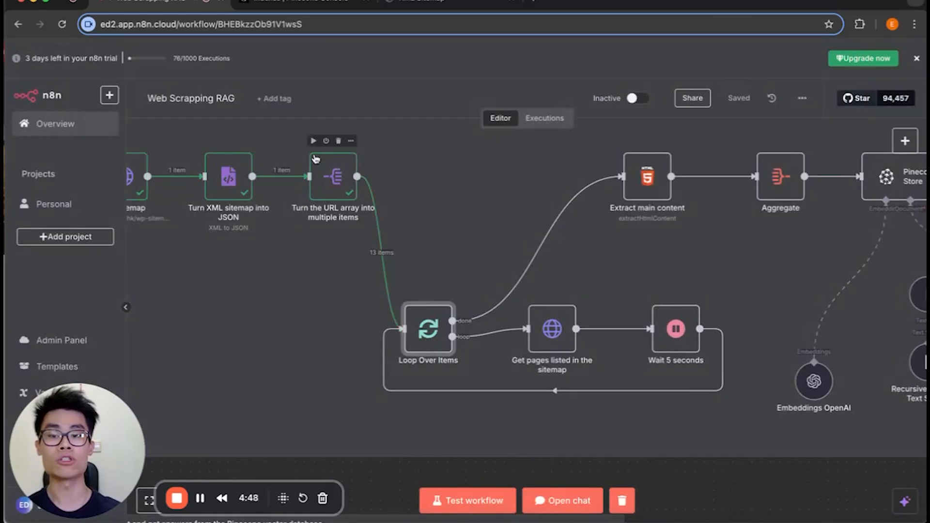
- Check the split URL items in the output of the Turn the URL array into multiple items node and close it
{"action": "left_click", "coordinate": [345, 188]}
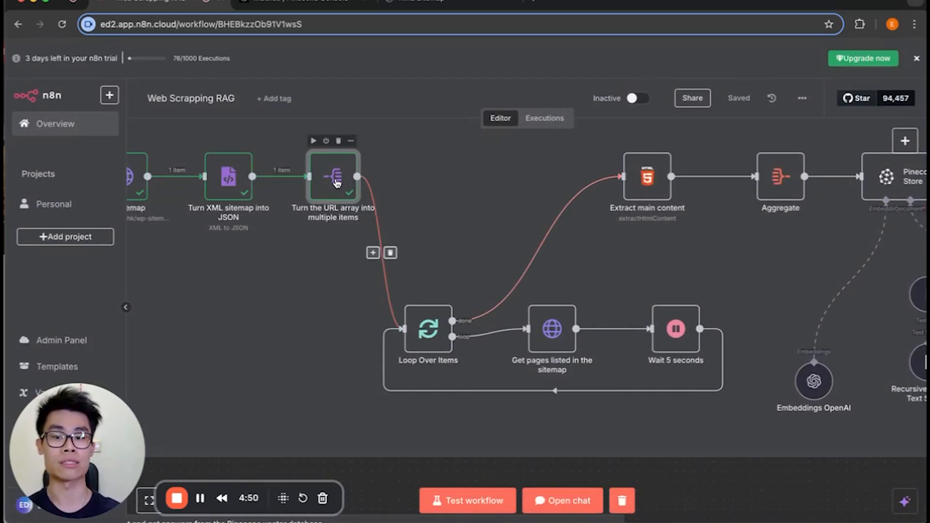
{"action": "double_click", "coordinate": [345, 184]}
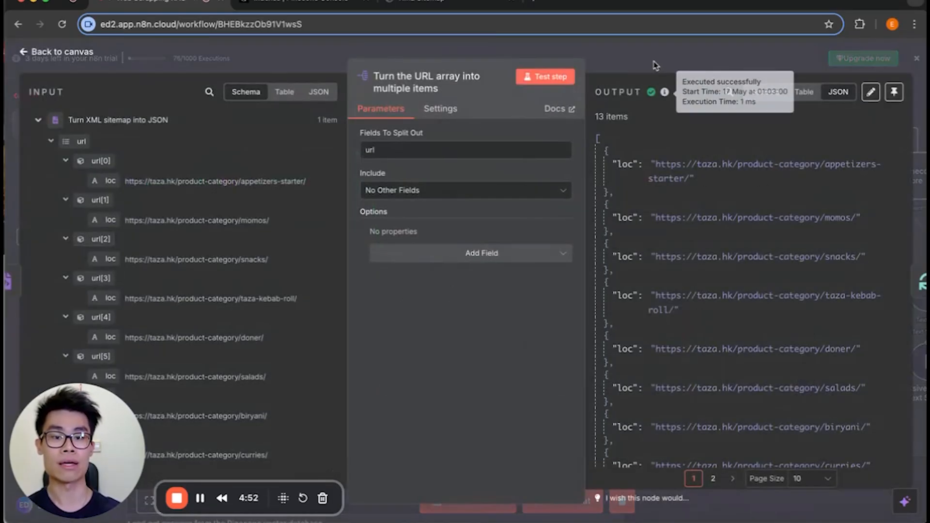
{"action": "key", "text": "Escape"}
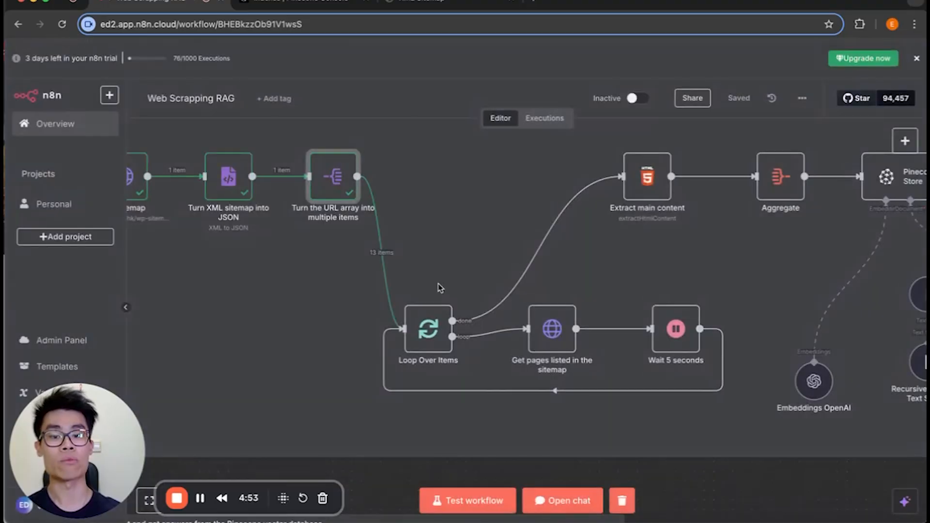
- Test the Get pages listed in the sitemap node and display its output data
{"action": "double_click", "coordinate": [549, 332]}
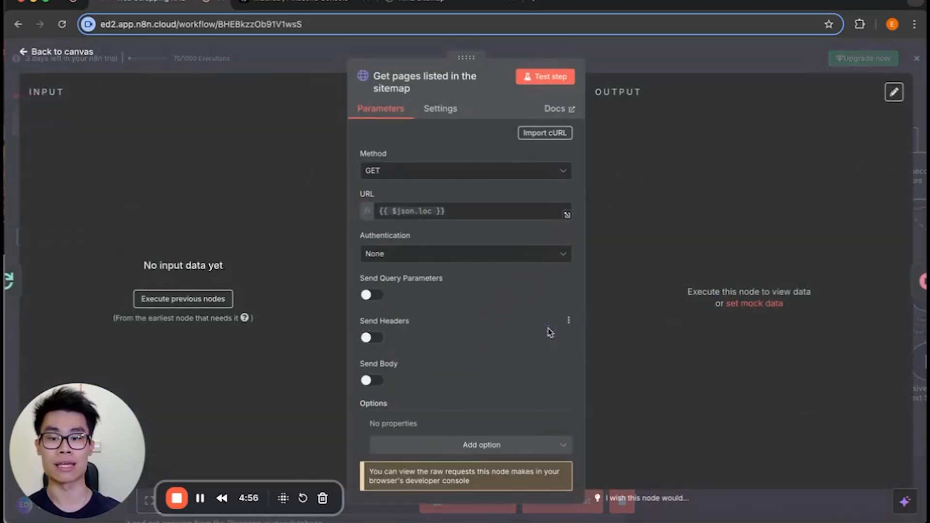
{"action": "scroll", "coordinate": [443, 264], "scroll_direction": "down", "scroll_amount": 1}
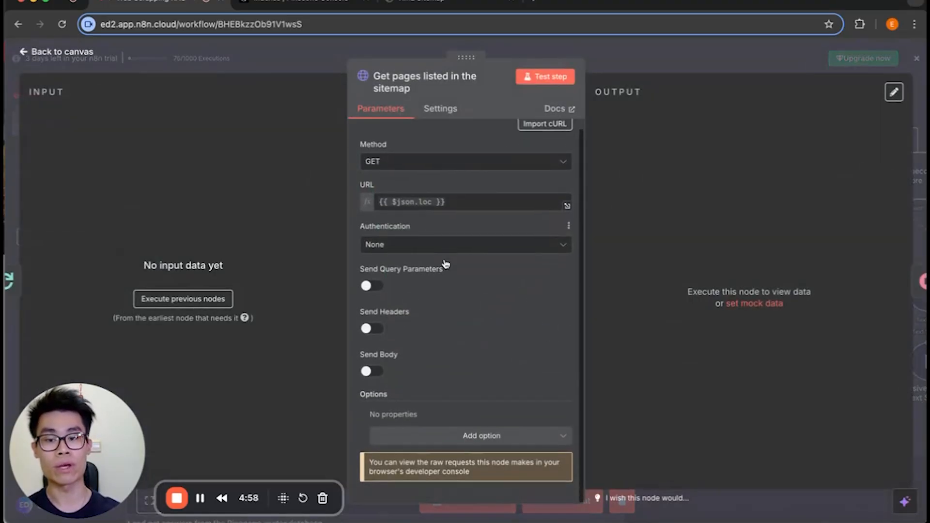
{"action": "left_click", "coordinate": [557, 79]}
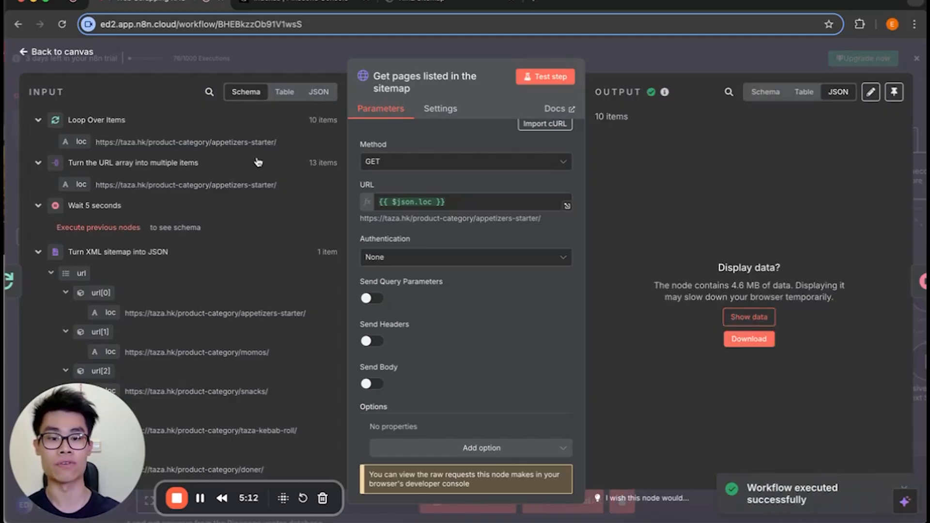
{"action": "left_click", "coordinate": [747, 320]}
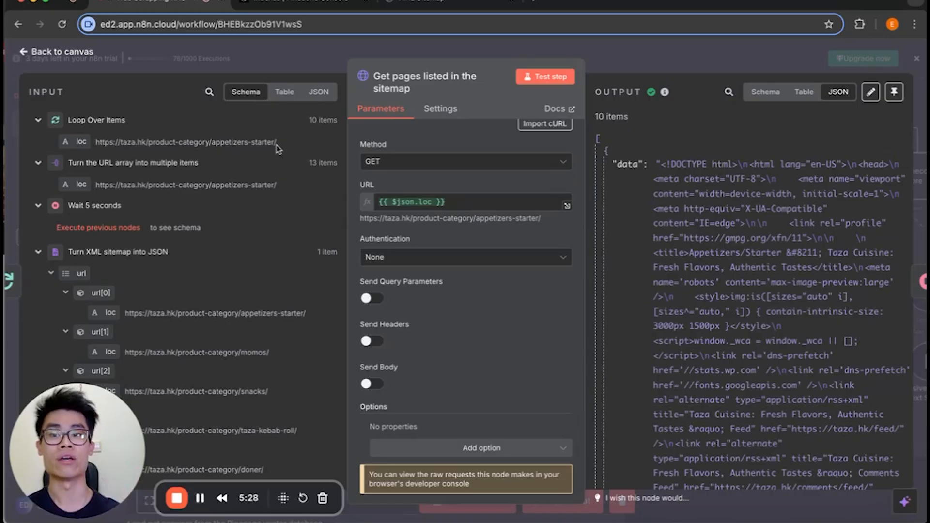
- Open the appetizers-starter link from the XML sitemap page in a new tab and switch to it
{"action": "left_click", "coordinate": [403, 8]}
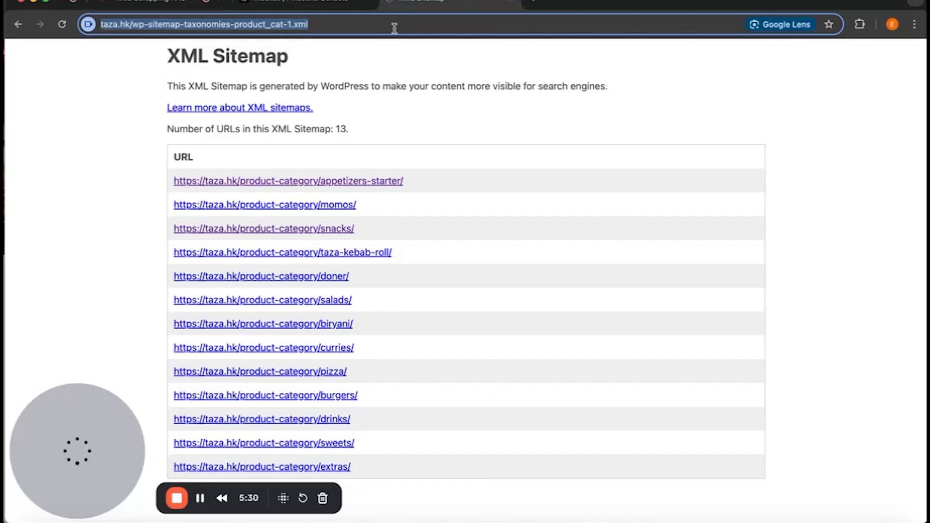
{"action": "right_click", "coordinate": [323, 189]}
{"action": "left_click", "coordinate": [337, 192]}
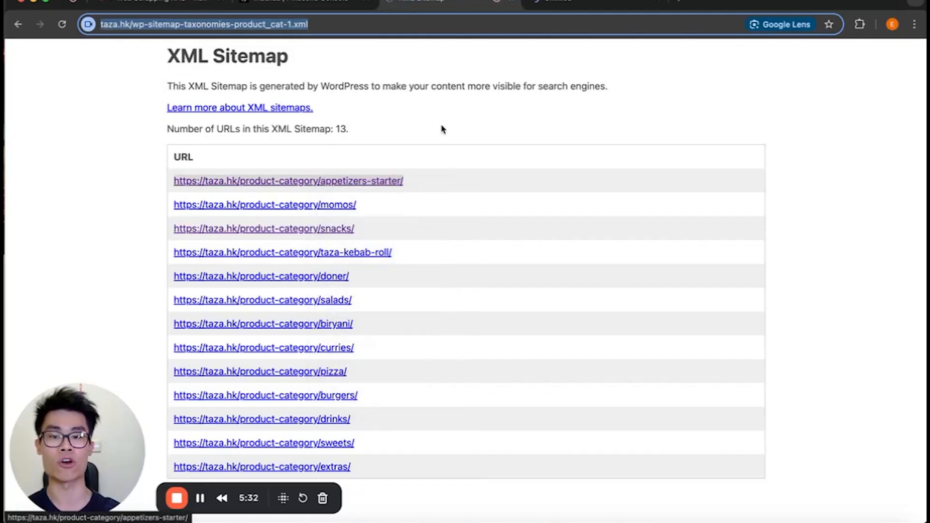
{"action": "key", "text": "ctrl+Tab"}
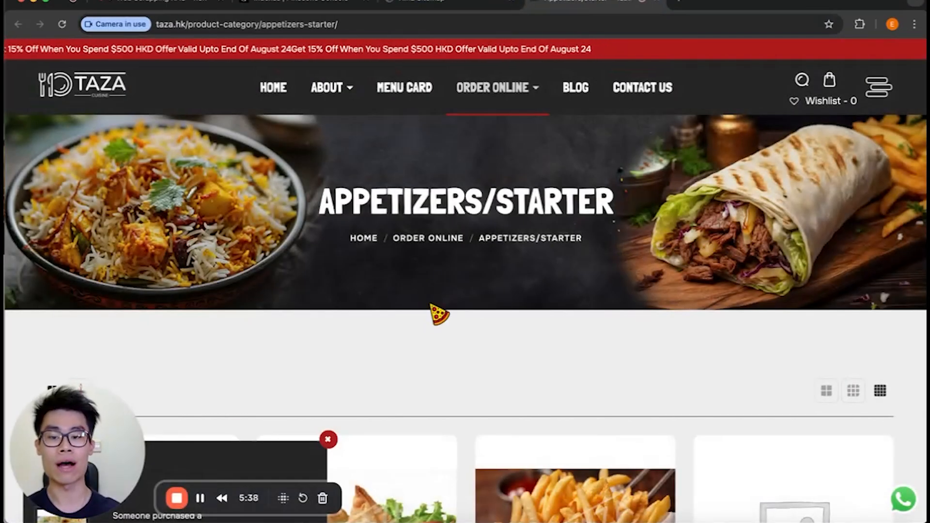
- Look through the dishes and prices on the taza.hk Appetizers/Starter page, ending back at its beginning
{"action": "scroll", "coordinate": [436, 313], "scroll_direction": "down", "scroll_amount": 6}
{"action": "scroll", "coordinate": [342, 260], "scroll_direction": "down", "scroll_amount": 2}
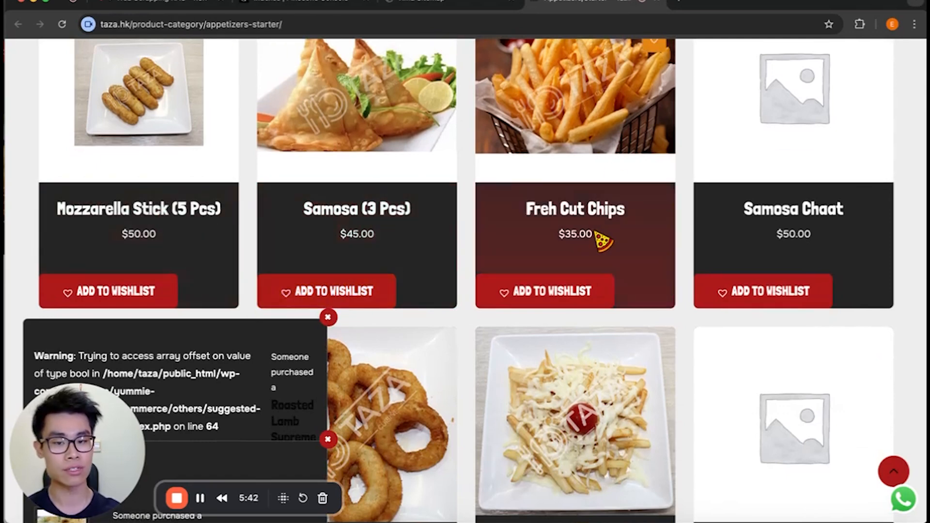
{"action": "scroll", "coordinate": [596, 238], "scroll_direction": "down", "scroll_amount": 5}
{"action": "scroll", "coordinate": [367, 312], "scroll_direction": "down", "scroll_amount": 1}
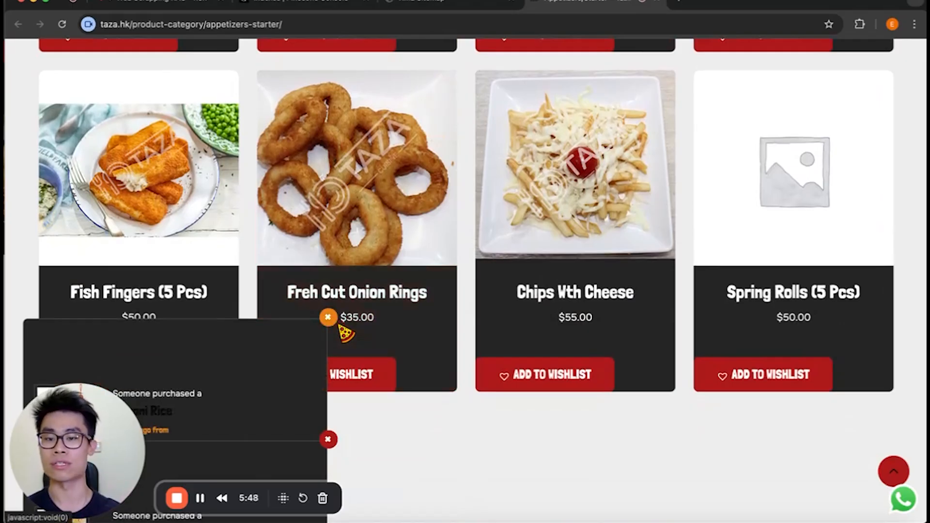
{"action": "scroll", "coordinate": [610, 327], "scroll_direction": "down", "scroll_amount": 3}
{"action": "scroll", "coordinate": [610, 326], "scroll_direction": "up", "scroll_amount": 10}
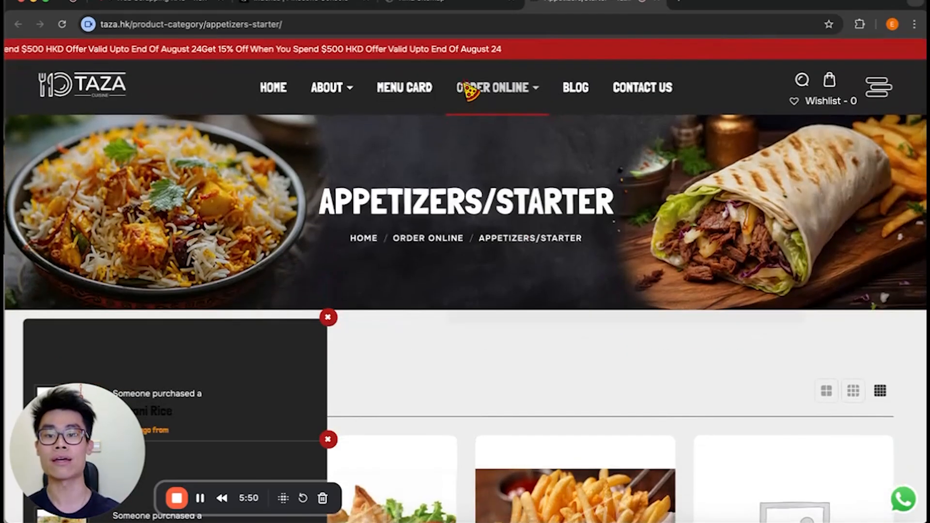
- Switch back to the n8n workflow, compare the fetched HTML output with the appetizers-starter input URL, and return to the canvas
{"action": "left_click", "coordinate": [430, 5]}
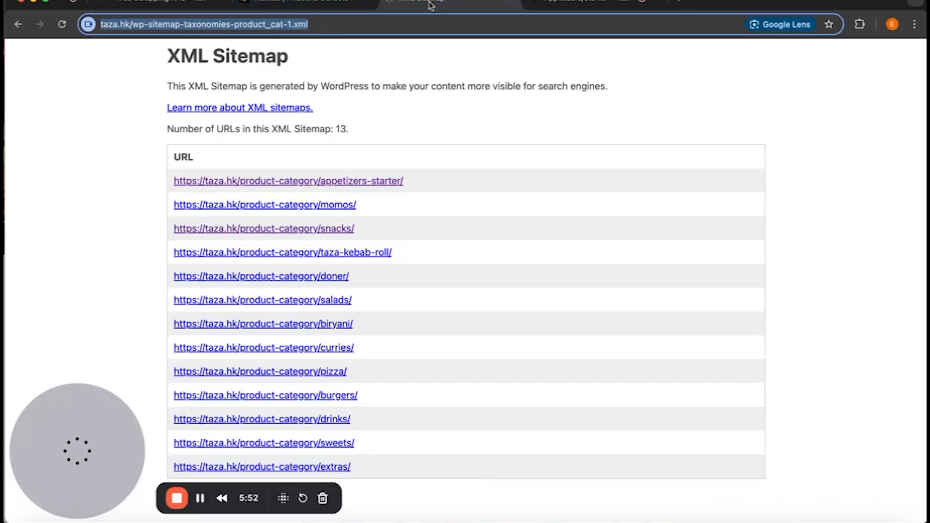
{"action": "left_click", "coordinate": [160, 5]}
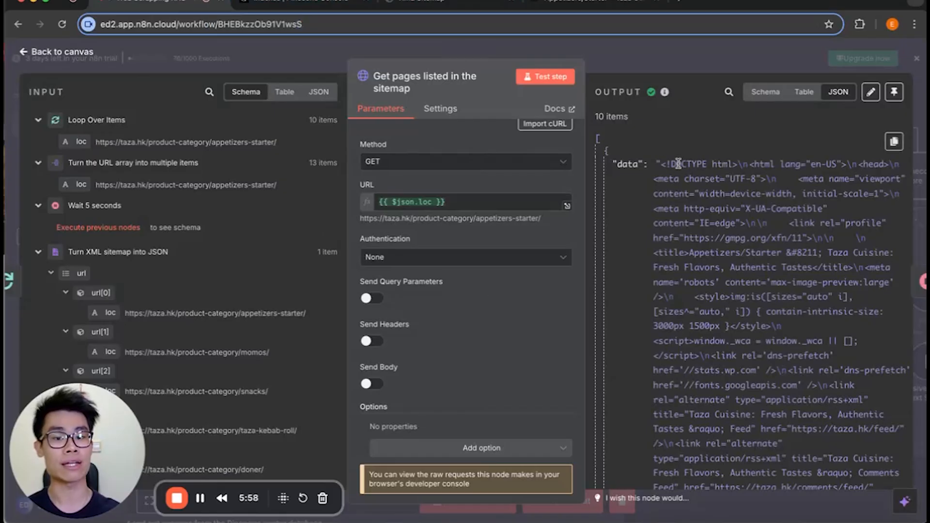
{"action": "scroll", "coordinate": [717, 300], "scroll_direction": "down", "scroll_amount": 3}
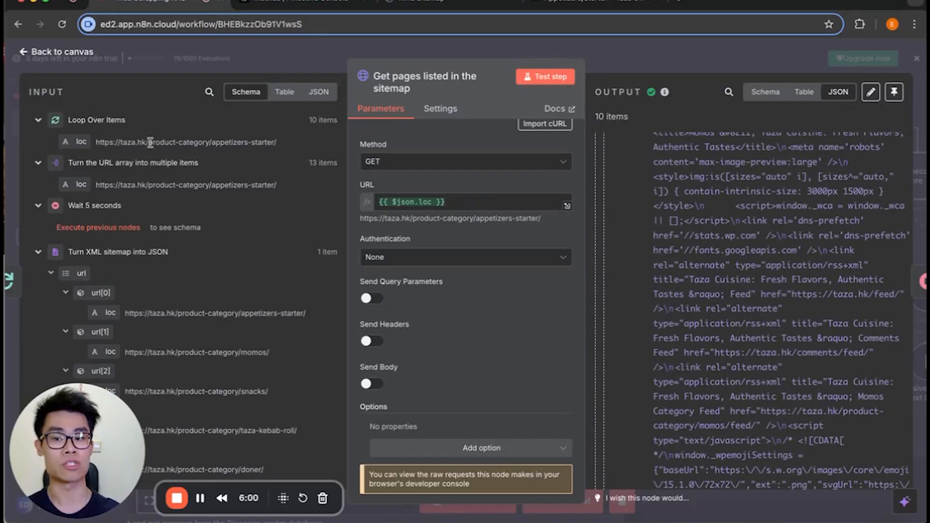
{"action": "left_click_drag", "start_coordinate": [149, 142], "coordinate": [311, 148]}
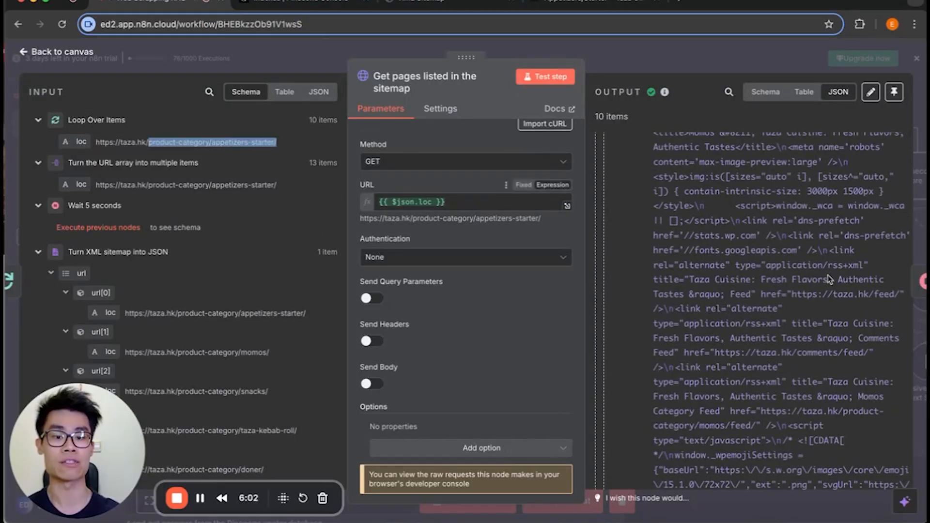
{"action": "scroll", "coordinate": [833, 282], "scroll_direction": "down", "scroll_amount": 7}
{"action": "scroll", "coordinate": [833, 281], "scroll_direction": "up", "scroll_amount": 8}
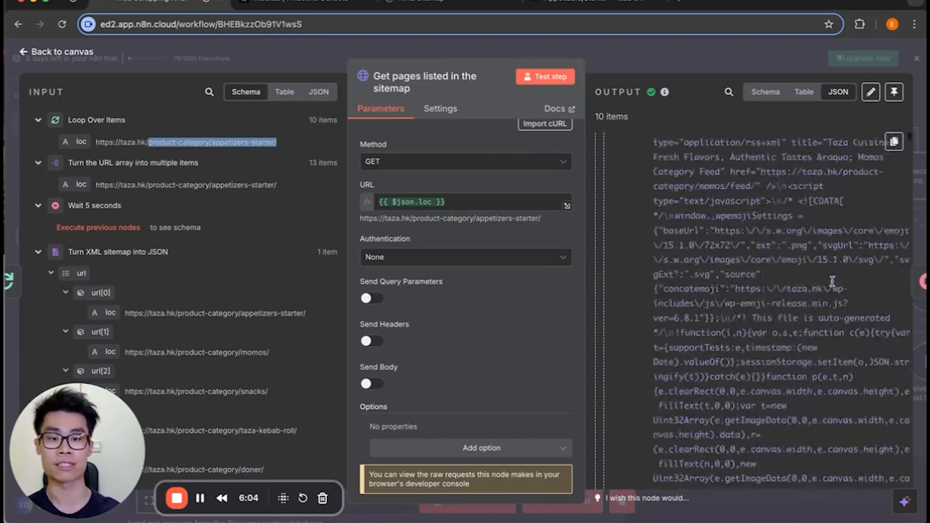
{"action": "left_click", "coordinate": [638, 51]}
{"action": "left_click", "coordinate": [639, 52]}
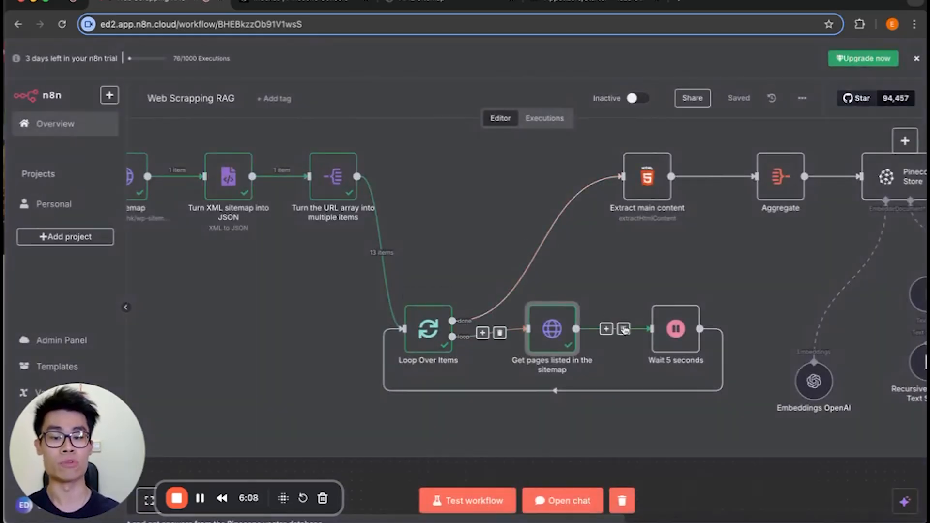
- Recheck the item count and URLs output by the Turn the URL array into multiple items node, returning to the canvas
{"action": "double_click", "coordinate": [332, 176]}
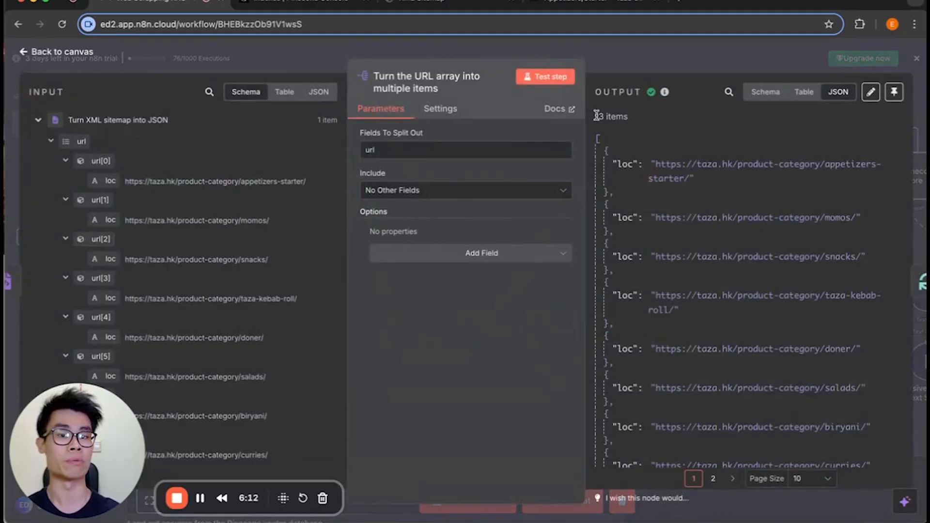
{"action": "scroll", "coordinate": [717, 233], "scroll_direction": "down", "scroll_amount": 3}
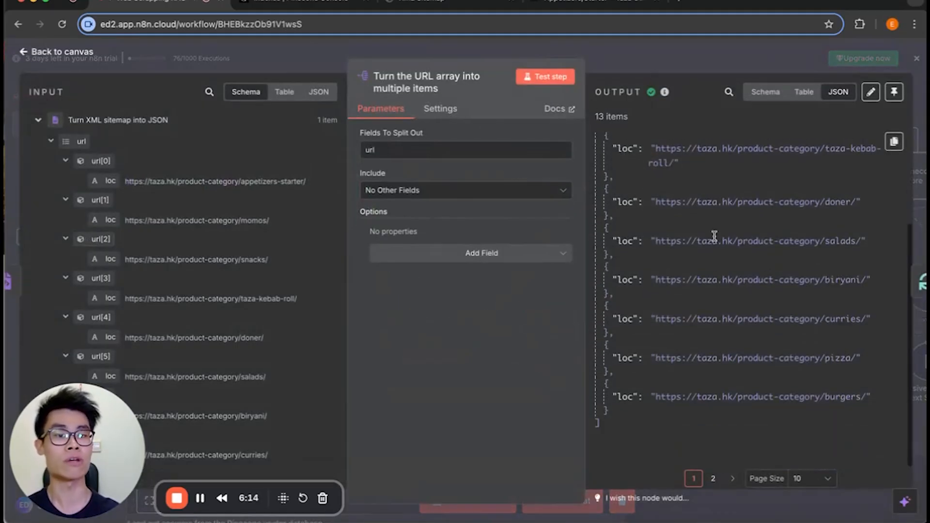
{"action": "left_click", "coordinate": [691, 63]}
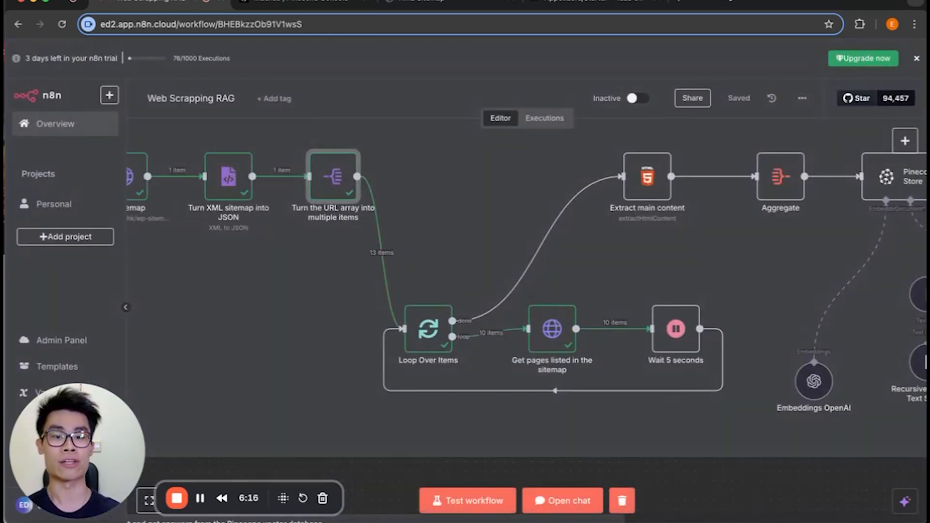
- Recheck the Get pages listed in the sitemap node and return to the canvas
{"action": "double_click", "coordinate": [549, 332]}
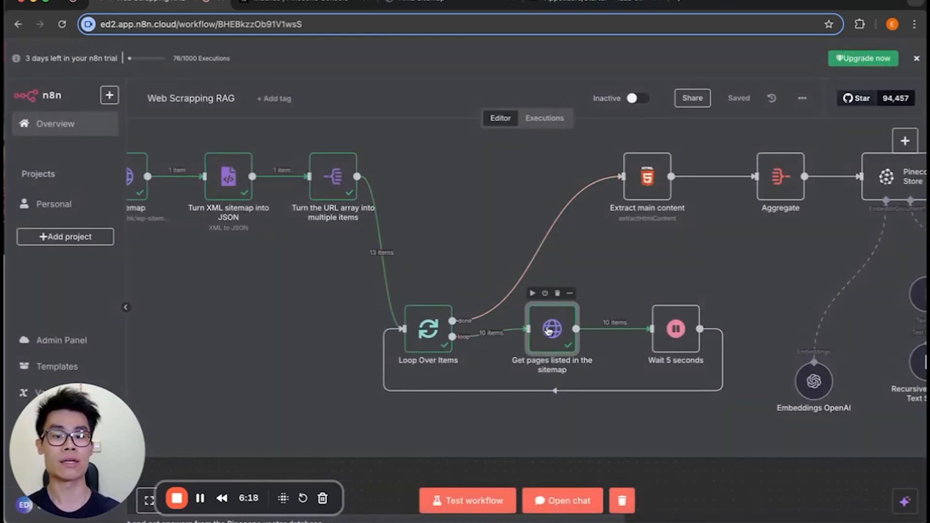
{"action": "left_click", "coordinate": [665, 67]}
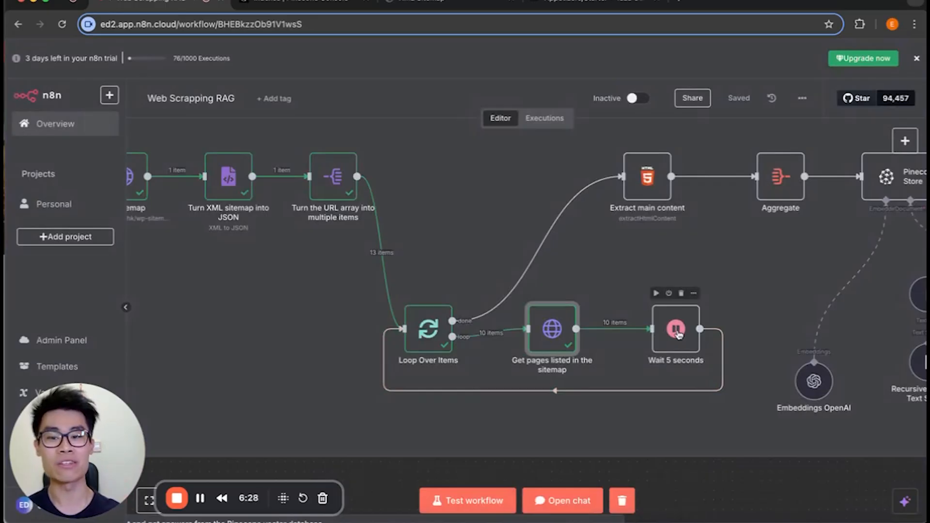
- Open apple.com/sitemap.xml in a new tab and look through its list of page URLs
{"action": "left_click", "coordinate": [682, 2]}
{"action": "type", "text": "apple."}
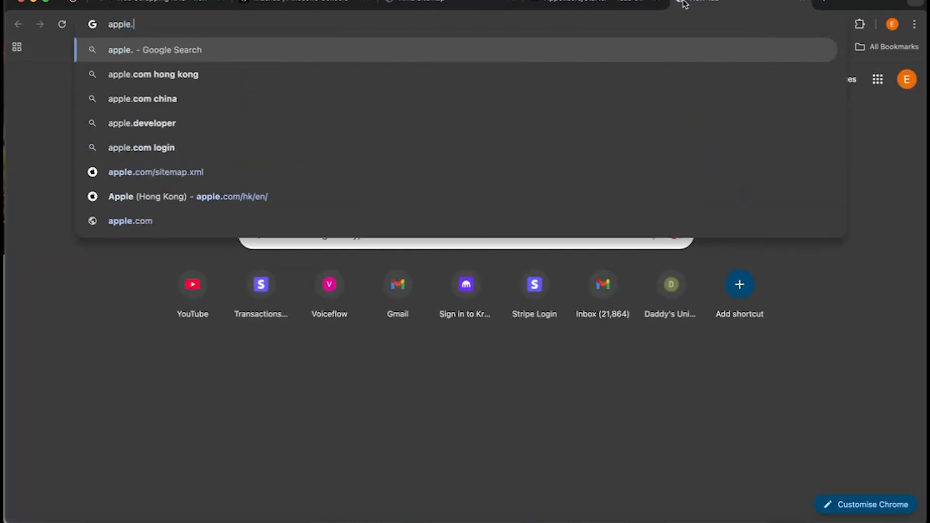
{"action": "type", "text": "com/"}
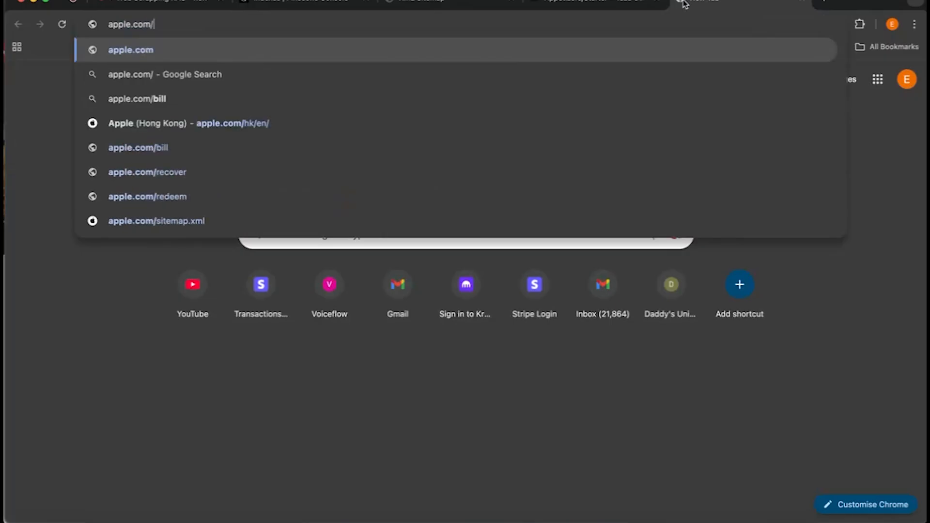
{"action": "type", "text": "sitemap.xml"}
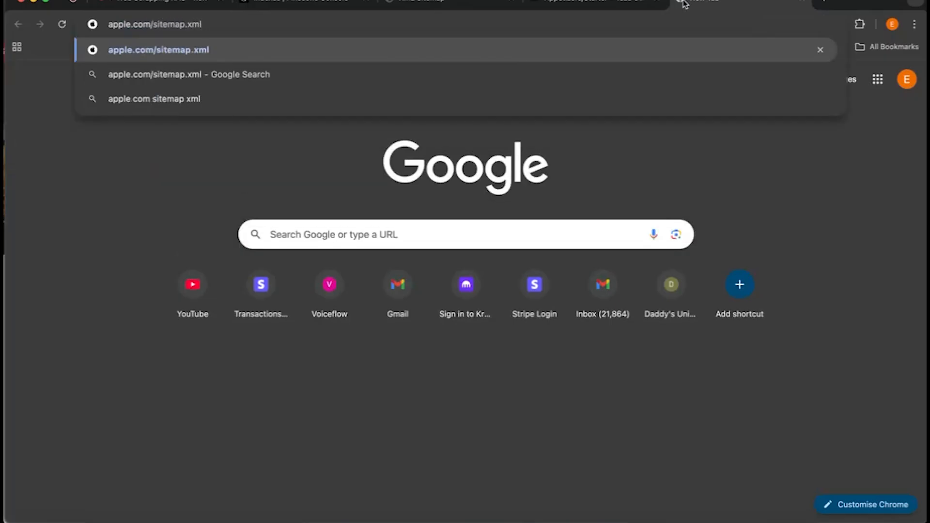
{"action": "key", "text": "Return"}
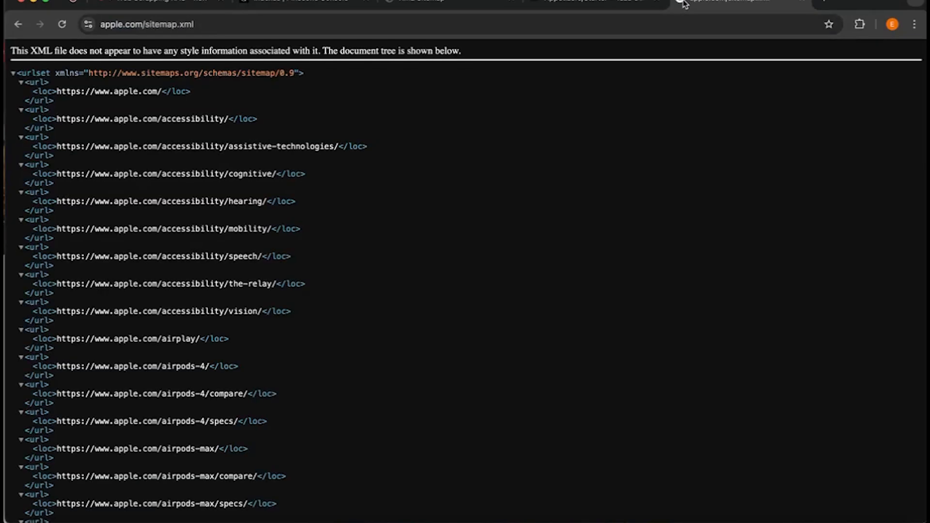
{"action": "scroll", "coordinate": [418, 215], "scroll_direction": "down", "scroll_amount": 20}
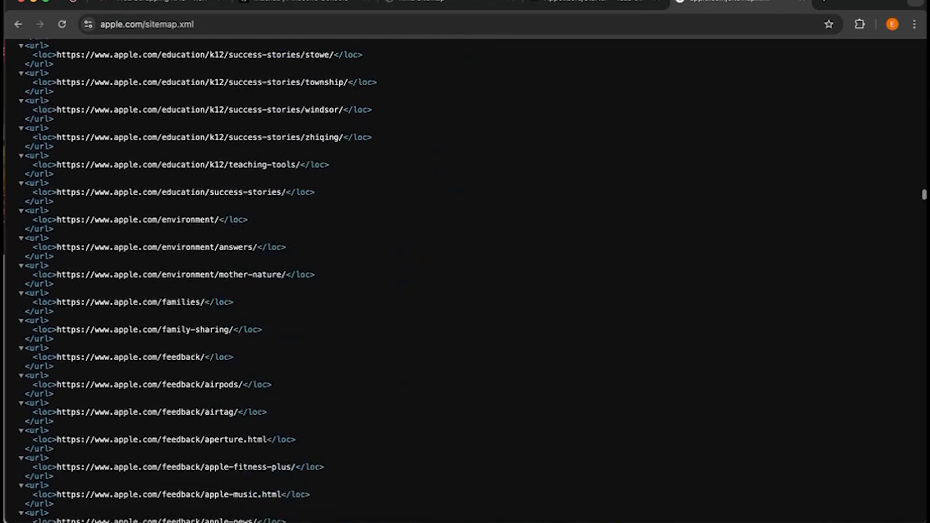
{"action": "scroll", "coordinate": [443, 303], "scroll_direction": "down", "scroll_amount": 20}
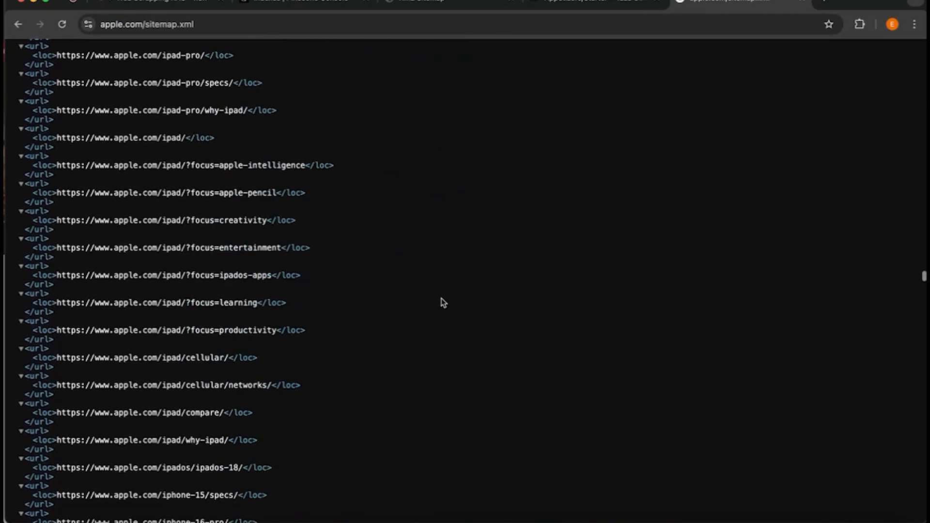
{"action": "scroll", "coordinate": [443, 303], "scroll_direction": "down", "scroll_amount": 20}
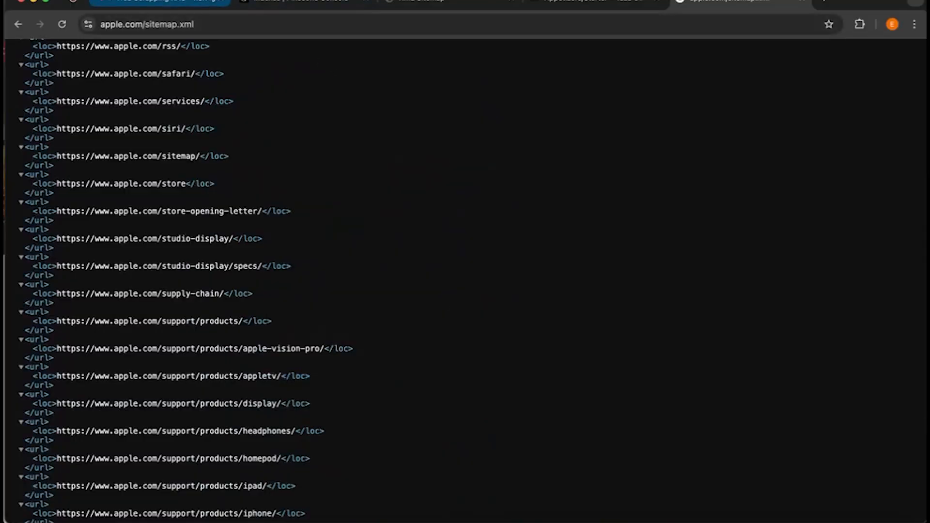
- Switch back to the n8n workflow and show the Get pages listed in the sitemap node's output as schema, ending in JSON view
{"action": "left_click", "coordinate": [160, 3]}
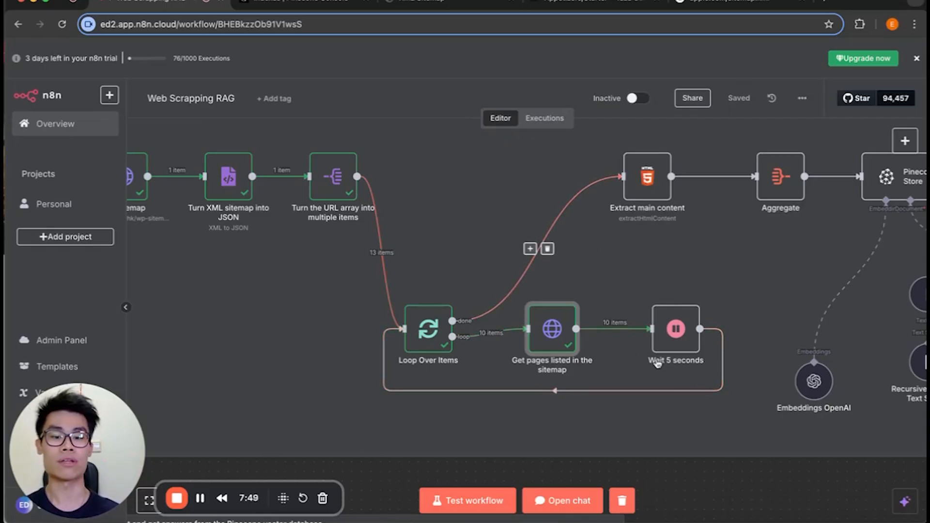
{"action": "scroll", "coordinate": [511, 241], "scroll_direction": "right", "scroll_amount": 2}
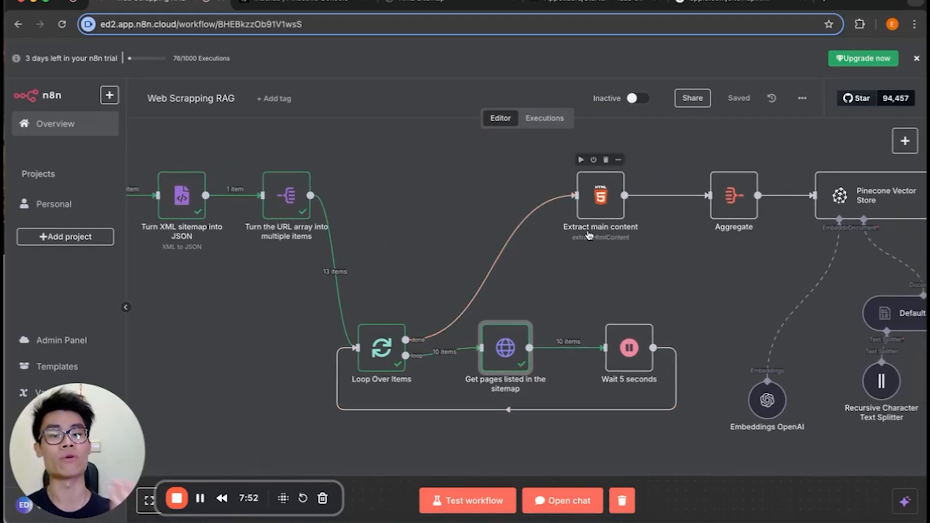
{"action": "double_click", "coordinate": [505, 348]}
{"action": "left_click", "coordinate": [734, 317]}
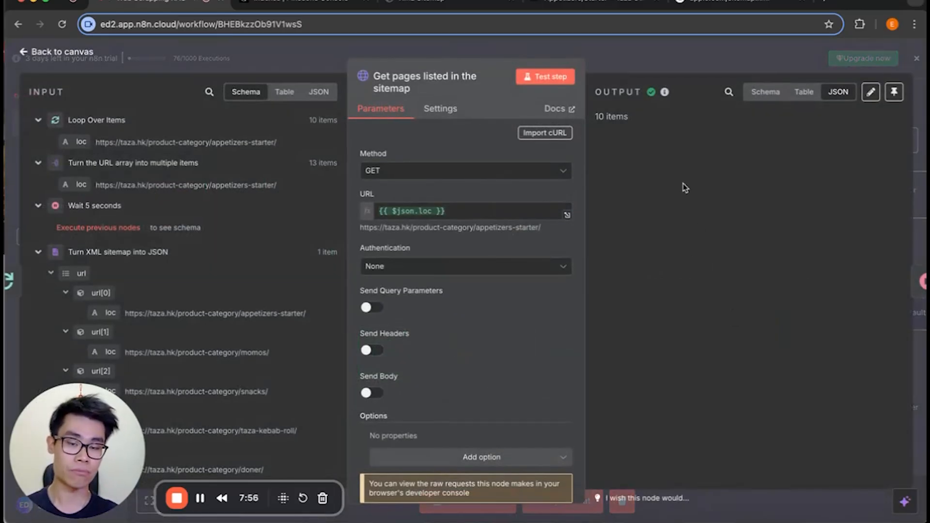
{"action": "left_click", "coordinate": [766, 92]}
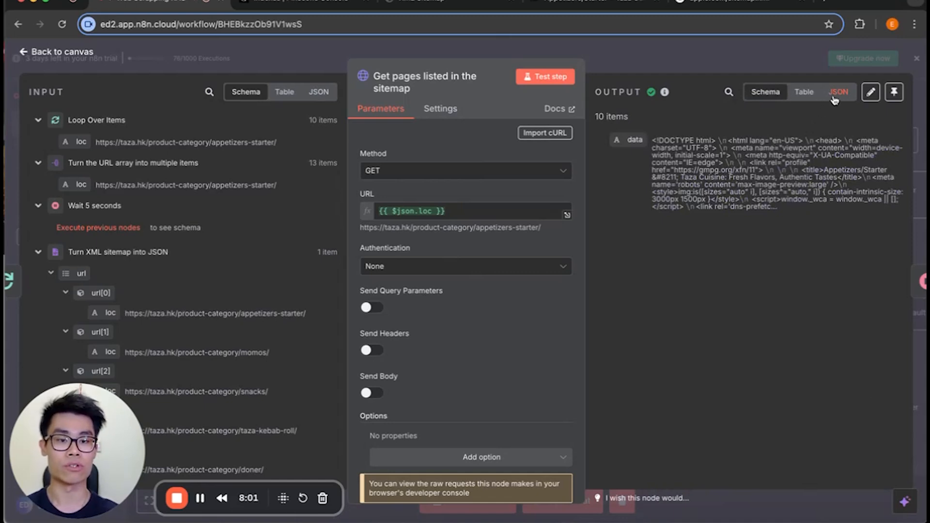
{"action": "left_click", "coordinate": [848, 98]}
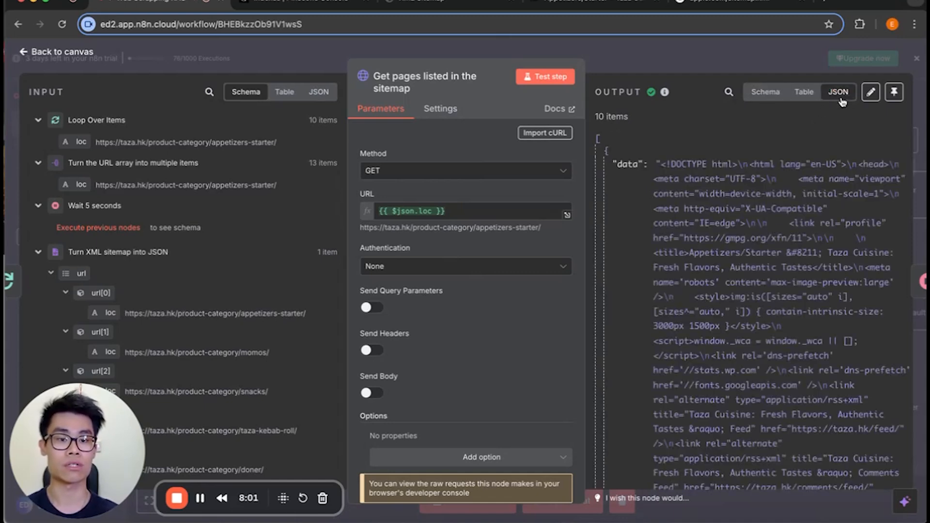
- Look through the raw HTML returned for the appetizers and momos pages in the JSON output
{"action": "scroll", "coordinate": [675, 165], "scroll_direction": "down", "scroll_amount": 10}
{"action": "scroll", "coordinate": [676, 165], "scroll_direction": "down", "scroll_amount": 15}
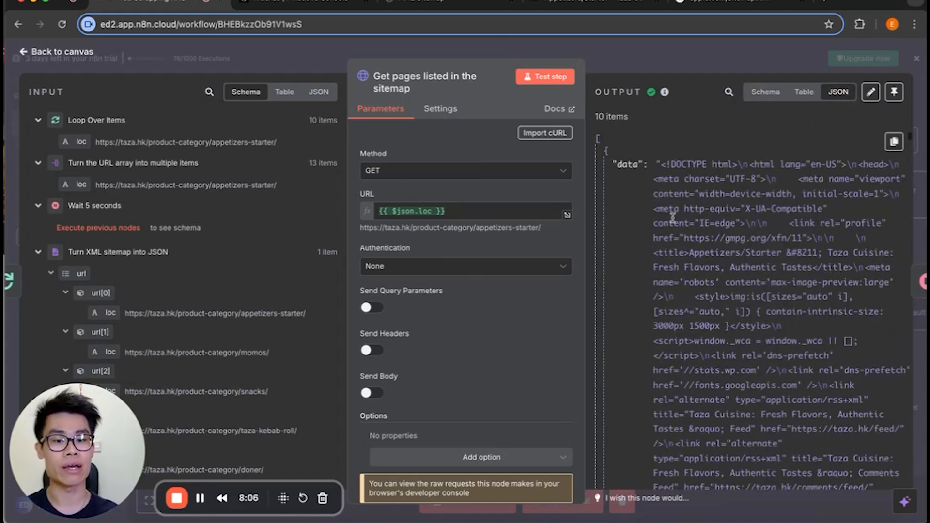
{"action": "scroll", "coordinate": [673, 218], "scroll_direction": "down", "scroll_amount": 15}
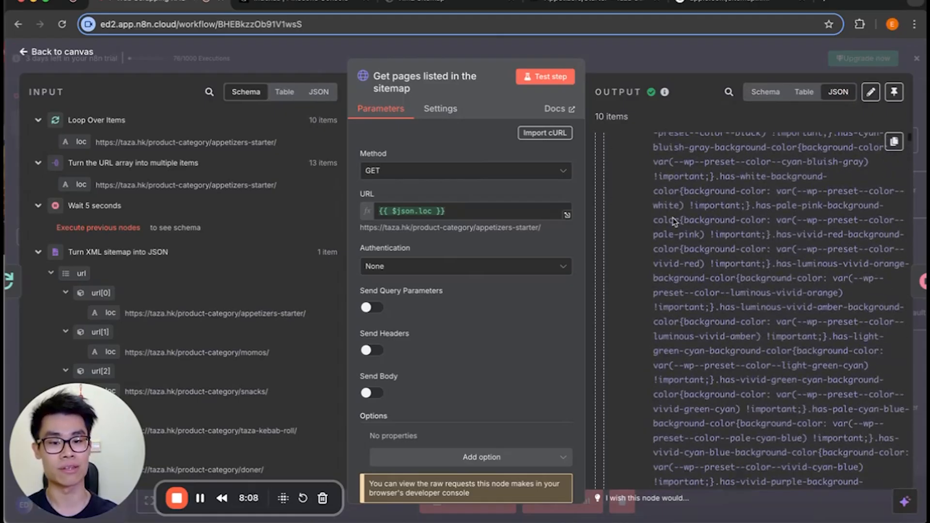
{"action": "scroll", "coordinate": [674, 221], "scroll_direction": "up", "scroll_amount": 20}
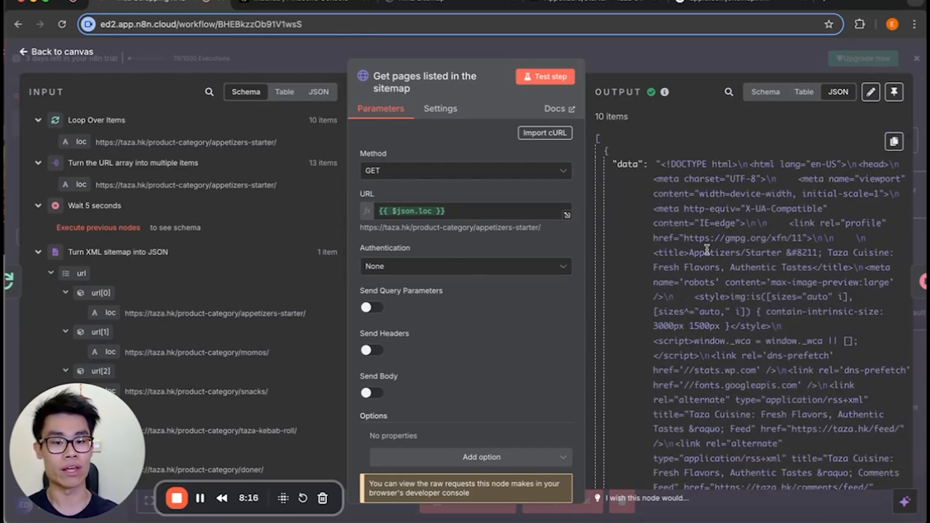
{"action": "scroll", "coordinate": [717, 329], "scroll_direction": "down", "scroll_amount": 15}
{"action": "left_click_drag", "start_coordinate": [697, 305], "coordinate": [735, 365]}
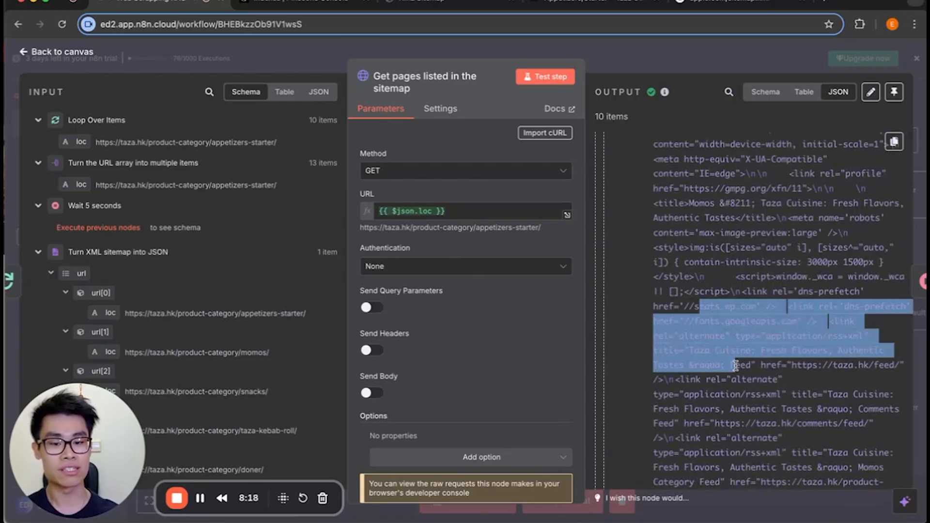
{"action": "left_click", "coordinate": [735, 365]}
{"action": "scroll", "coordinate": [735, 365], "scroll_direction": "down", "scroll_amount": 2}
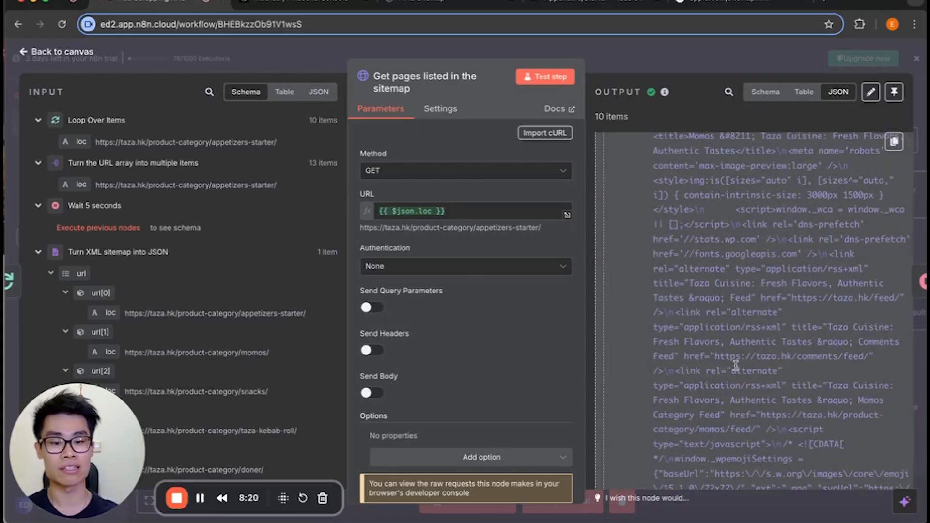
- Switch to the taza.hk Appetizers/Starter page and review the dish names and prices that the scraper needs to capture
{"action": "left_click", "coordinate": [623, 4]}
{"action": "scroll", "coordinate": [493, 258], "scroll_direction": "down", "scroll_amount": 4}
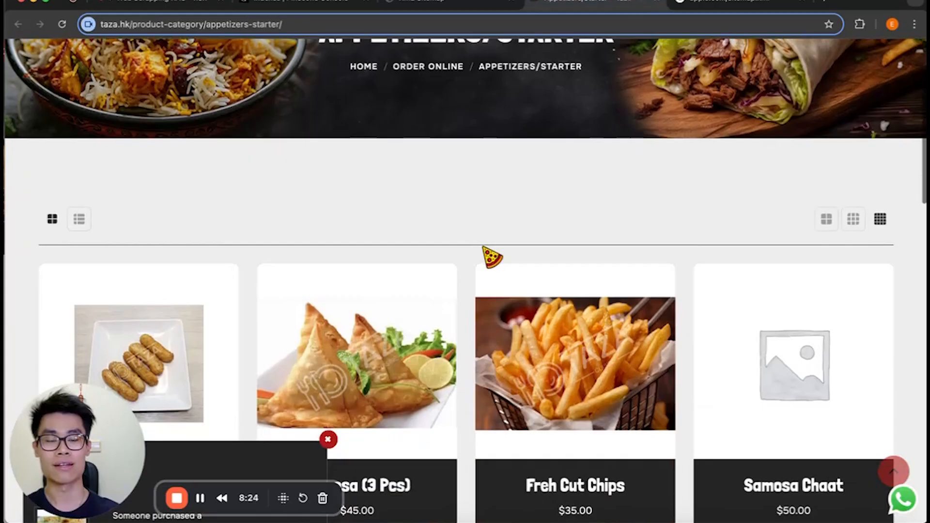
{"action": "scroll", "coordinate": [415, 236], "scroll_direction": "up", "scroll_amount": 3}
{"action": "scroll", "coordinate": [415, 236], "scroll_direction": "down", "scroll_amount": 10}
{"action": "scroll", "coordinate": [414, 236], "scroll_direction": "up", "scroll_amount": 12}
{"action": "scroll", "coordinate": [415, 236], "scroll_direction": "down", "scroll_amount": 6}
{"action": "scroll", "coordinate": [415, 235], "scroll_direction": "up", "scroll_amount": 3}
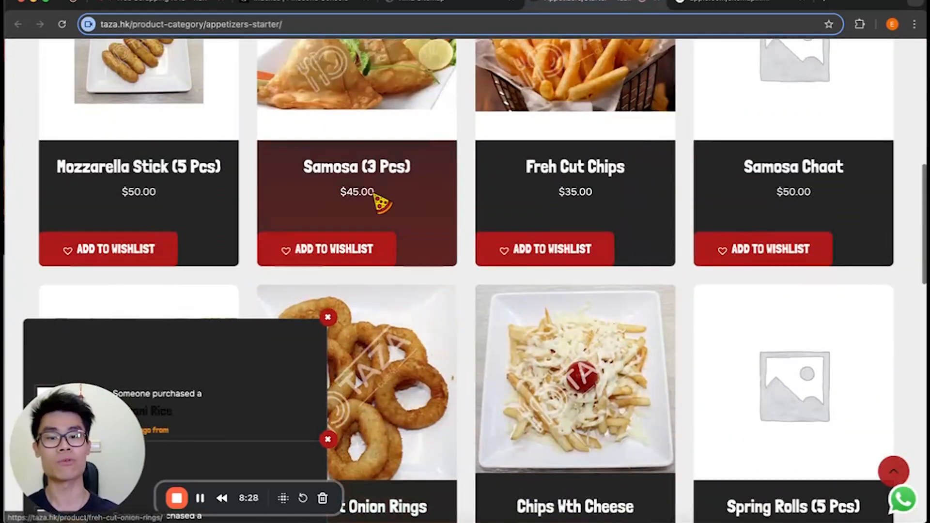
{"action": "scroll", "coordinate": [643, 226], "scroll_direction": "down", "scroll_amount": 5}
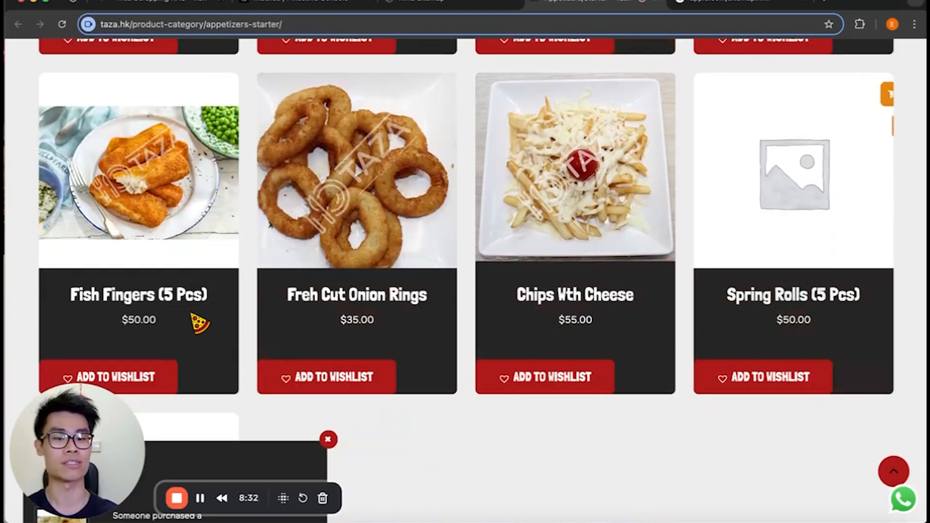
{"action": "scroll", "coordinate": [163, 344], "scroll_direction": "up", "scroll_amount": 10}
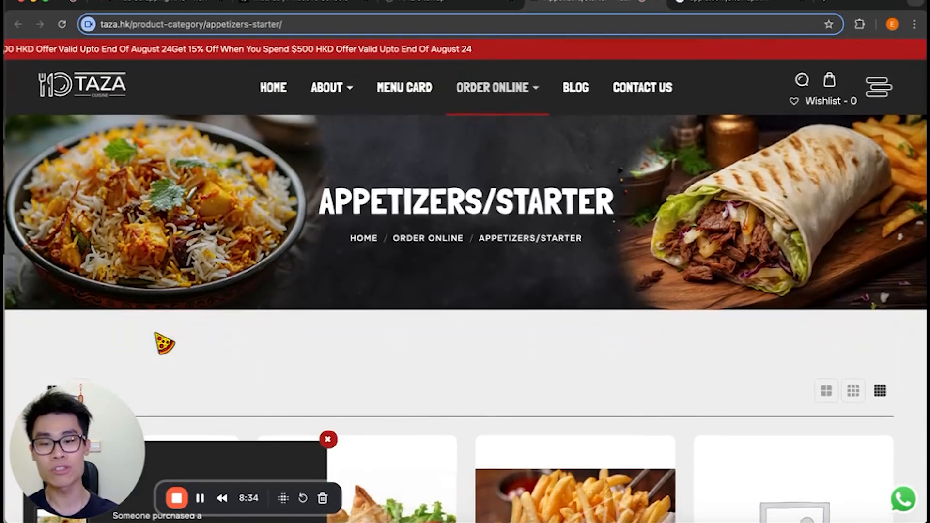
{"action": "scroll", "coordinate": [468, 292], "scroll_direction": "down", "scroll_amount": 2}
{"action": "scroll", "coordinate": [468, 291], "scroll_direction": "down", "scroll_amount": 1}
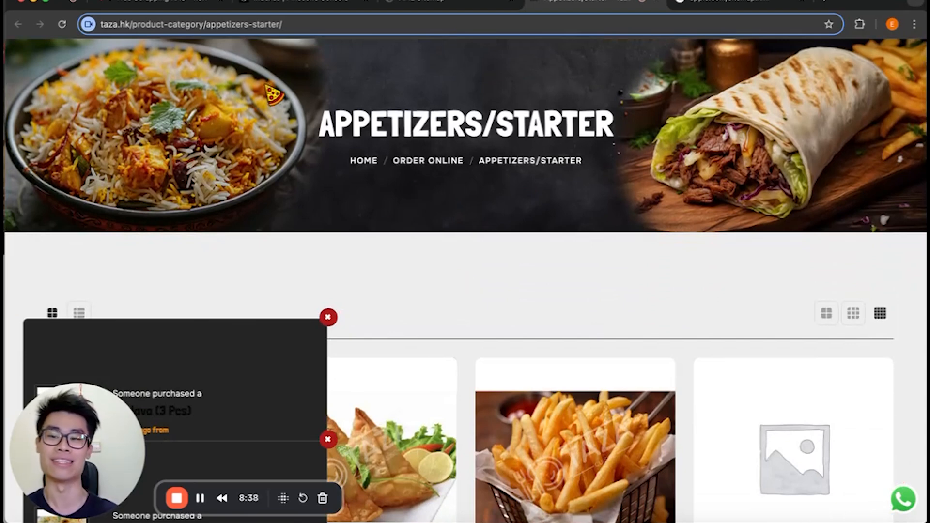
- Return to the n8n workflow, leave the page-fetching node and open the Extract main content node to view its extraction settings
{"action": "left_click", "coordinate": [192, 4]}
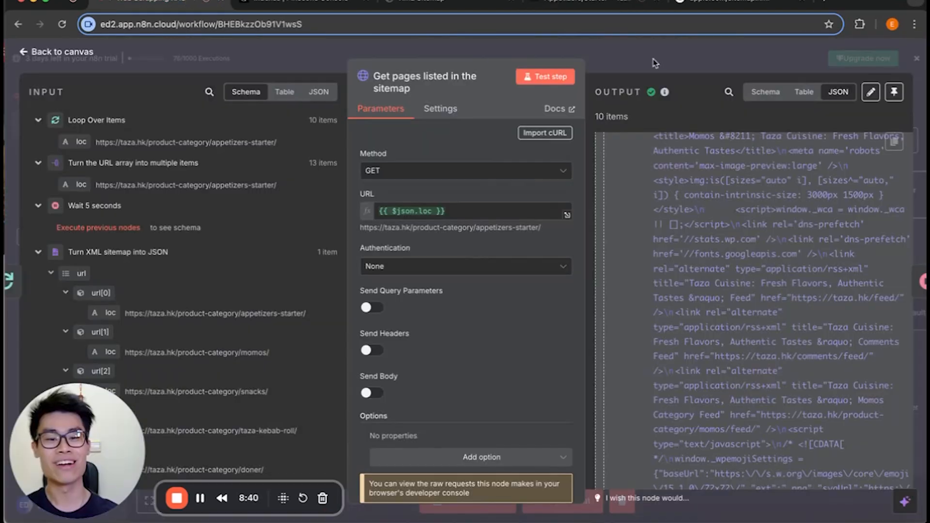
{"action": "key", "text": "Escape"}
{"action": "double_click", "coordinate": [591, 204]}
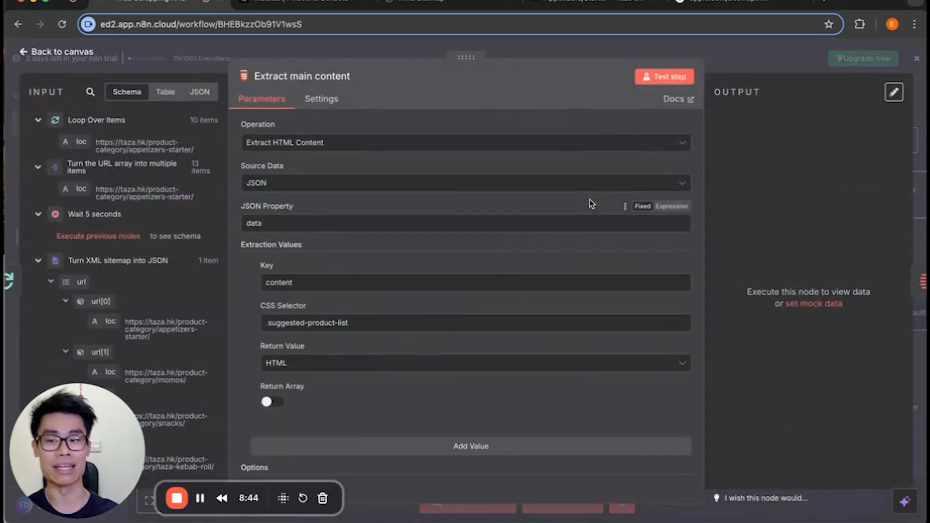
{"action": "left_click_drag", "start_coordinate": [101, 457], "coordinate": [879, 424]}
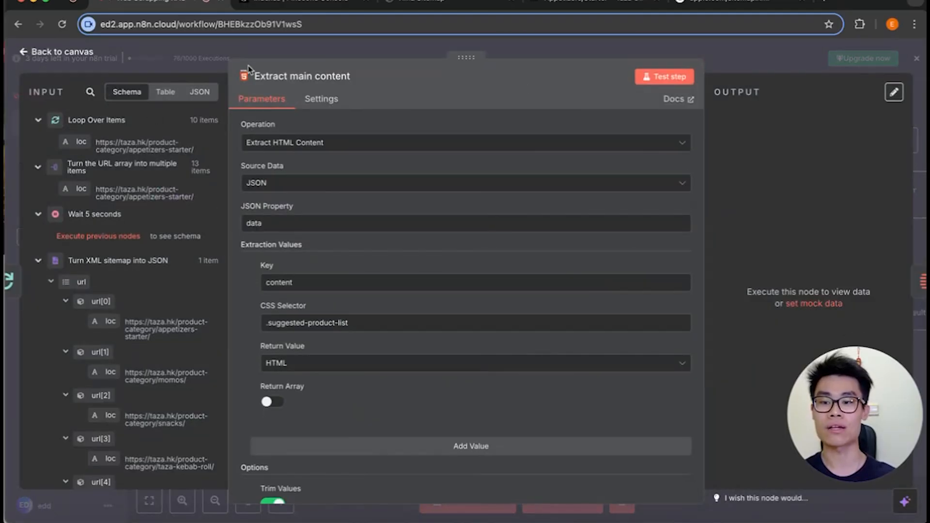
- Switch to the taza.hk Appetizers/Starter page and inspect its blank area above the dishes in the developer tools
{"action": "left_click", "coordinate": [603, 4]}
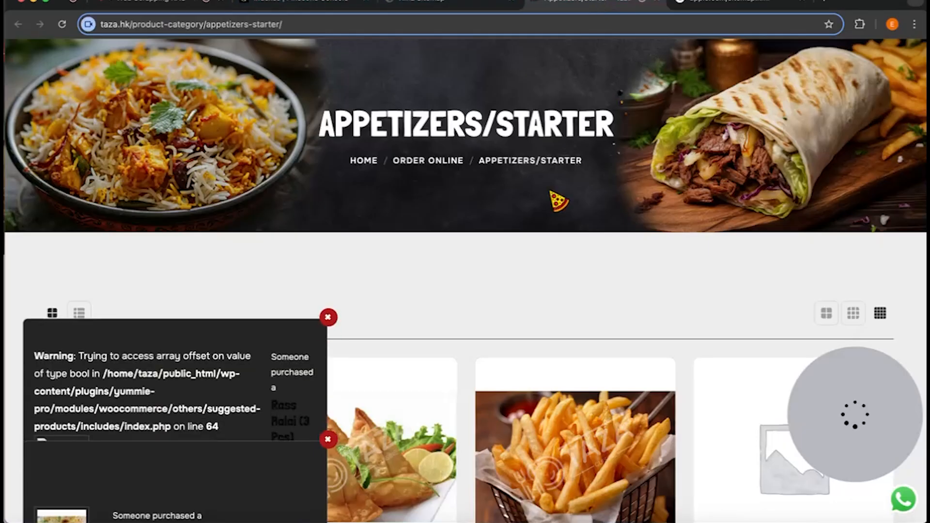
{"action": "right_click", "coordinate": [566, 285]}
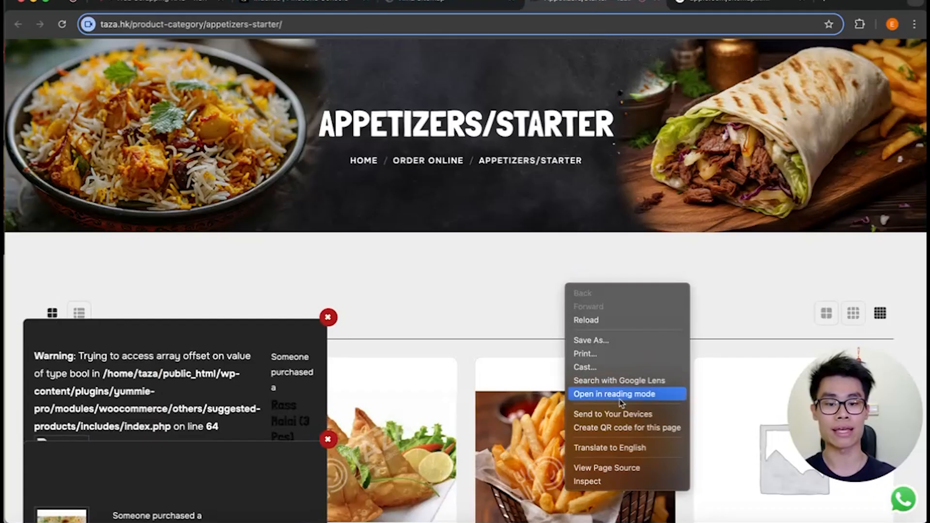
{"action": "left_click", "coordinate": [622, 481]}
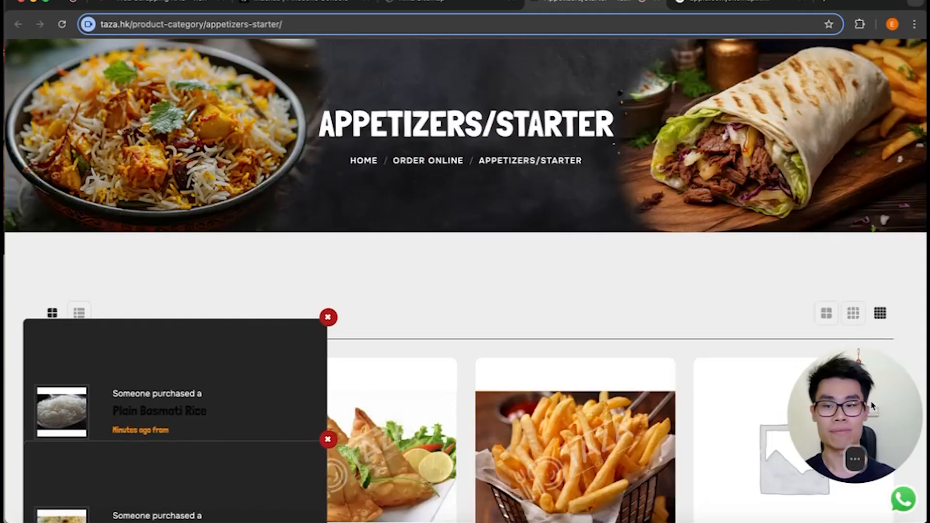
{"action": "right_click", "coordinate": [645, 273]}
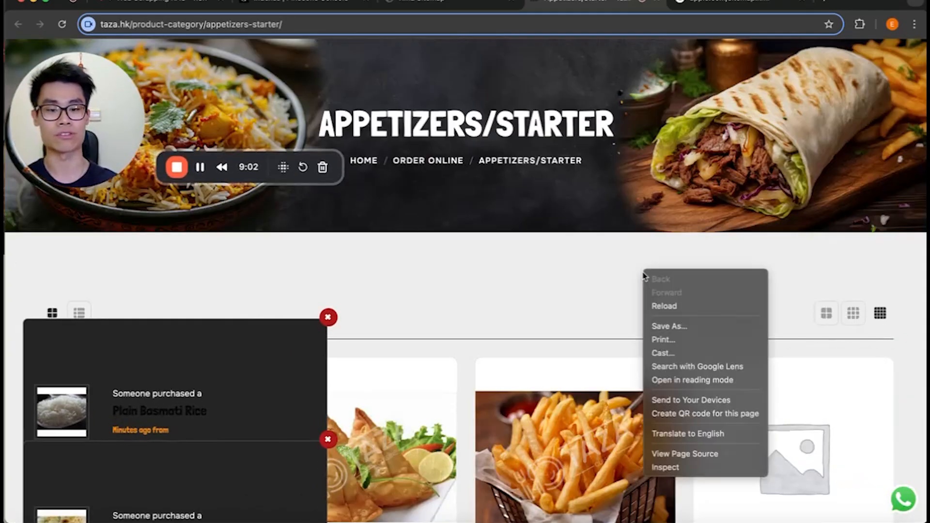
{"action": "left_click", "coordinate": [691, 467]}
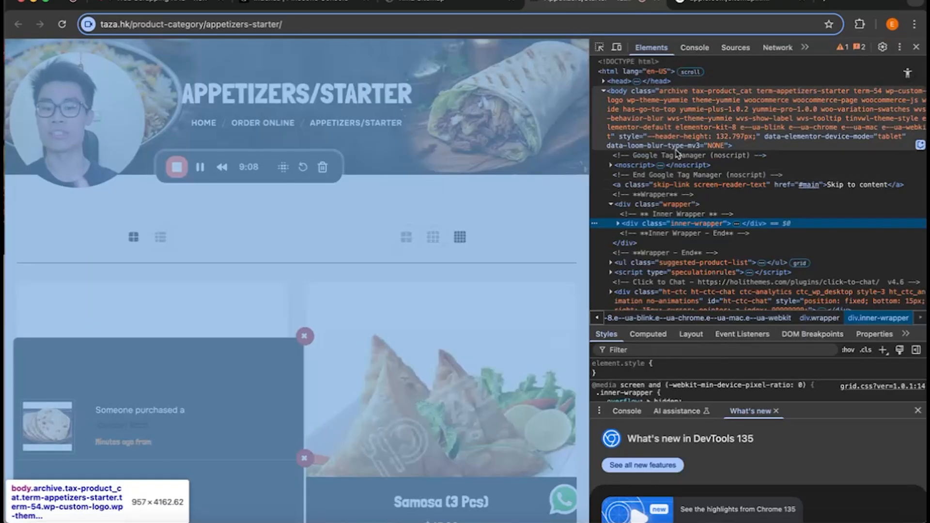
- Expand the inner-wrapper div in the page's element tree and examine which elements make up the page
{"action": "scroll", "coordinate": [677, 153], "scroll_direction": "down", "scroll_amount": 20}
{"action": "scroll", "coordinate": [677, 153], "scroll_direction": "up", "scroll_amount": 20}
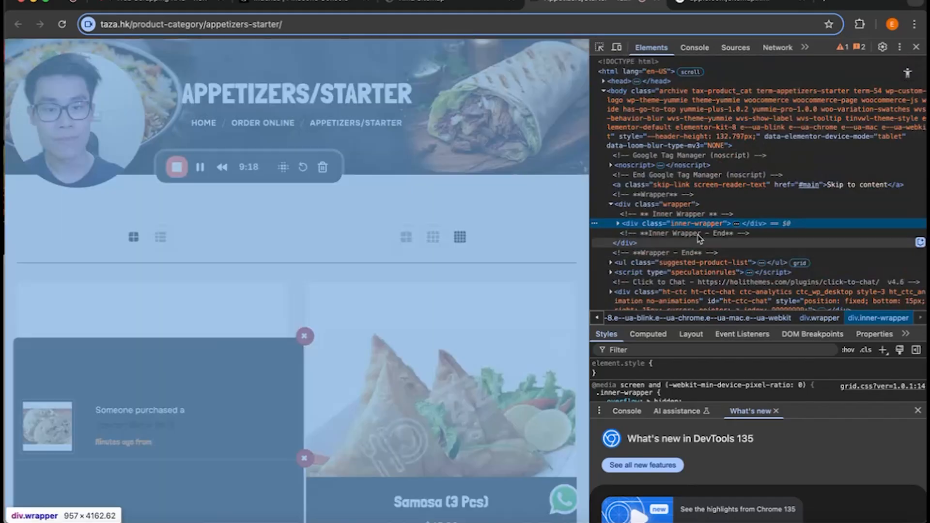
{"action": "scroll", "coordinate": [735, 206], "scroll_direction": "down", "scroll_amount": 3}
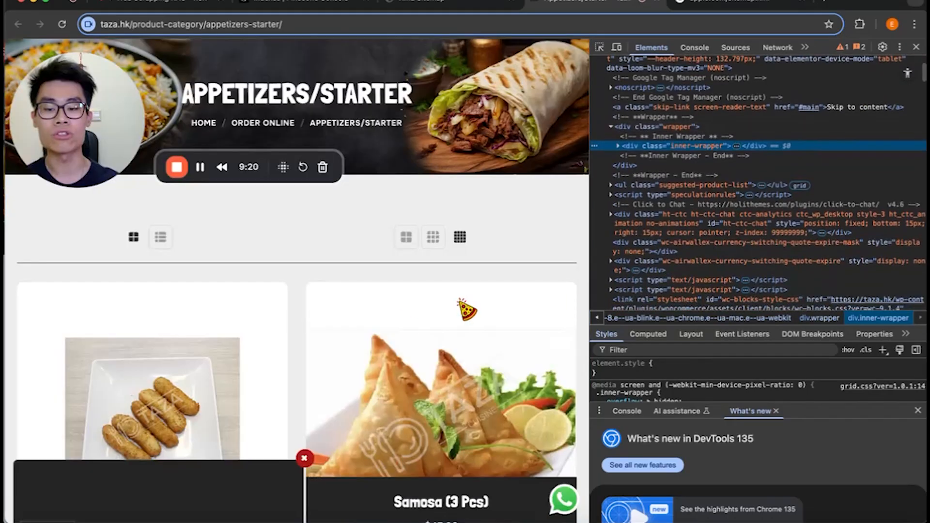
{"action": "scroll", "coordinate": [468, 308], "scroll_direction": "down", "scroll_amount": 3}
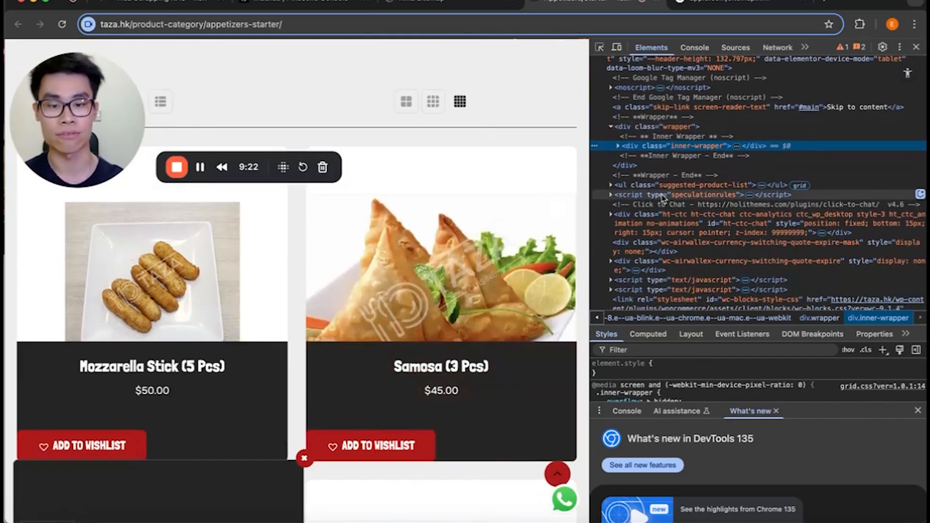
{"action": "scroll", "coordinate": [693, 174], "scroll_direction": "up", "scroll_amount": 2}
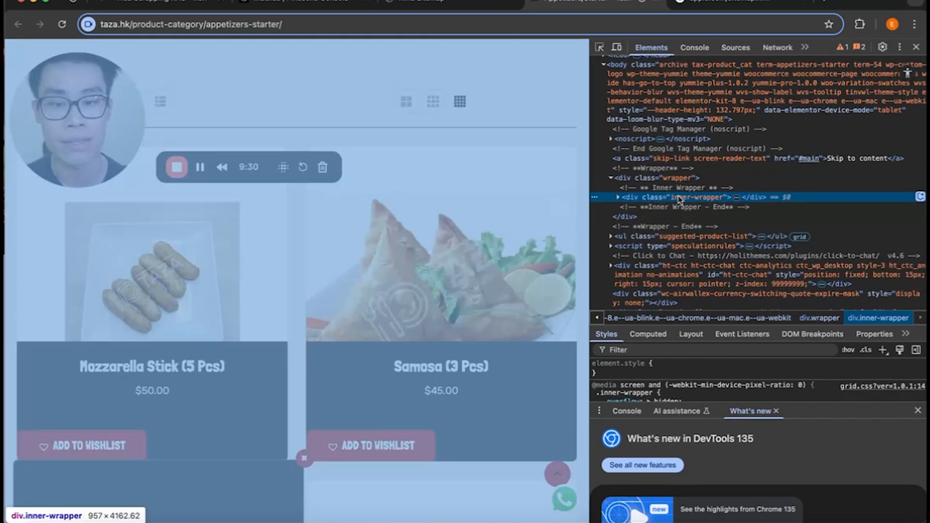
{"action": "left_click", "coordinate": [618, 197]}
{"action": "scroll", "coordinate": [619, 200], "scroll_direction": "down", "scroll_amount": 4}
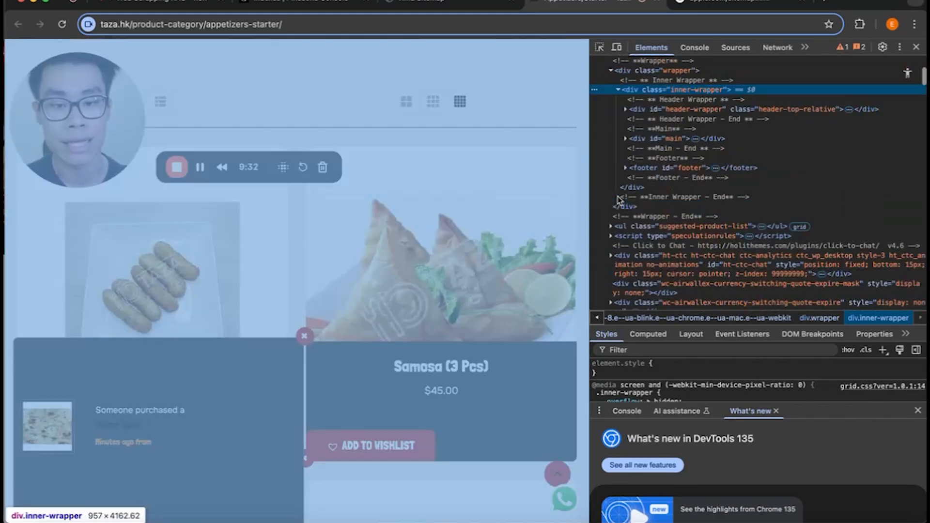
{"action": "scroll", "coordinate": [618, 199], "scroll_direction": "down", "scroll_amount": 1}
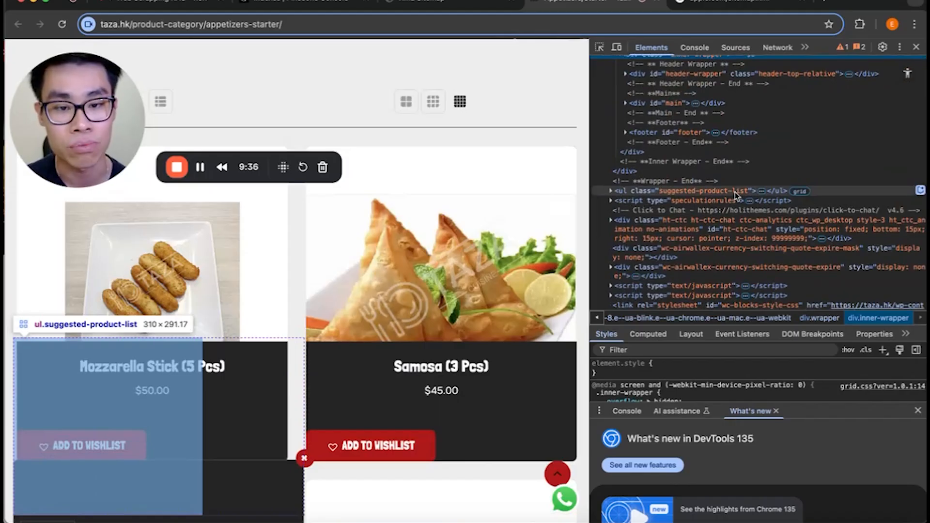
- Expand the suggested-product-list element and its active suggested-product-data item to inspect the class names of the product entries
{"action": "left_click", "coordinate": [611, 192]}
{"action": "scroll", "coordinate": [680, 215], "scroll_direction": "down", "scroll_amount": 1}
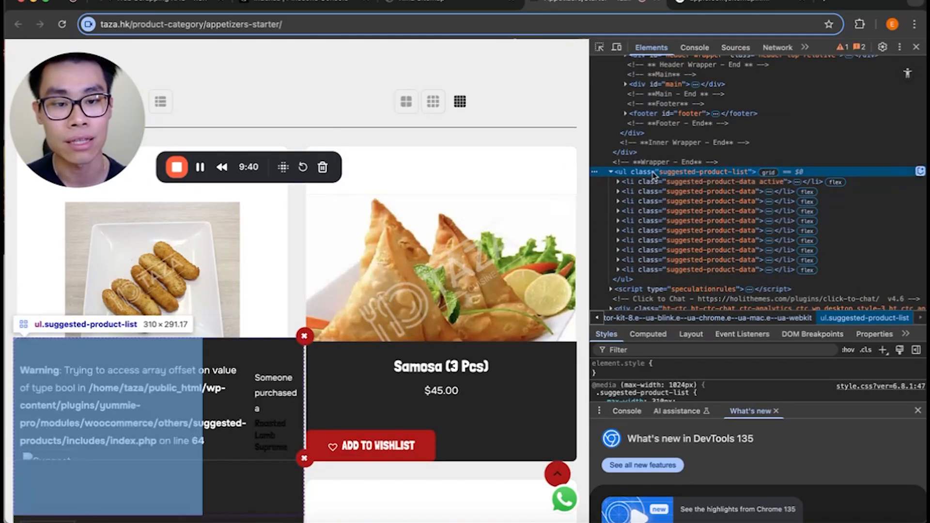
{"action": "left_click", "coordinate": [619, 181]}
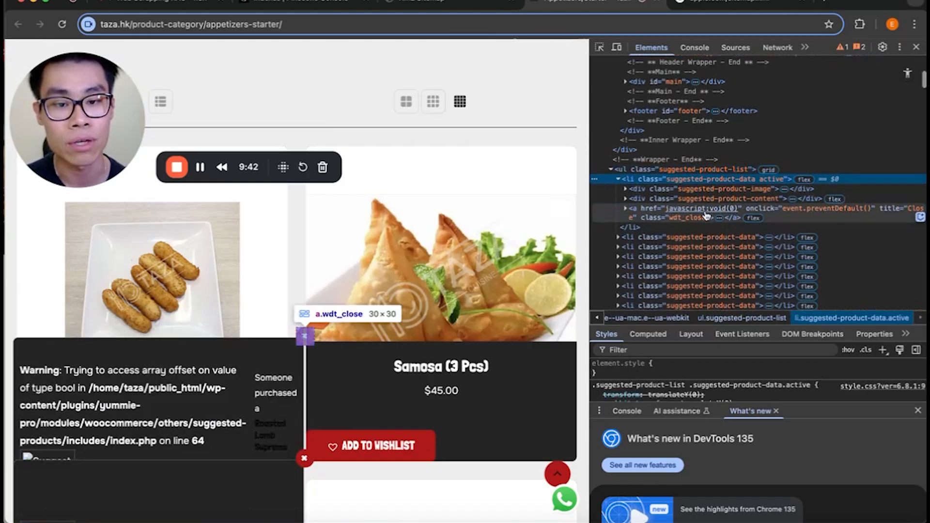
{"action": "scroll", "coordinate": [693, 187], "scroll_direction": "down", "scroll_amount": 1}
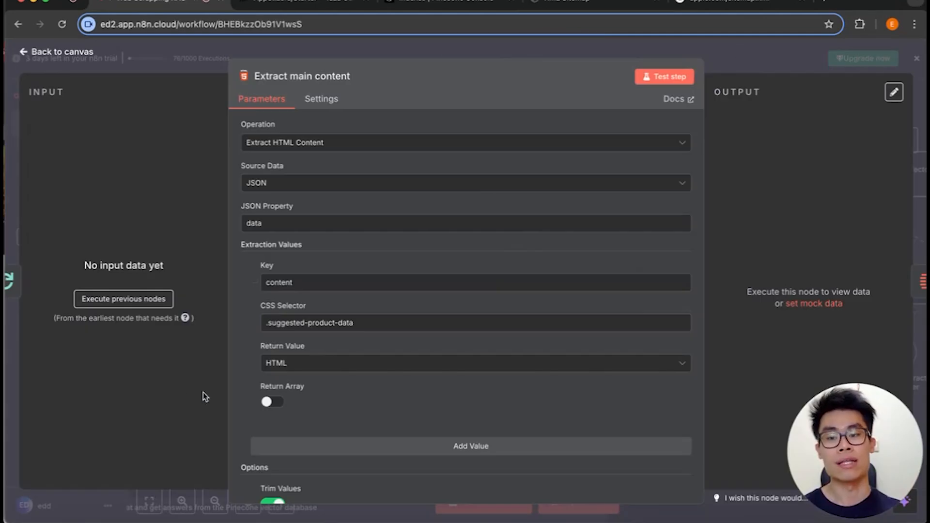
- Return to the n8n workflow, review the Extract main content node's .suggested-product-data CSS selector and leave the node
{"action": "scroll", "coordinate": [409, 217], "scroll_direction": "down", "scroll_amount": 3}
{"action": "scroll", "coordinate": [409, 216], "scroll_direction": "up", "scroll_amount": 3}
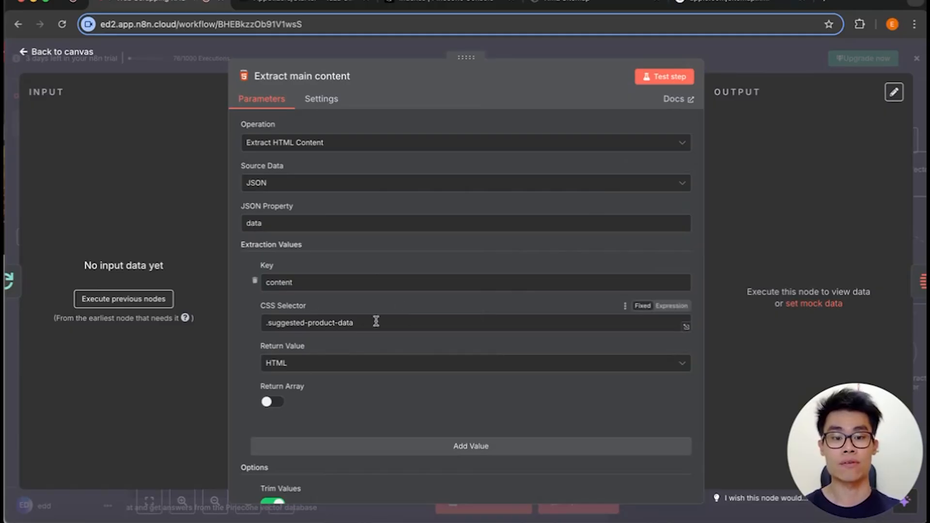
{"action": "left_click_drag", "start_coordinate": [376, 321], "coordinate": [265, 323]}
{"action": "left_click", "coordinate": [749, 59]}
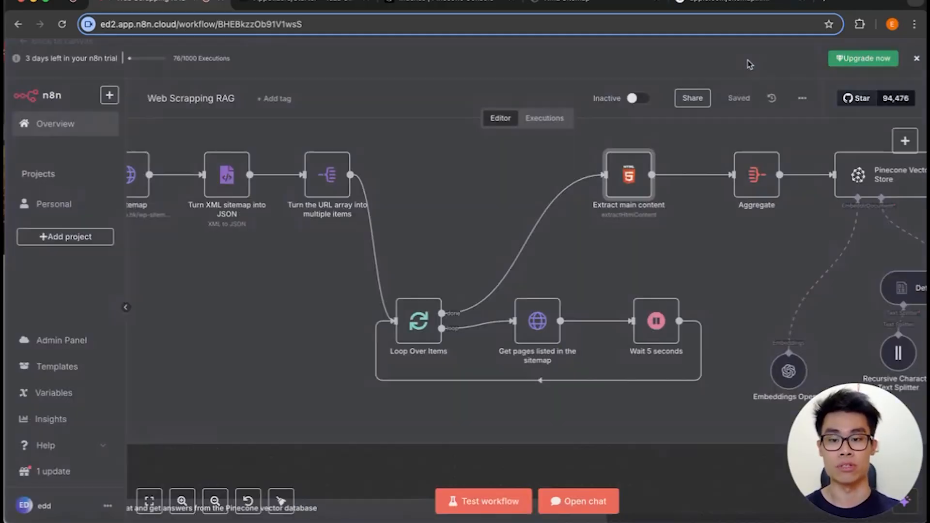
- Open the Aggregate node to view its content field setting, and return to the canvas
{"action": "scroll", "coordinate": [451, 291], "scroll_direction": "right", "scroll_amount": 10}
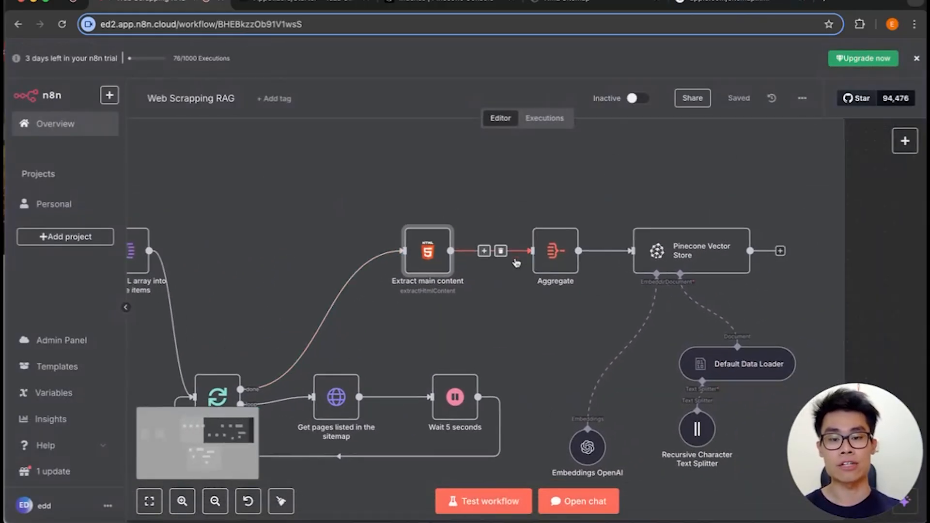
{"action": "double_click", "coordinate": [517, 264]}
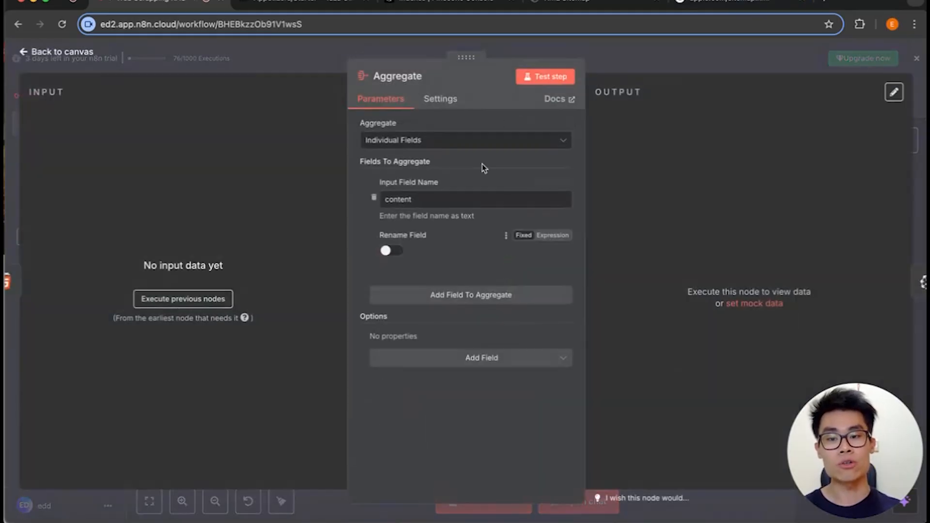
{"action": "left_click", "coordinate": [708, 58]}
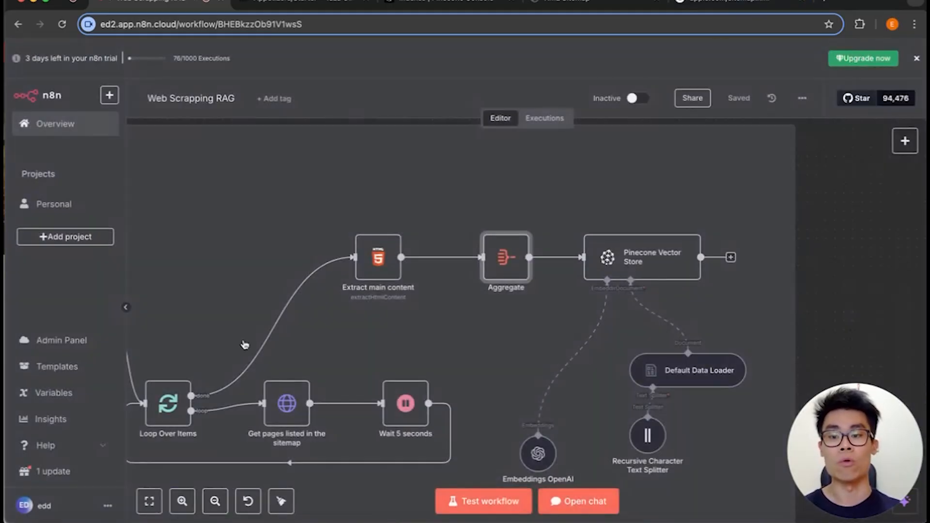
- Look over the branch from Extract main content through Aggregate to the Pinecone Vector Store and its embedding and data loader nodes
{"action": "scroll", "coordinate": [253, 341], "scroll_direction": "left", "scroll_amount": 2}
{"action": "scroll", "coordinate": [253, 341], "scroll_direction": "down", "scroll_amount": 2}
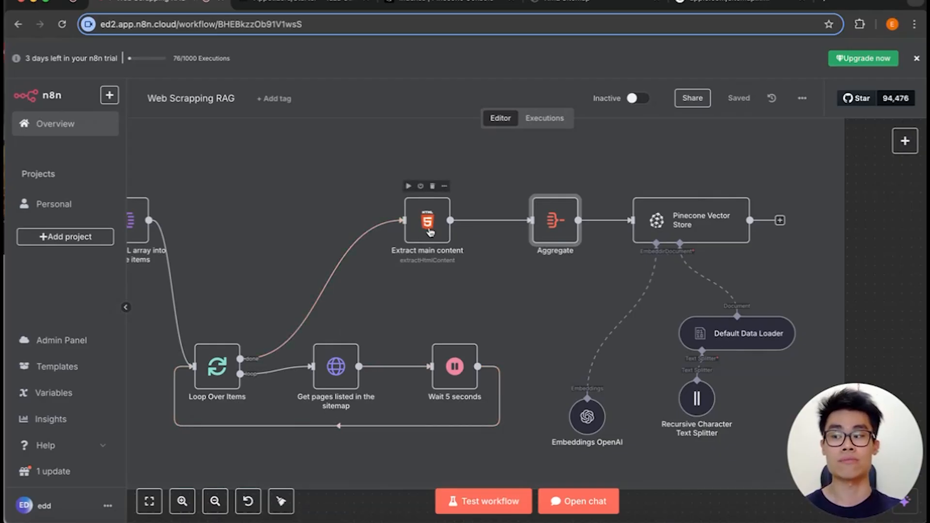
{"action": "scroll", "coordinate": [453, 243], "scroll_direction": "up", "scroll_amount": 5}
{"action": "scroll", "coordinate": [540, 244], "scroll_direction": "down", "scroll_amount": 4}
{"action": "scroll", "coordinate": [540, 243], "scroll_direction": "right", "scroll_amount": 2}
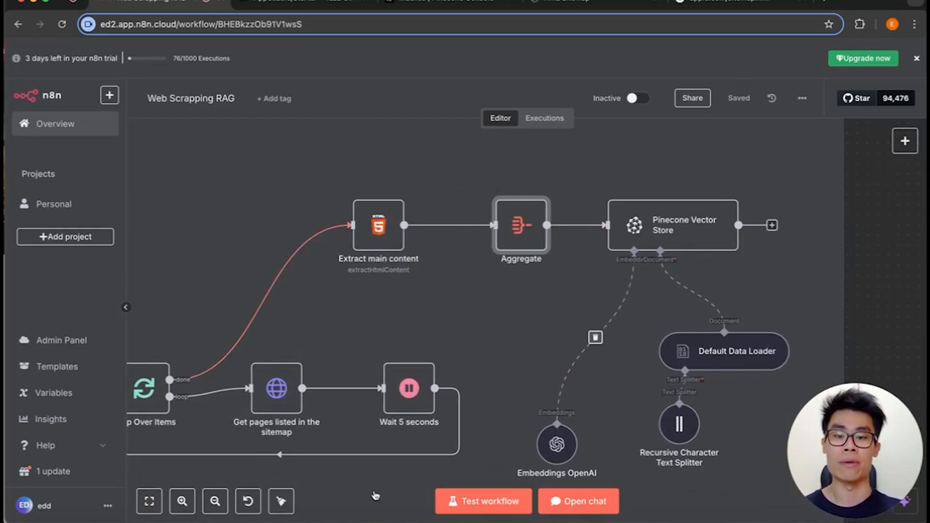
{"action": "scroll", "coordinate": [339, 143], "scroll_direction": "right", "scroll_amount": 5}
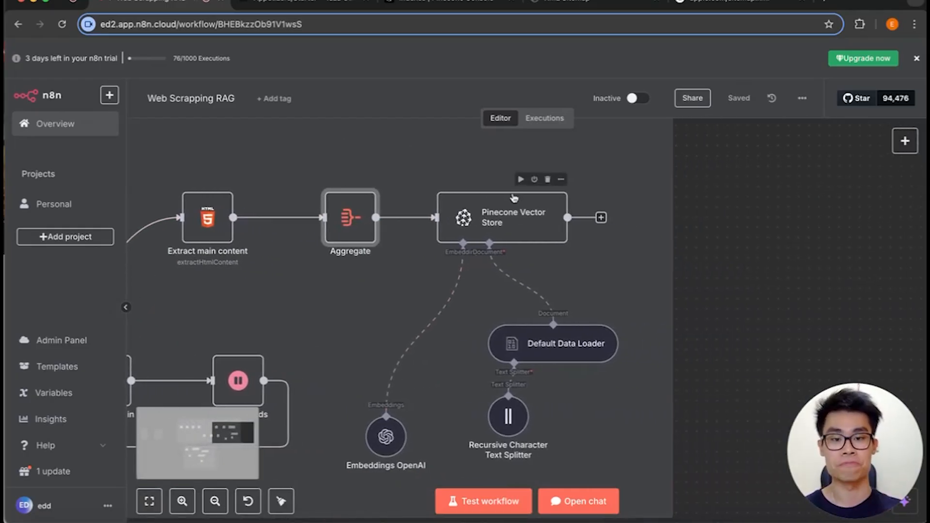
{"action": "scroll", "coordinate": [478, 231], "scroll_direction": "up", "scroll_amount": 2}
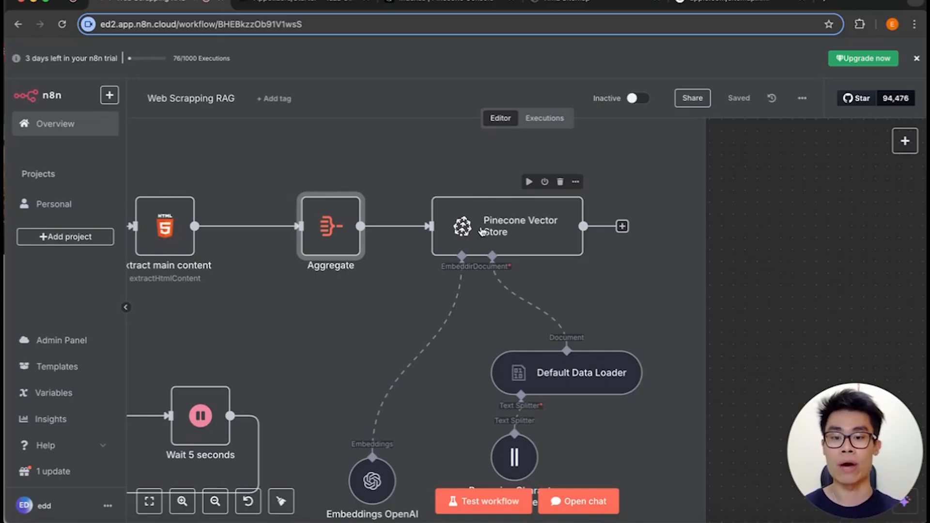
{"action": "scroll", "coordinate": [474, 233], "scroll_direction": "down", "scroll_amount": 1}
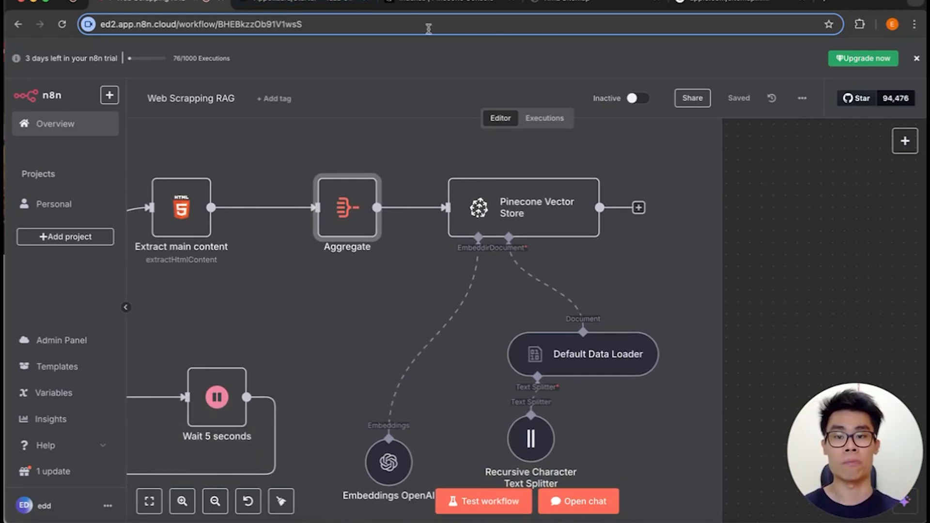
- Switch to the Pinecone console and look through its Get started page, including the API key generation option
{"action": "left_click", "coordinate": [416, 7]}
{"action": "left_click", "coordinate": [58, 64]}
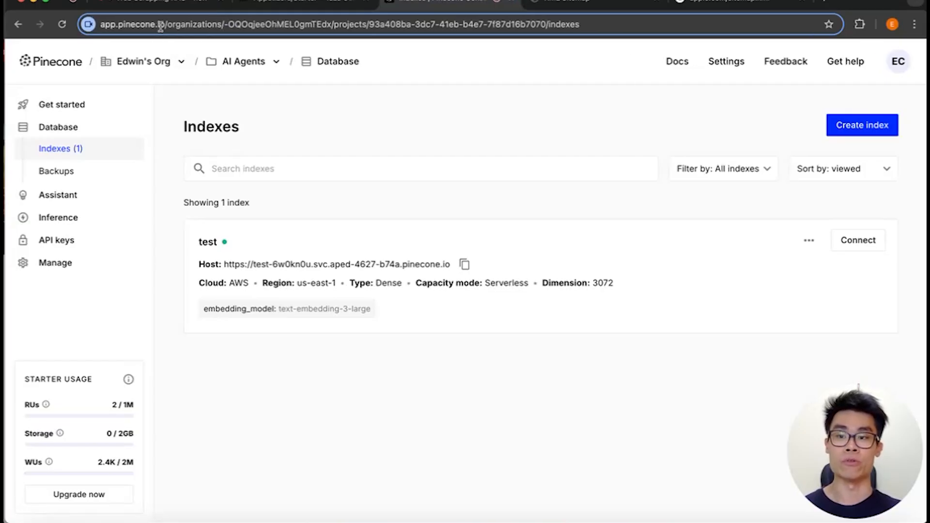
{"action": "left_click", "coordinate": [68, 110]}
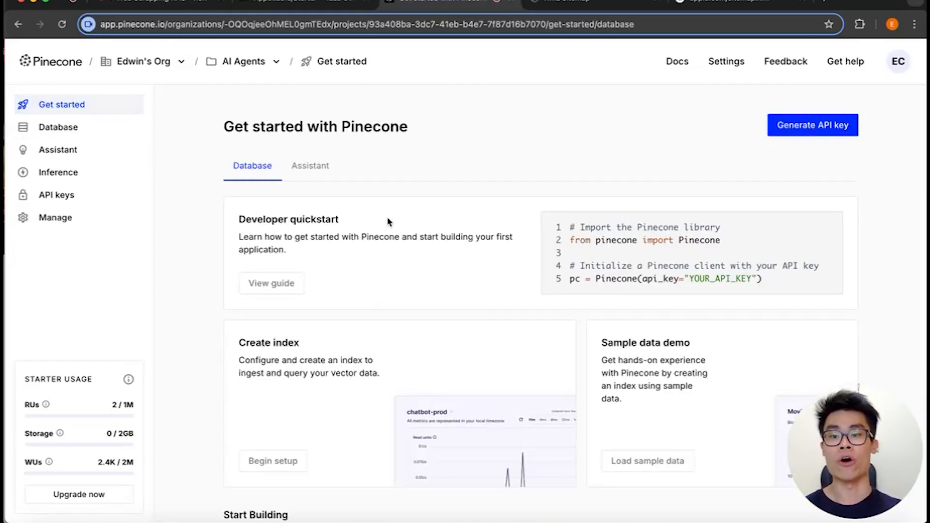
{"action": "scroll", "coordinate": [388, 222], "scroll_direction": "down", "scroll_amount": 10}
{"action": "scroll", "coordinate": [387, 220], "scroll_direction": "up", "scroll_amount": 10}
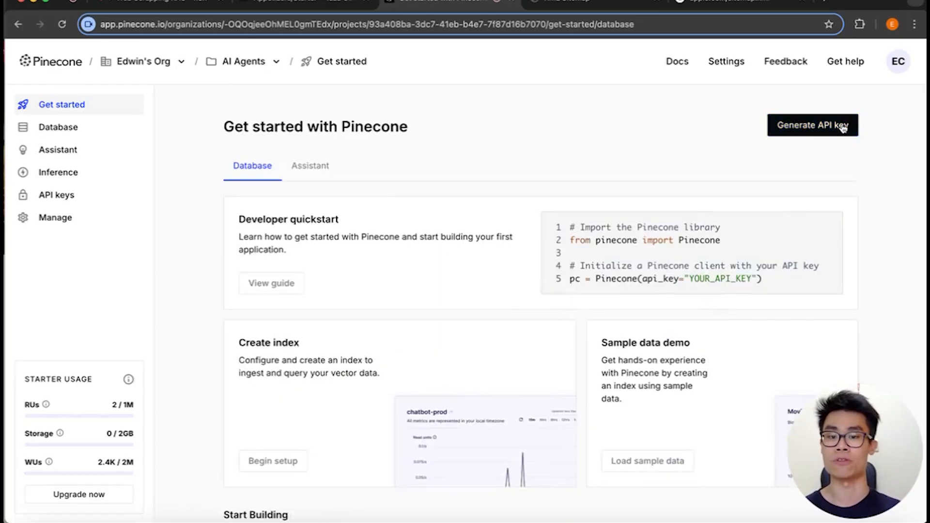
{"action": "scroll", "coordinate": [406, 319], "scroll_direction": "down", "scroll_amount": 6}
{"action": "scroll", "coordinate": [407, 320], "scroll_direction": "up", "scroll_amount": 6}
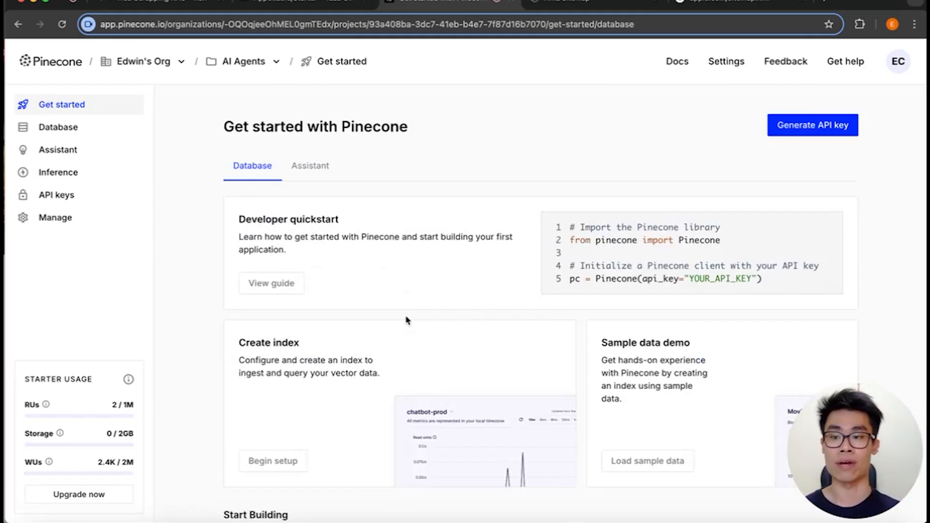
- Start creating a new index in the Pinecone database and name it test2
{"action": "left_click", "coordinate": [91, 128]}
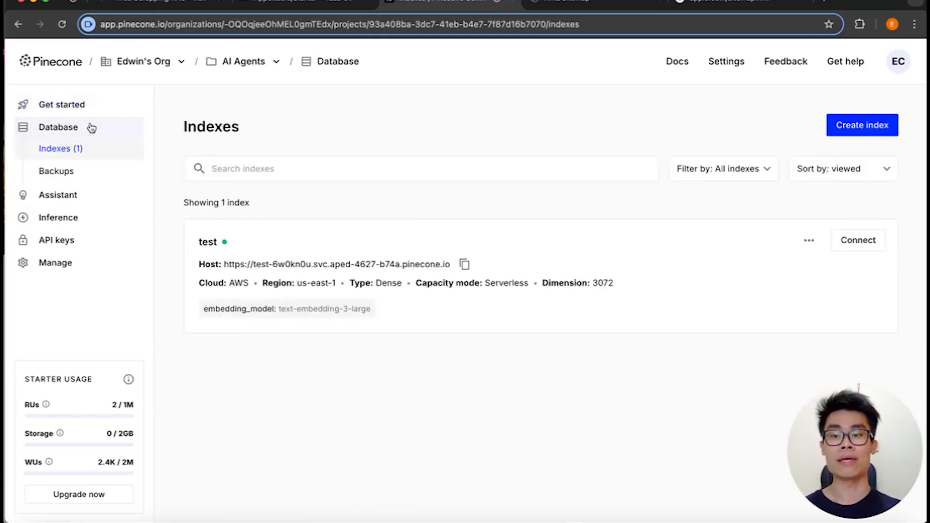
{"action": "left_click", "coordinate": [855, 127]}
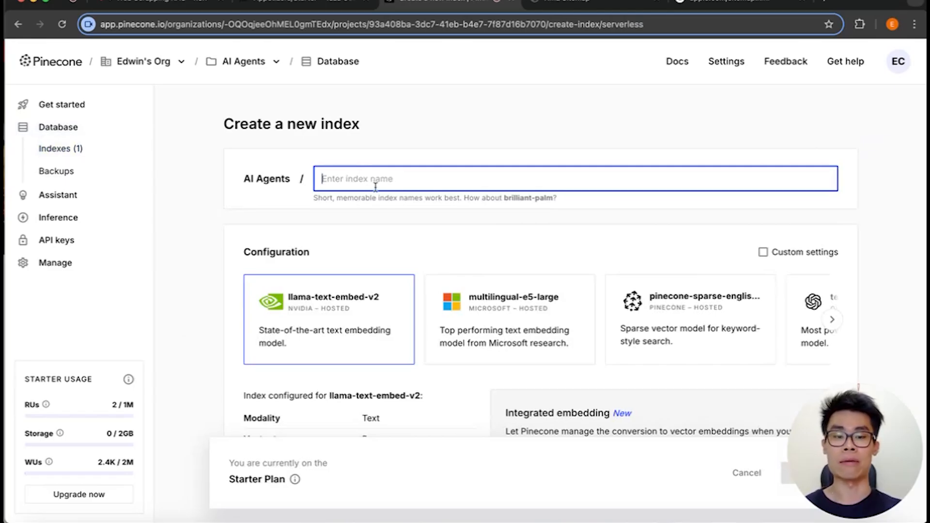
{"action": "type", "text": "test2"}
{"action": "scroll", "coordinate": [470, 265], "scroll_direction": "down", "scroll_amount": 2}
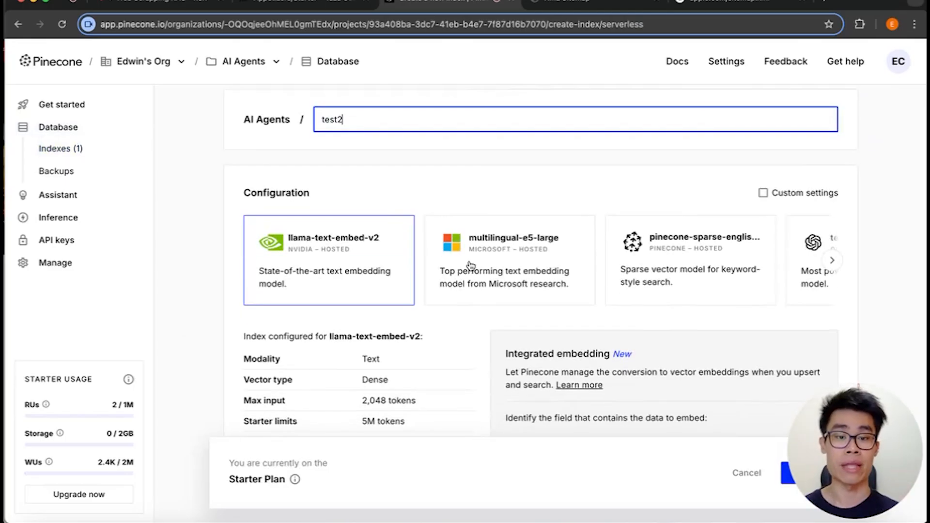
- Choose OpenAI's text-embedding-3-large as the index's embedding model and view the remaining model options
{"action": "left_click", "coordinate": [833, 261]}
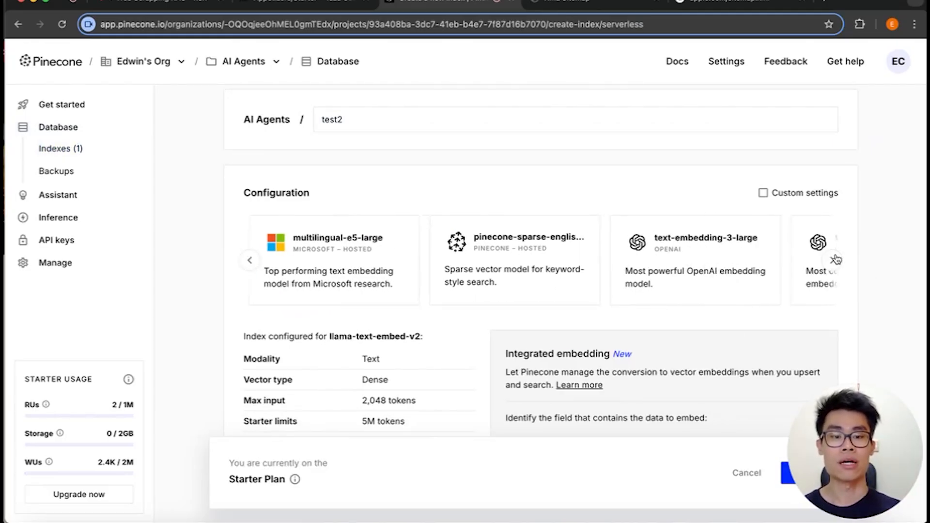
{"action": "left_click", "coordinate": [834, 261]}
{"action": "left_click", "coordinate": [528, 257]}
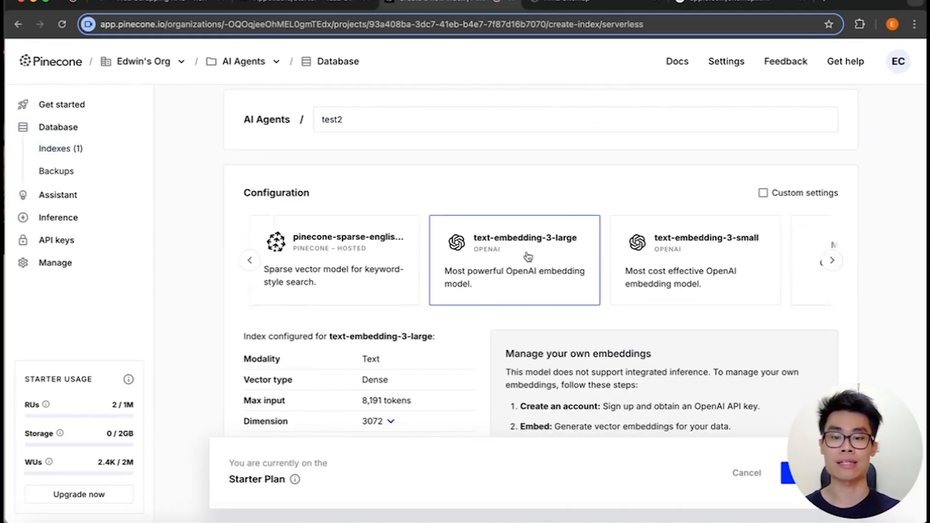
{"action": "scroll", "coordinate": [528, 257], "scroll_direction": "down", "scroll_amount": 1}
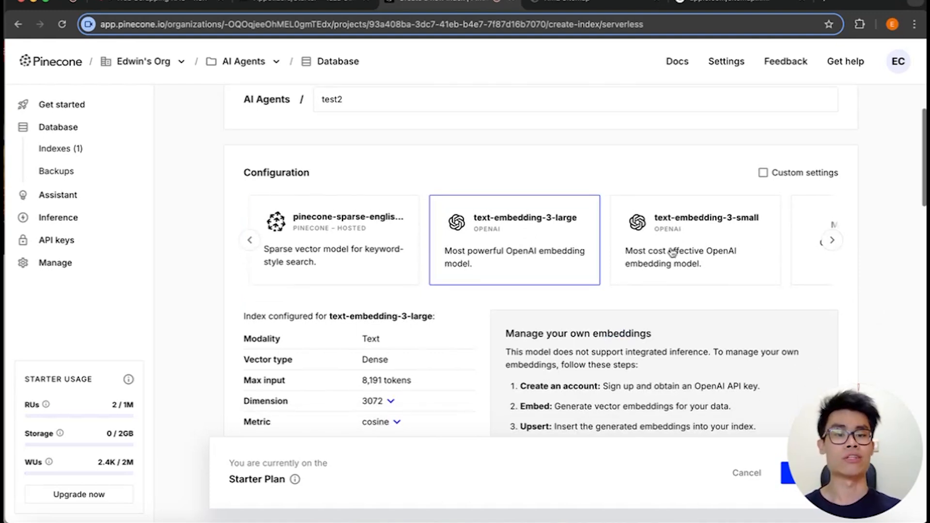
{"action": "left_click", "coordinate": [832, 243]}
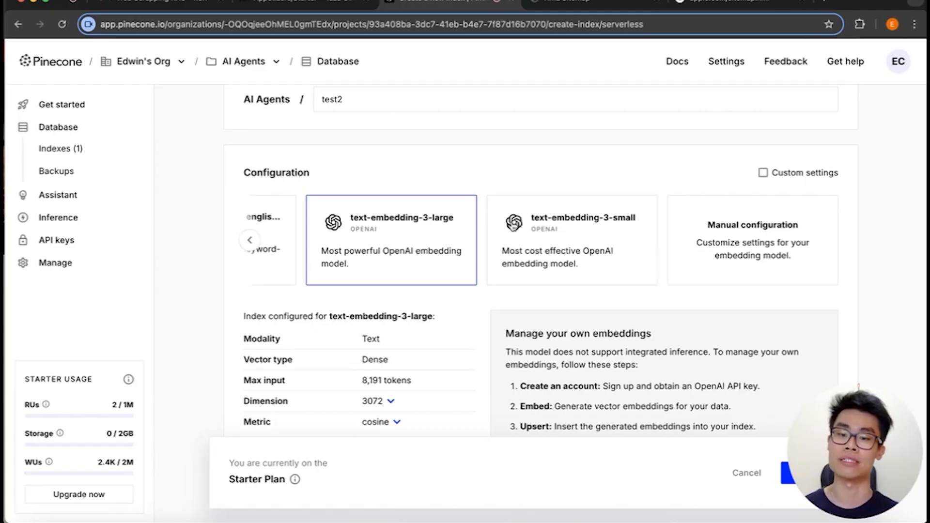
- Choose cosine as the similarity metric for the test2 index
{"action": "scroll", "coordinate": [381, 335], "scroll_direction": "down", "scroll_amount": 2}
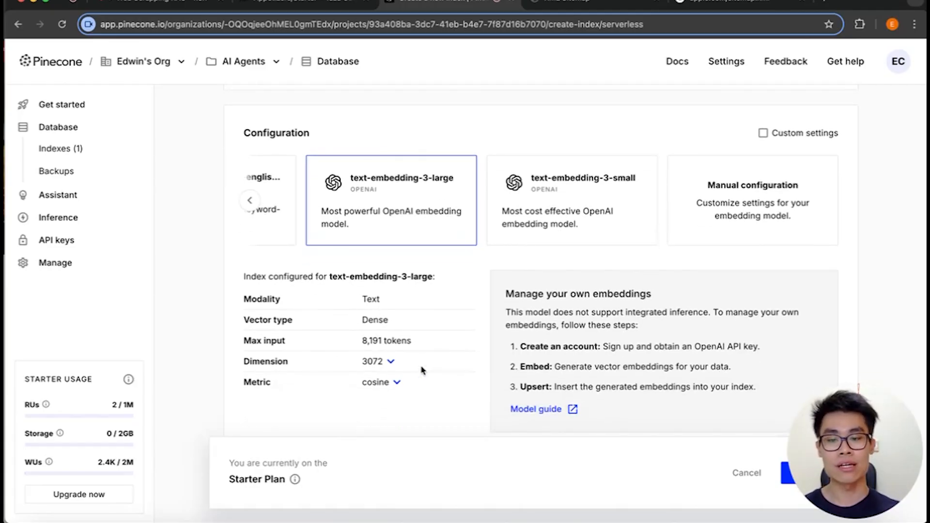
{"action": "left_click", "coordinate": [397, 384]}
{"action": "left_click", "coordinate": [382, 405]}
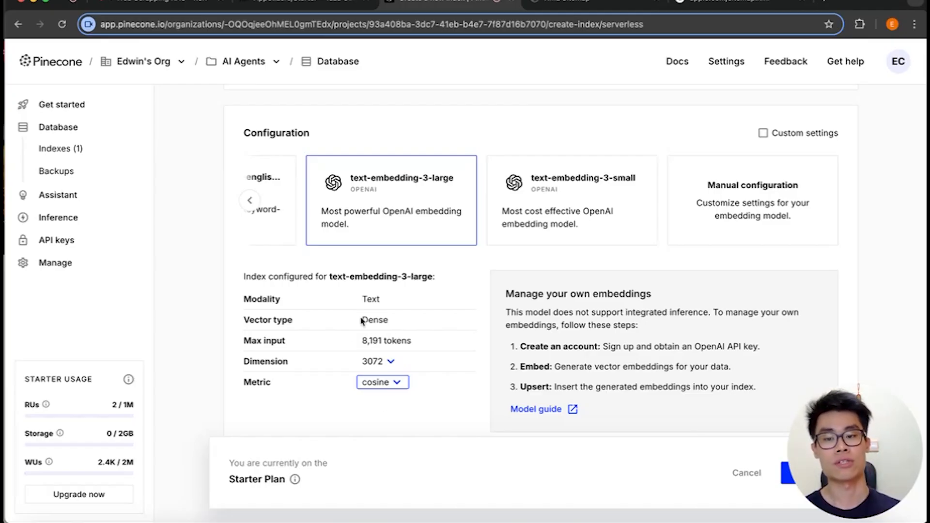
- Review the new index's capacity mode, cloud provider and region settings
{"action": "scroll", "coordinate": [361, 311], "scroll_direction": "down", "scroll_amount": 3}
{"action": "scroll", "coordinate": [398, 213], "scroll_direction": "up", "scroll_amount": 3}
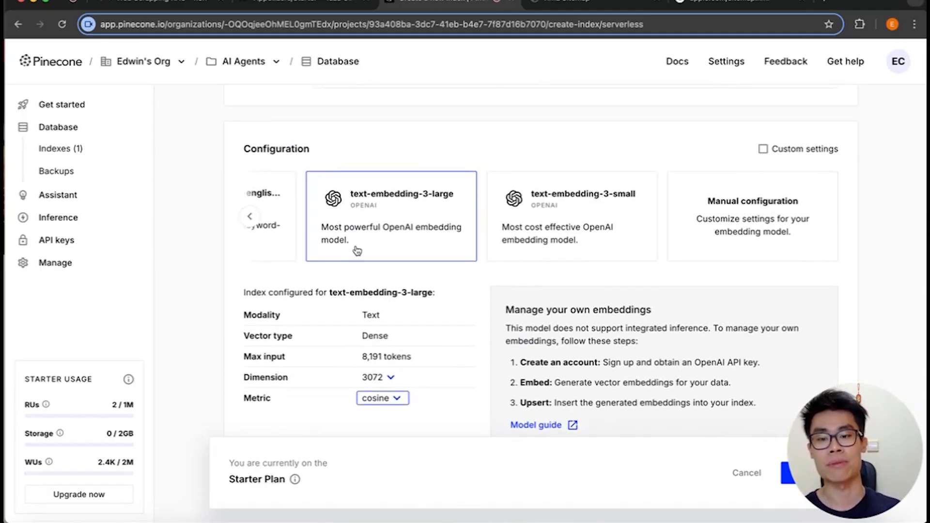
{"action": "scroll", "coordinate": [357, 249], "scroll_direction": "down", "scroll_amount": 10}
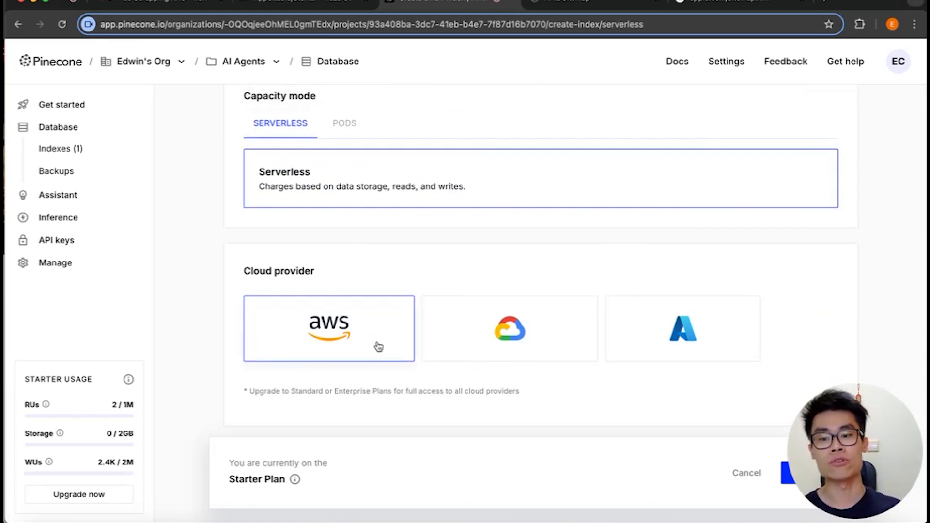
{"action": "scroll", "coordinate": [401, 339], "scroll_direction": "down", "scroll_amount": 5}
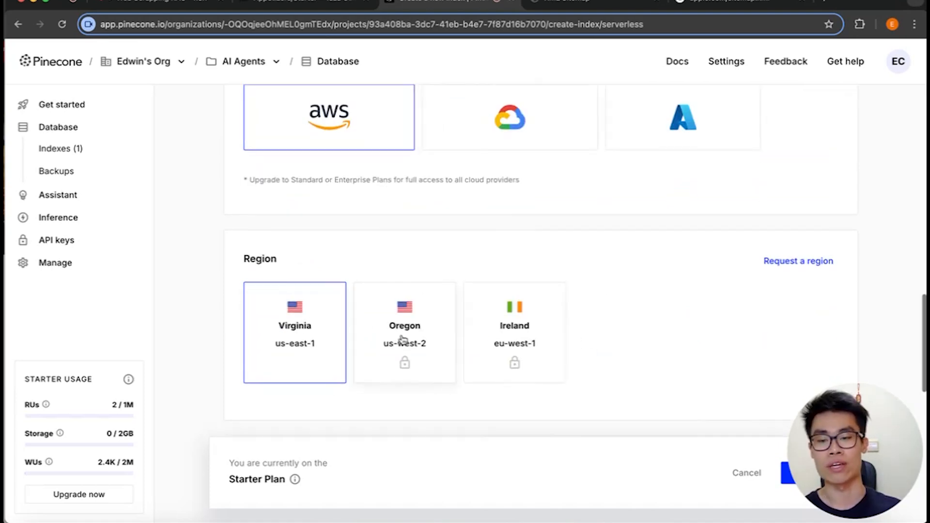
- Check the remaining region and deletion protection settings and create the test2 index on AWS in Virginia (us-east-1)
{"action": "scroll", "coordinate": [307, 354], "scroll_direction": "down", "scroll_amount": 3}
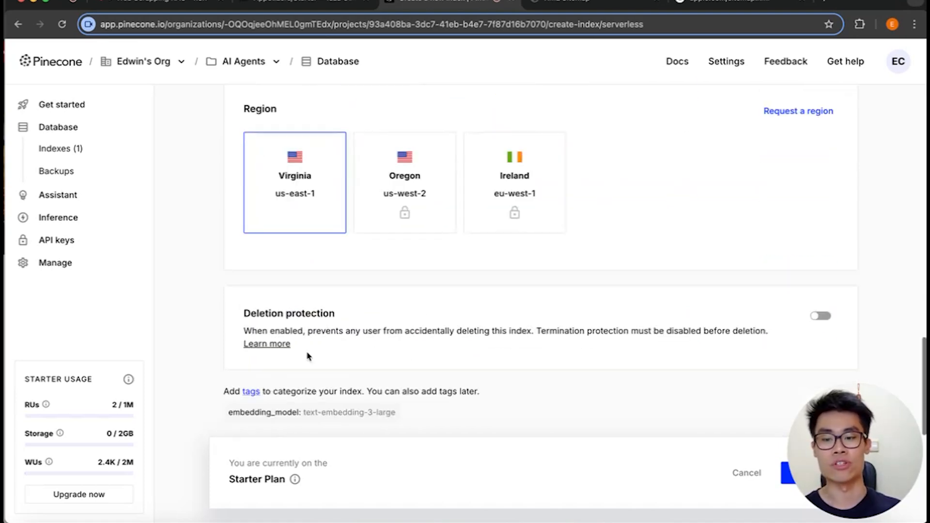
{"action": "scroll", "coordinate": [307, 191], "scroll_direction": "up", "scroll_amount": 2}
{"action": "scroll", "coordinate": [364, 258], "scroll_direction": "down", "scroll_amount": 2}
{"action": "left_click_drag", "start_coordinate": [894, 461], "coordinate": [894, 263]}
{"action": "left_click", "coordinate": [833, 477]}
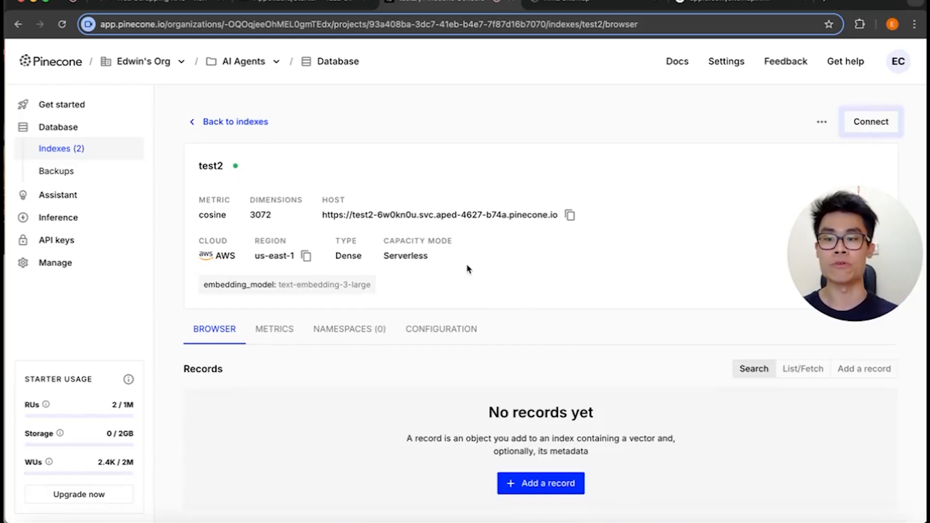
- Switch to the n8n workflow and set the Pinecone Vector Store node to insert documents into the test2 index
{"action": "left_click", "coordinate": [173, 3]}
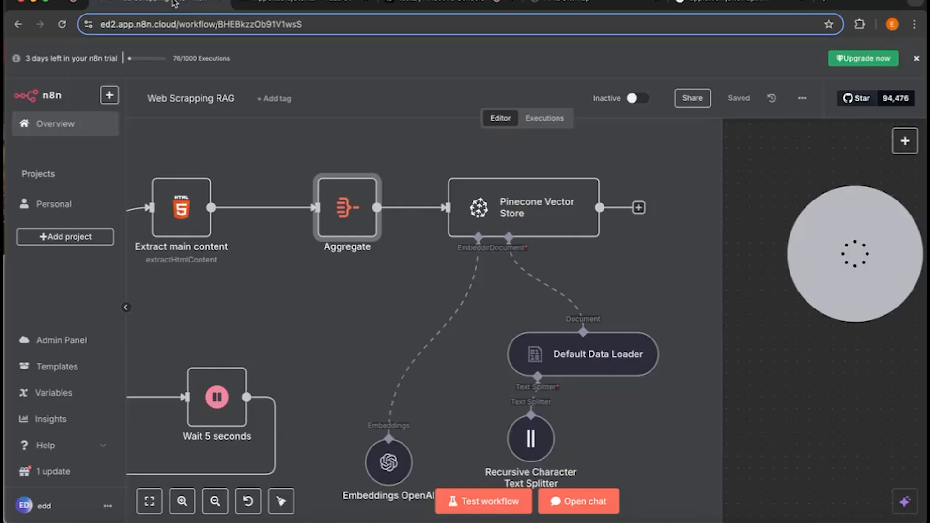
{"action": "double_click", "coordinate": [537, 213]}
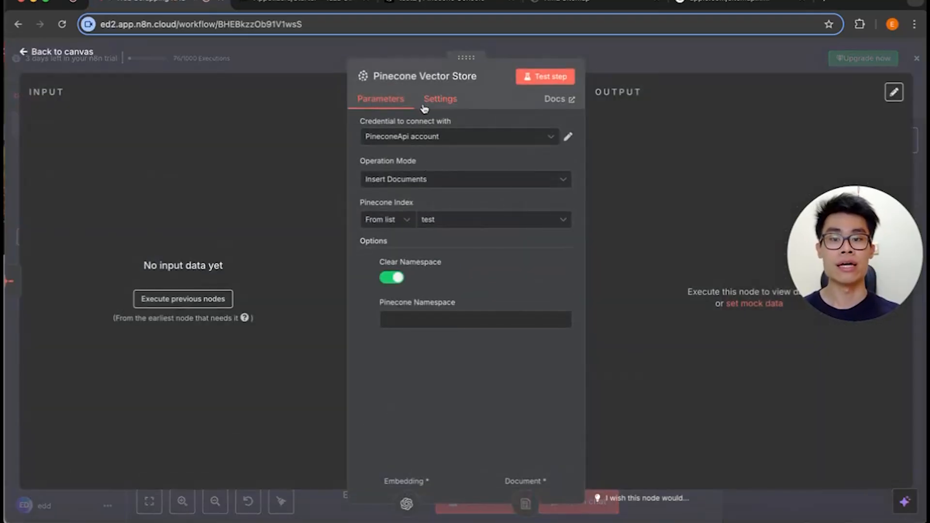
{"action": "left_click", "coordinate": [436, 179]}
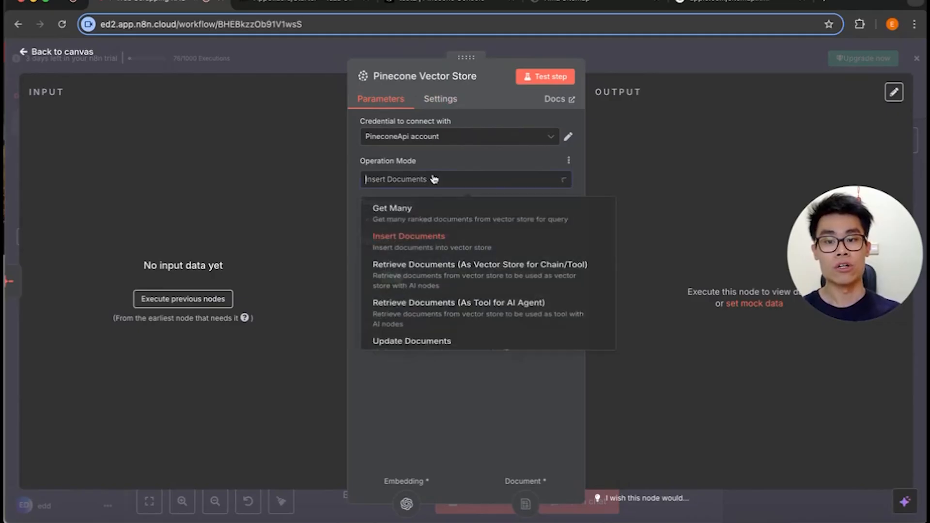
{"action": "left_click", "coordinate": [439, 255]}
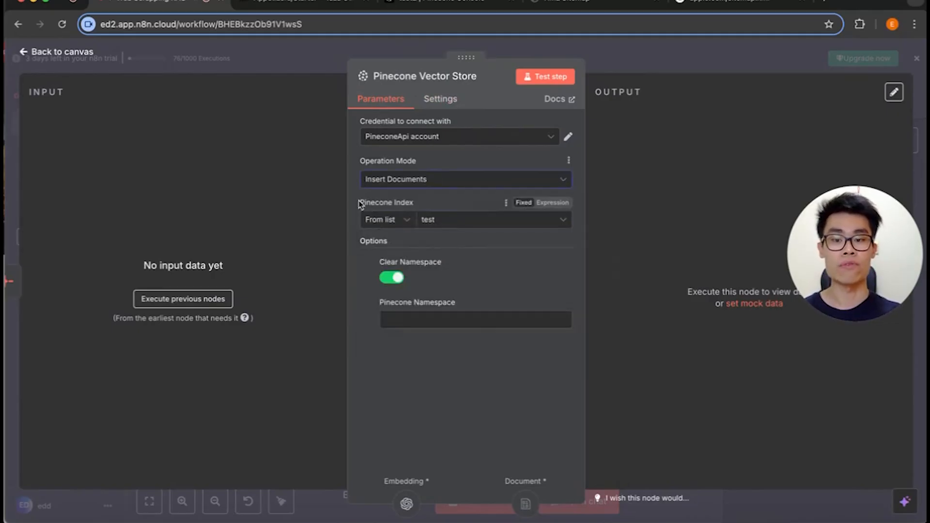
{"action": "left_click", "coordinate": [438, 224]}
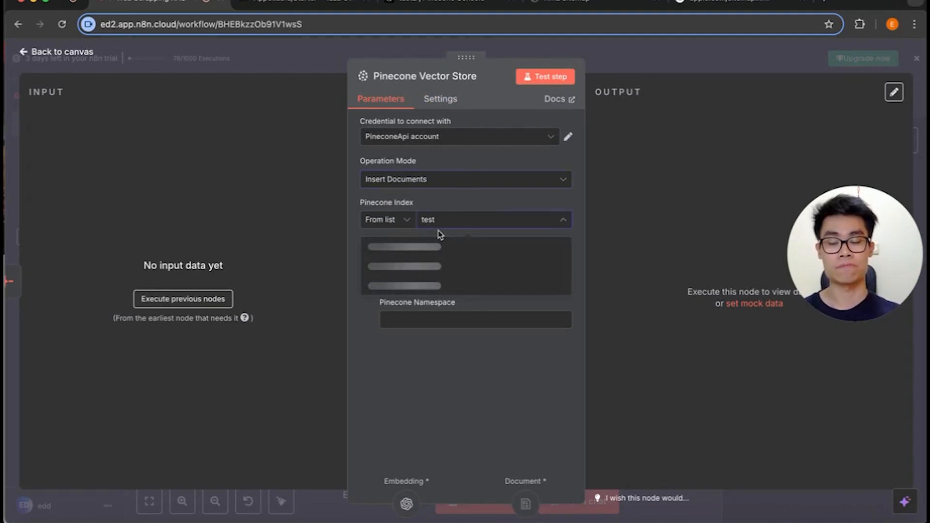
{"action": "left_click", "coordinate": [380, 267]}
- Compare the index name in Pinecone with the one selected in the n8n vector store node, and close the node
{"action": "left_click", "coordinate": [412, 2]}
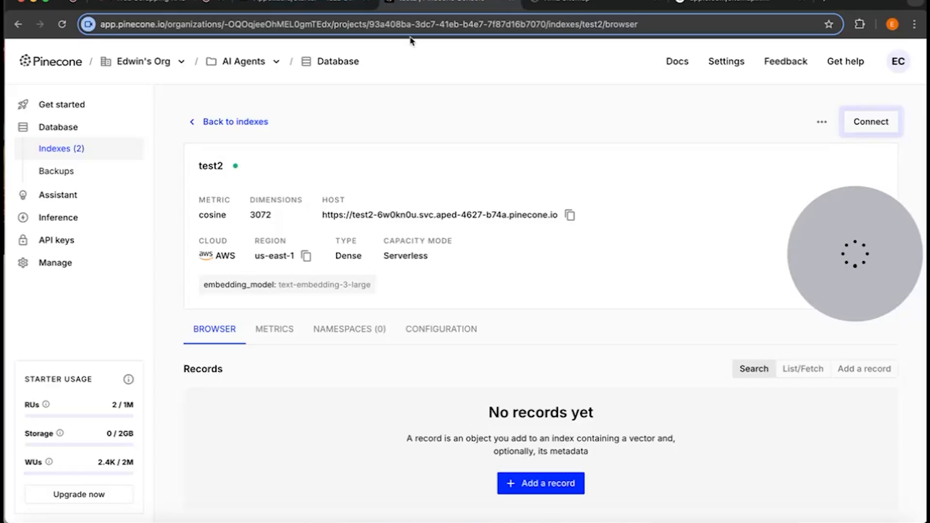
{"action": "left_click_drag", "start_coordinate": [203, 167], "coordinate": [237, 169]}
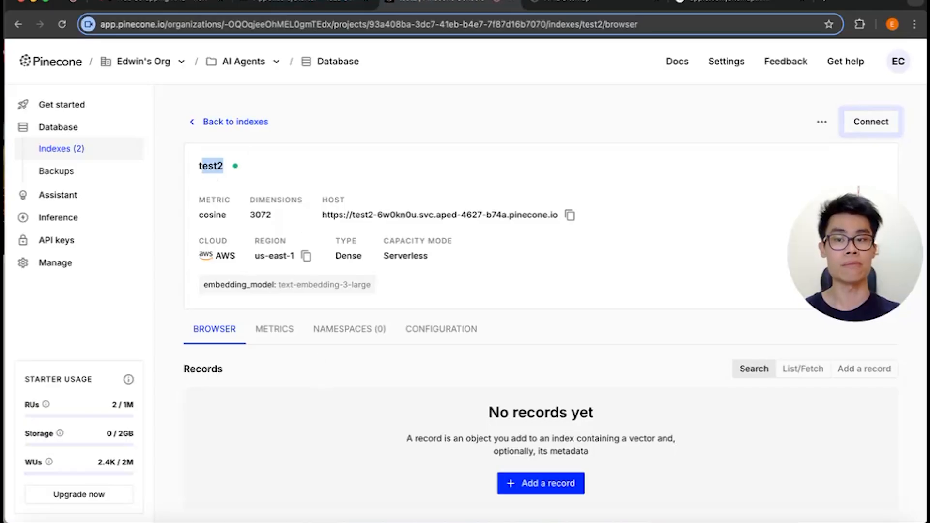
{"action": "left_click", "coordinate": [168, 4]}
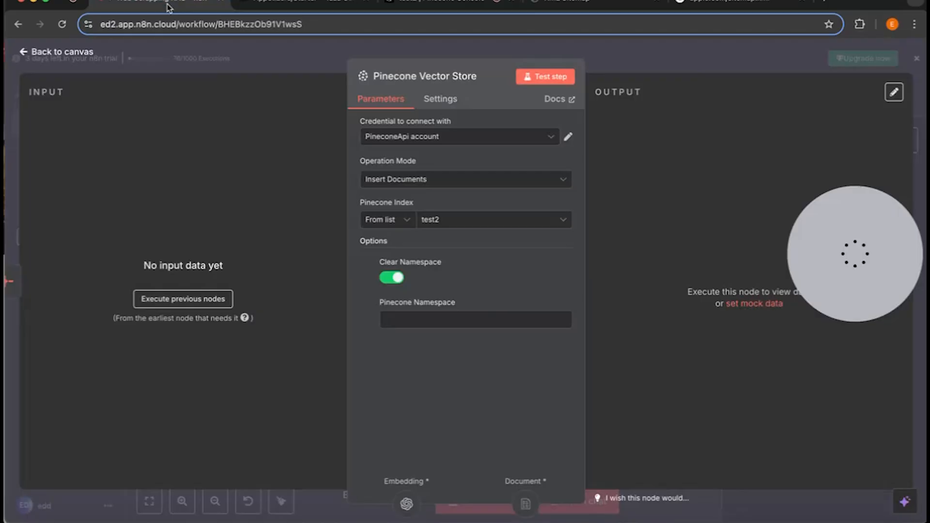
{"action": "left_click", "coordinate": [656, 75]}
- Move the Embeddings OpenAI node up, closer to the Pinecone Vector Store node
{"action": "scroll", "coordinate": [676, 381], "scroll_direction": "down", "scroll_amount": 3}
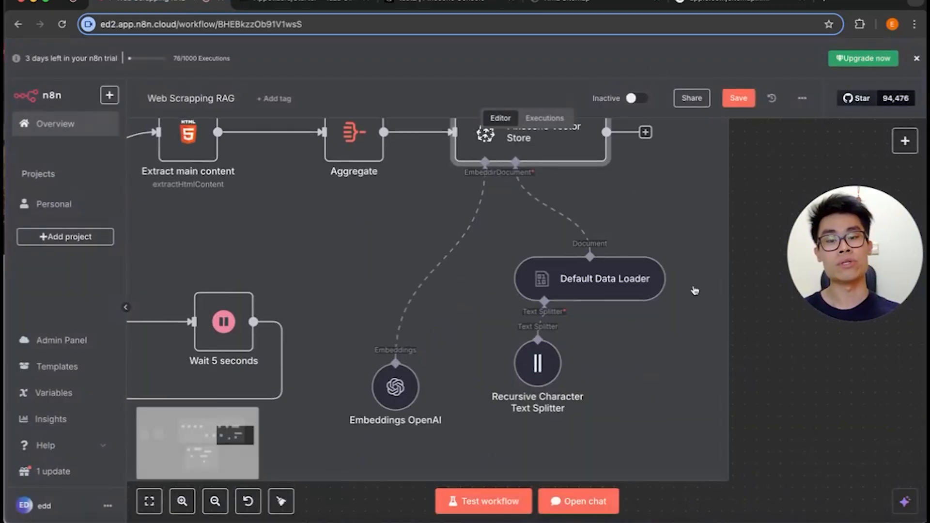
{"action": "double_click", "coordinate": [394, 387]}
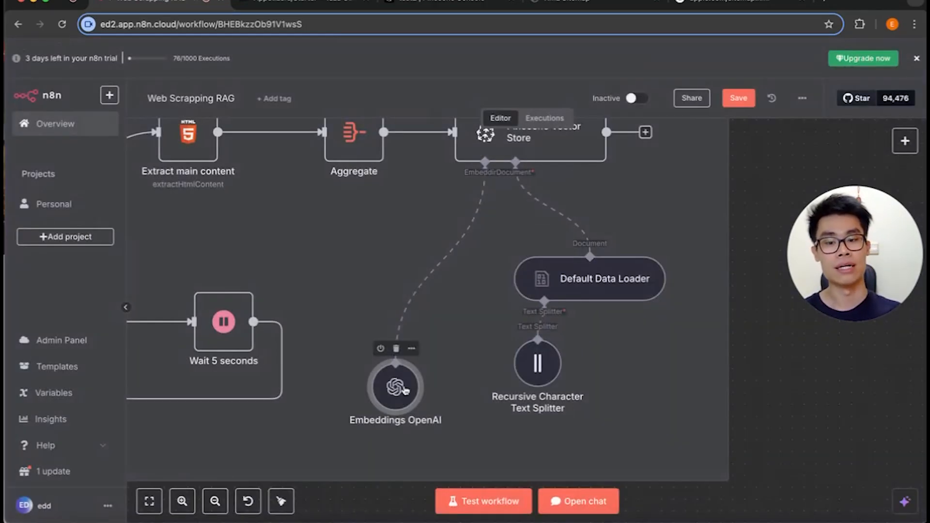
{"action": "left_click_drag", "start_coordinate": [400, 381], "coordinate": [381, 311]}
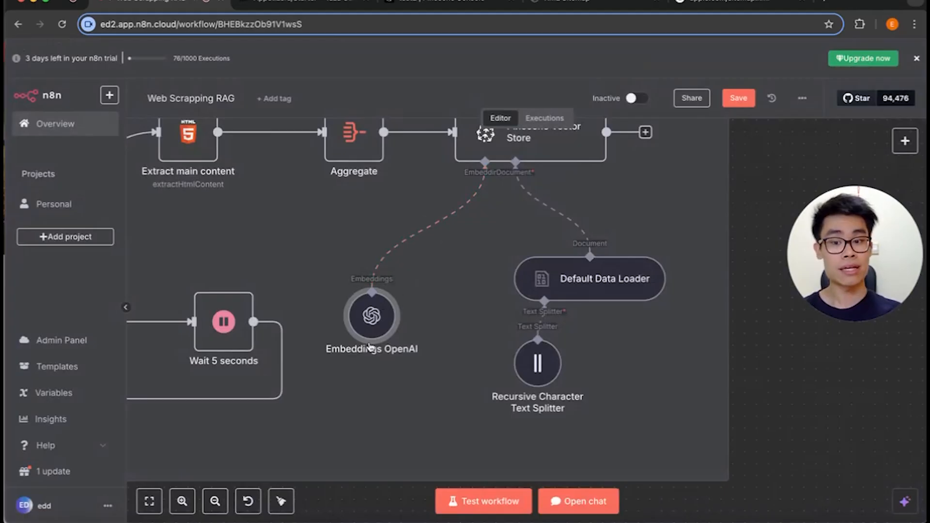
{"action": "scroll", "coordinate": [393, 377], "scroll_direction": "up", "scroll_amount": 2}
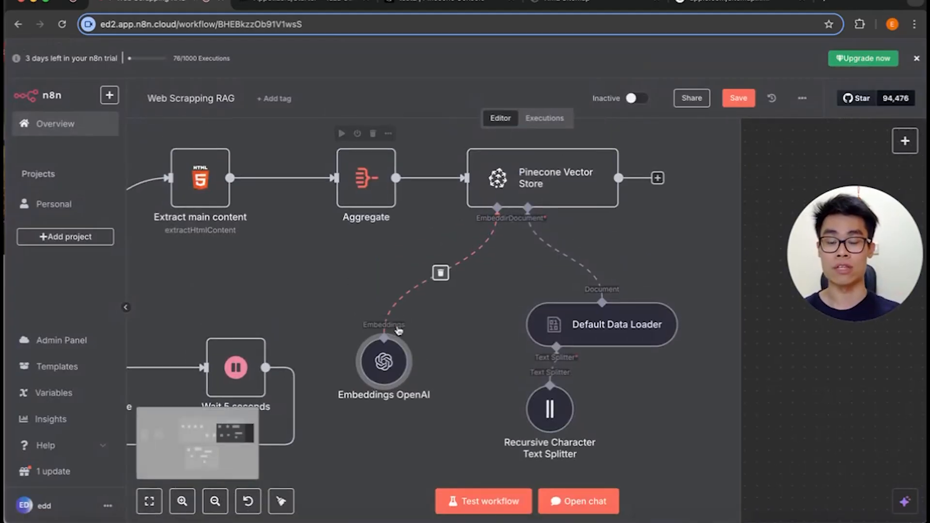
{"action": "scroll", "coordinate": [405, 363], "scroll_direction": "down", "scroll_amount": 2}
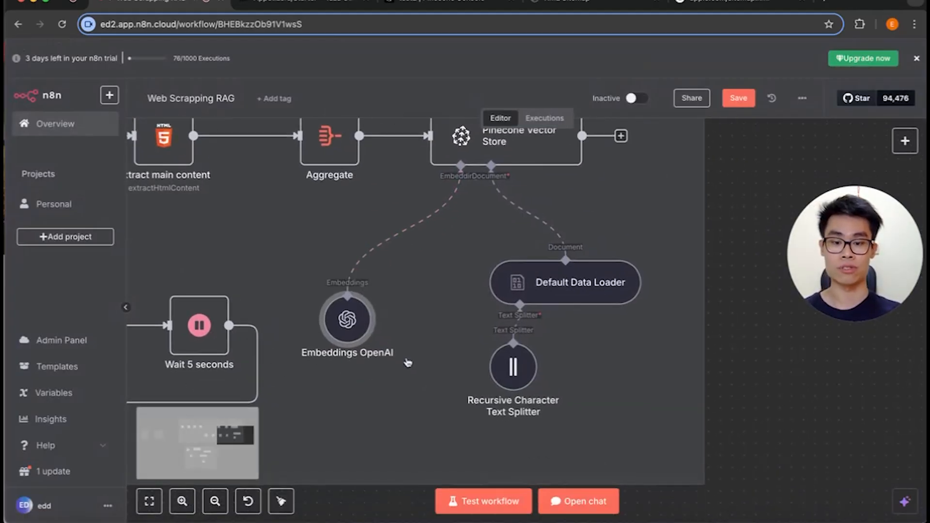
- Review the Default Data Loader and Recursive Character Text Splitter settings, and shift the splitter node slightly left on the canvas
{"action": "double_click", "coordinate": [585, 286]}
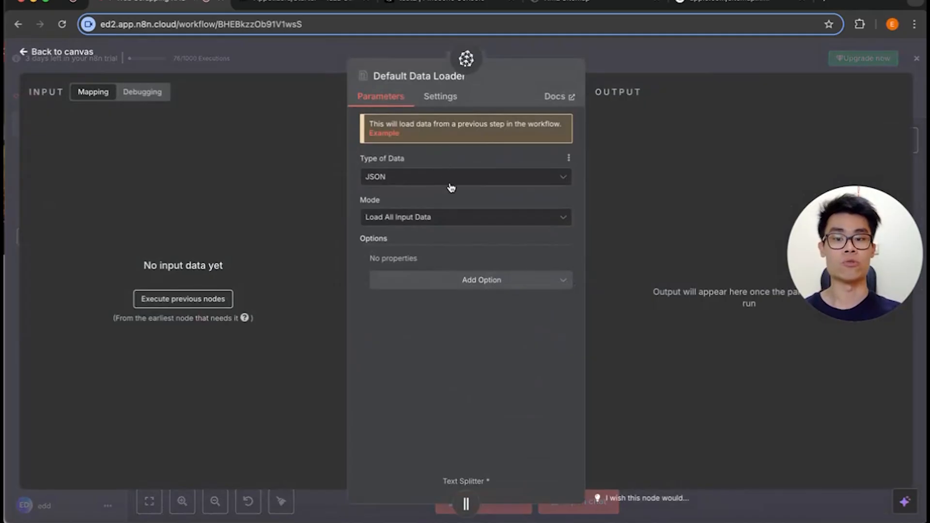
{"action": "left_click", "coordinate": [630, 53]}
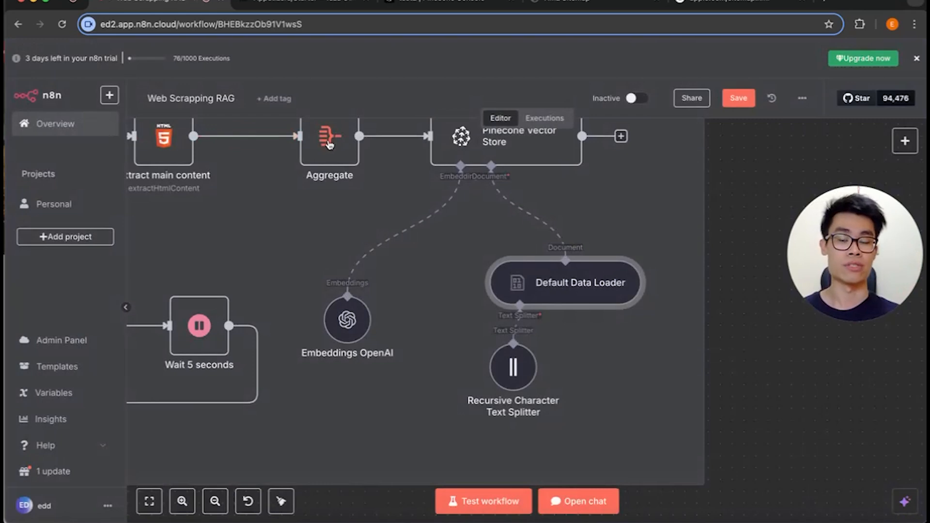
{"action": "left_click_drag", "start_coordinate": [507, 373], "coordinate": [483, 385]}
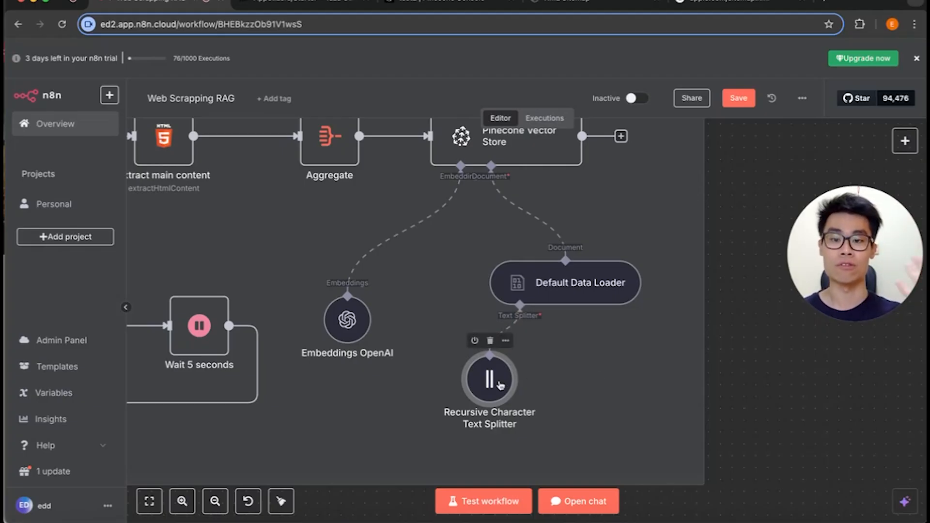
{"action": "scroll", "coordinate": [501, 385], "scroll_direction": "up", "scroll_amount": 2}
{"action": "scroll", "coordinate": [494, 378], "scroll_direction": "down", "scroll_amount": 3}
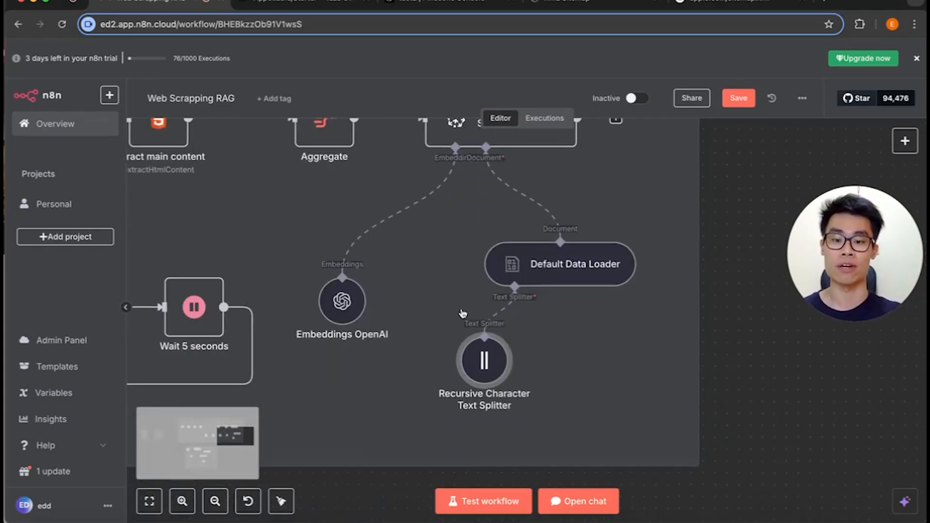
{"action": "double_click", "coordinate": [483, 367]}
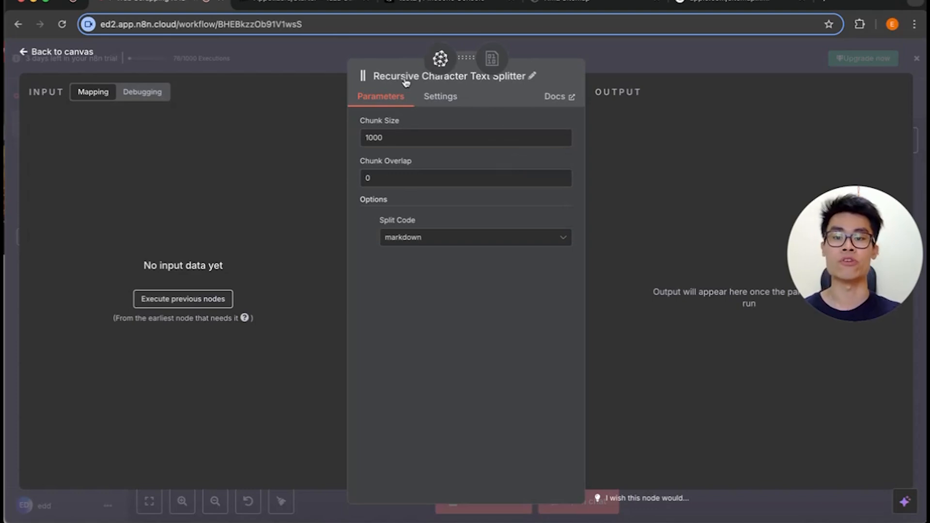
{"action": "left_click", "coordinate": [612, 66]}
{"action": "left_click_drag", "start_coordinate": [478, 357], "coordinate": [465, 358]}
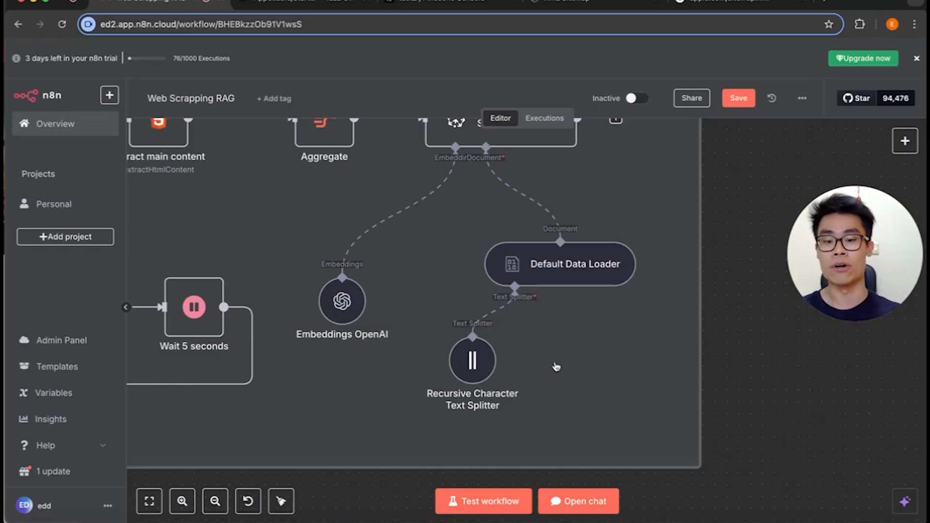
- Look over the workflow from the vector store nodes back to the sitemap nodes and save it
{"action": "scroll", "coordinate": [630, 360], "scroll_direction": "down", "scroll_amount": 5}
{"action": "scroll", "coordinate": [630, 360], "scroll_direction": "up", "scroll_amount": 5}
{"action": "scroll", "coordinate": [631, 360], "scroll_direction": "left", "scroll_amount": 3}
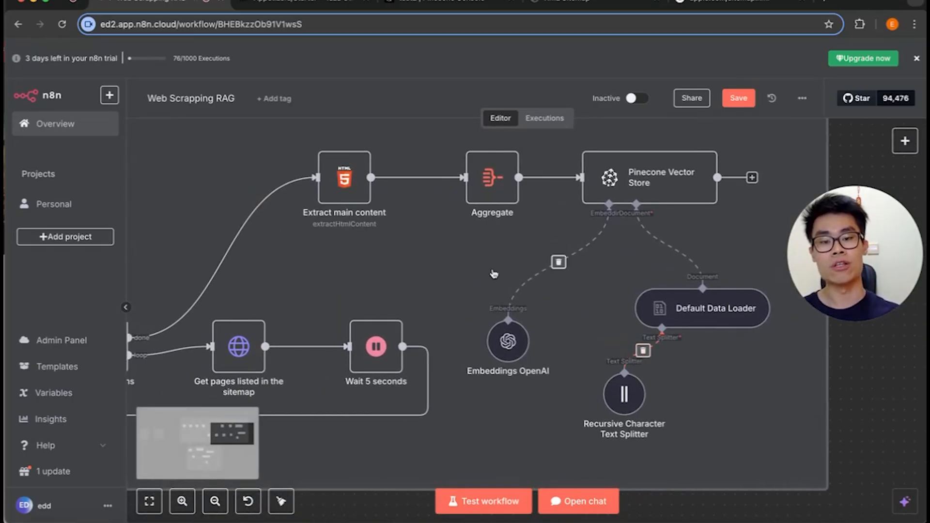
{"action": "scroll", "coordinate": [403, 305], "scroll_direction": "left", "scroll_amount": 2}
{"action": "scroll", "coordinate": [394, 318], "scroll_direction": "down", "scroll_amount": 2}
{"action": "scroll", "coordinate": [506, 262], "scroll_direction": "down", "scroll_amount": 2}
{"action": "scroll", "coordinate": [506, 261], "scroll_direction": "left", "scroll_amount": 2}
{"action": "scroll", "coordinate": [507, 262], "scroll_direction": "up", "scroll_amount": 3}
{"action": "scroll", "coordinate": [506, 262], "scroll_direction": "left", "scroll_amount": 3}
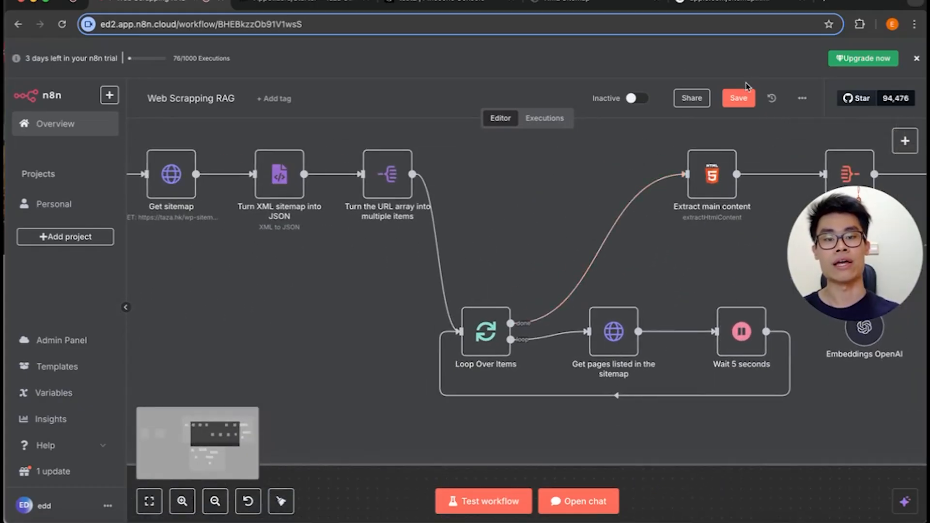
{"action": "left_click", "coordinate": [739, 97]}
- Try to test the whole workflow and follow the execution through the page-fetching loop
{"action": "scroll", "coordinate": [589, 204], "scroll_direction": "right", "scroll_amount": 3}
{"action": "scroll", "coordinate": [590, 204], "scroll_direction": "left", "scroll_amount": 5}
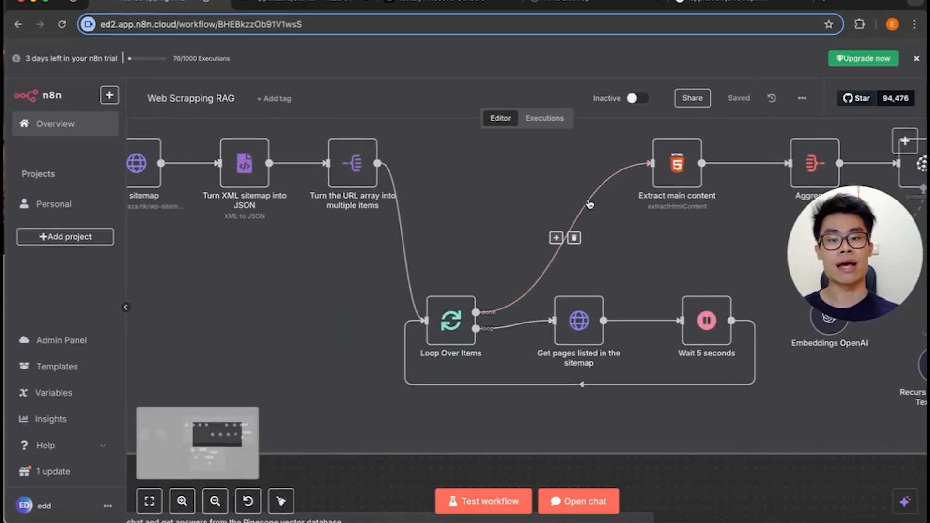
{"action": "scroll", "coordinate": [590, 204], "scroll_direction": "up", "scroll_amount": 1}
{"action": "scroll", "coordinate": [590, 204], "scroll_direction": "right", "scroll_amount": 4}
{"action": "scroll", "coordinate": [589, 203], "scroll_direction": "down", "scroll_amount": 1}
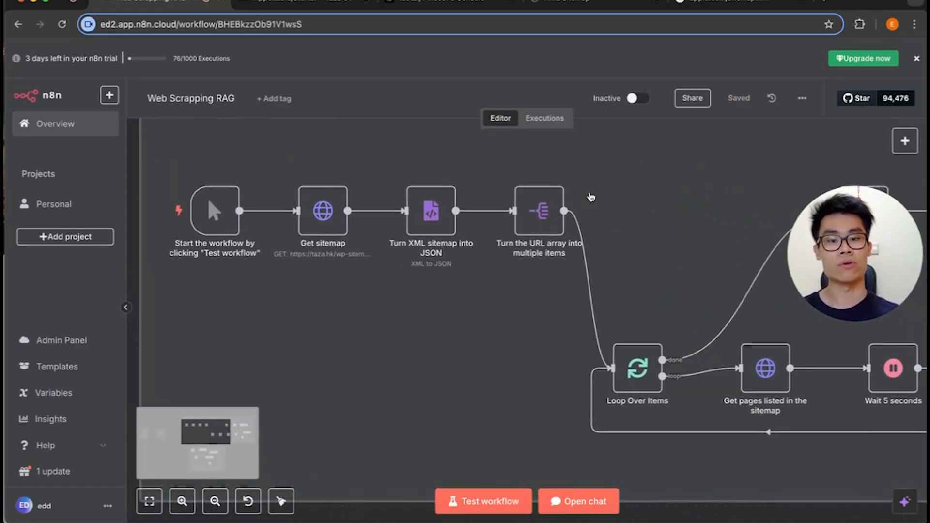
{"action": "left_click", "coordinate": [498, 503]}
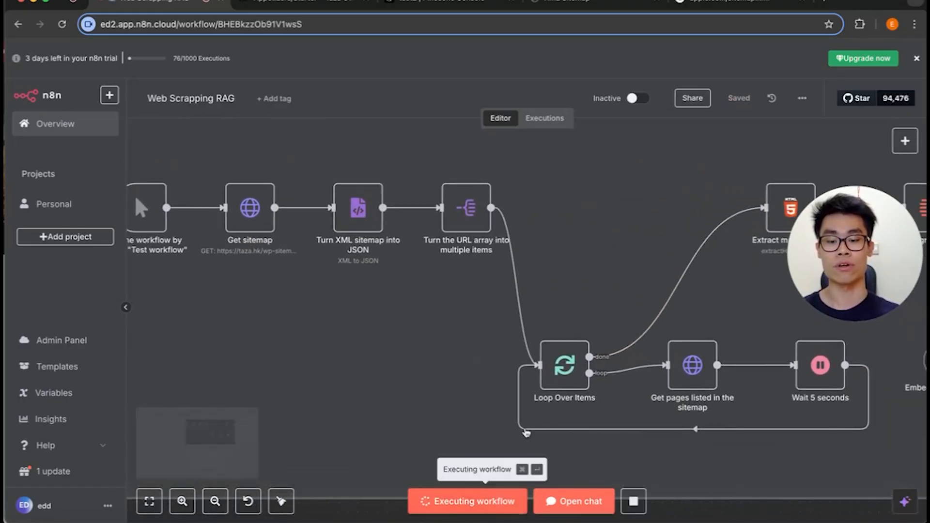
{"action": "scroll", "coordinate": [593, 320], "scroll_direction": "left", "scroll_amount": 3}
{"action": "scroll", "coordinate": [592, 320], "scroll_direction": "right", "scroll_amount": 3}
{"action": "scroll", "coordinate": [592, 320], "scroll_direction": "right", "scroll_amount": 4}
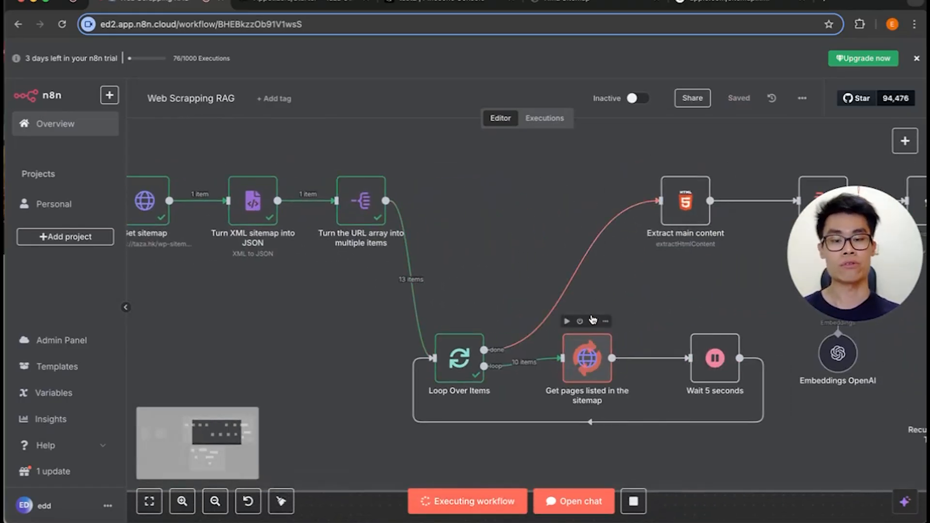
{"action": "scroll", "coordinate": [585, 285], "scroll_direction": "right", "scroll_amount": 4}
{"action": "scroll", "coordinate": [585, 285], "scroll_direction": "right", "scroll_amount": 1}
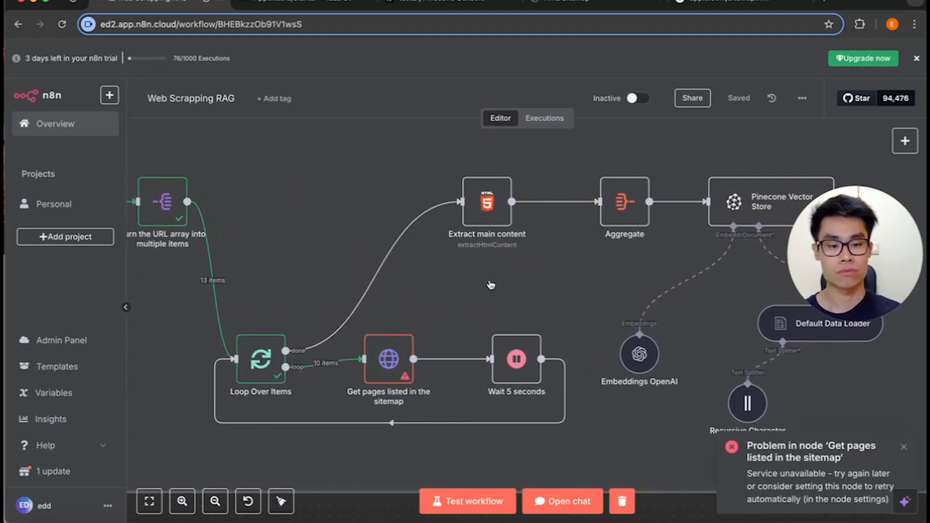
- Examine the error output and URL expression of the Get pages listed in the sitemap node, and close the node
{"action": "double_click", "coordinate": [391, 361]}
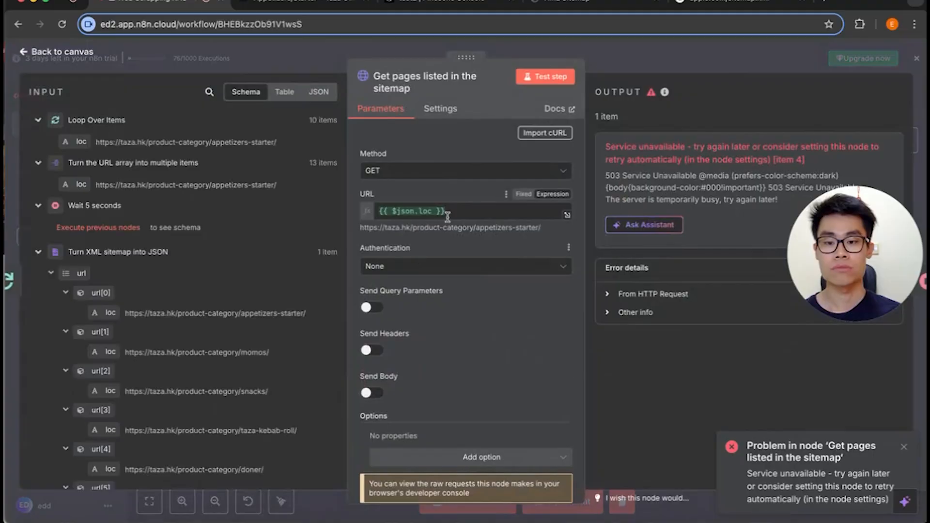
{"action": "left_click", "coordinate": [473, 215]}
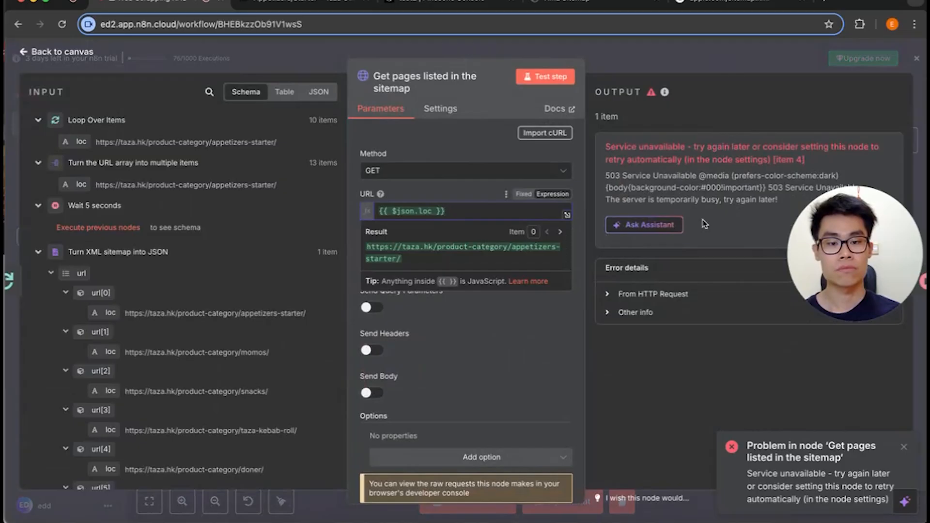
{"action": "left_click_drag", "start_coordinate": [632, 187], "coordinate": [666, 192]}
{"action": "left_click", "coordinate": [665, 192]}
{"action": "left_click", "coordinate": [491, 214]}
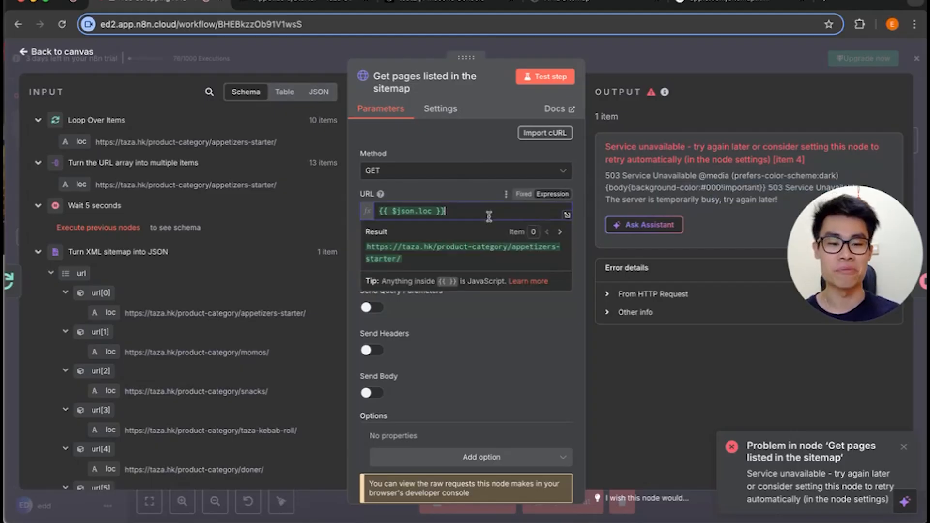
{"action": "key", "text": "Escape"}
- Run the workflow test again and follow the execution past the Get pages listed in the sitemap node
{"action": "scroll", "coordinate": [495, 196], "scroll_direction": "left", "scroll_amount": 6}
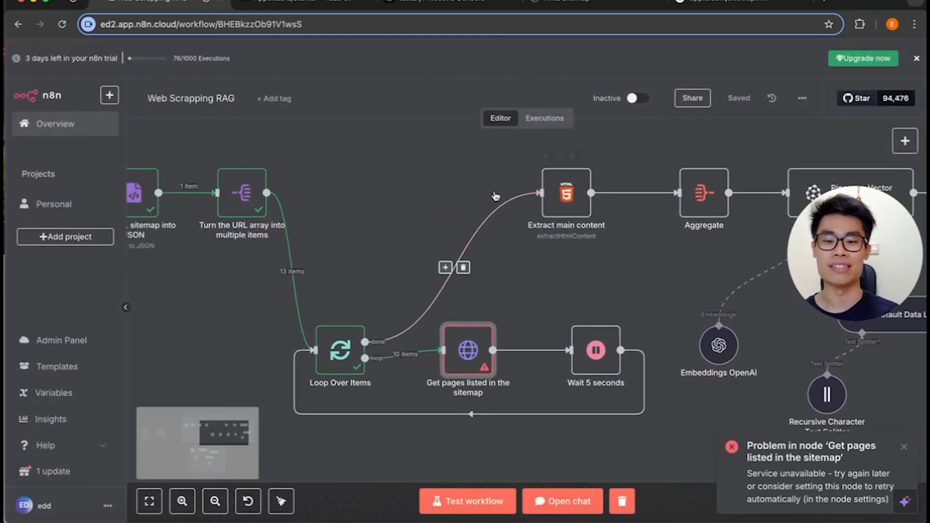
{"action": "scroll", "coordinate": [496, 197], "scroll_direction": "left", "scroll_amount": 4}
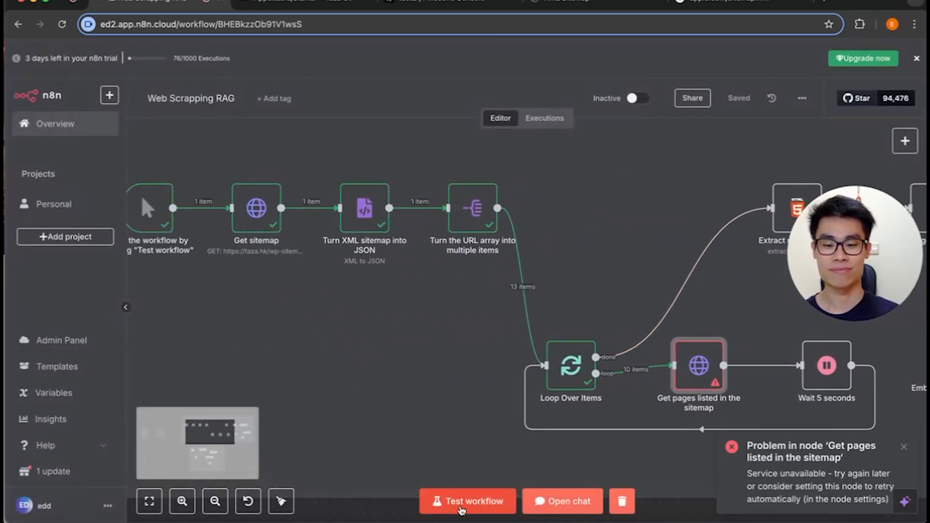
{"action": "left_click", "coordinate": [461, 509]}
{"action": "scroll", "coordinate": [623, 206], "scroll_direction": "right", "scroll_amount": 3}
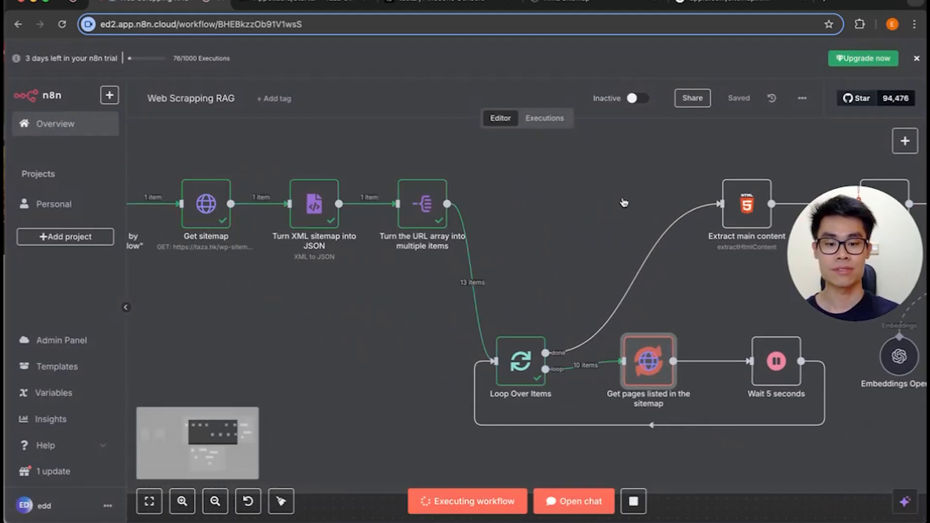
{"action": "scroll", "coordinate": [624, 203], "scroll_direction": "right", "scroll_amount": 1}
{"action": "scroll", "coordinate": [737, 156], "scroll_direction": "right", "scroll_amount": 10}
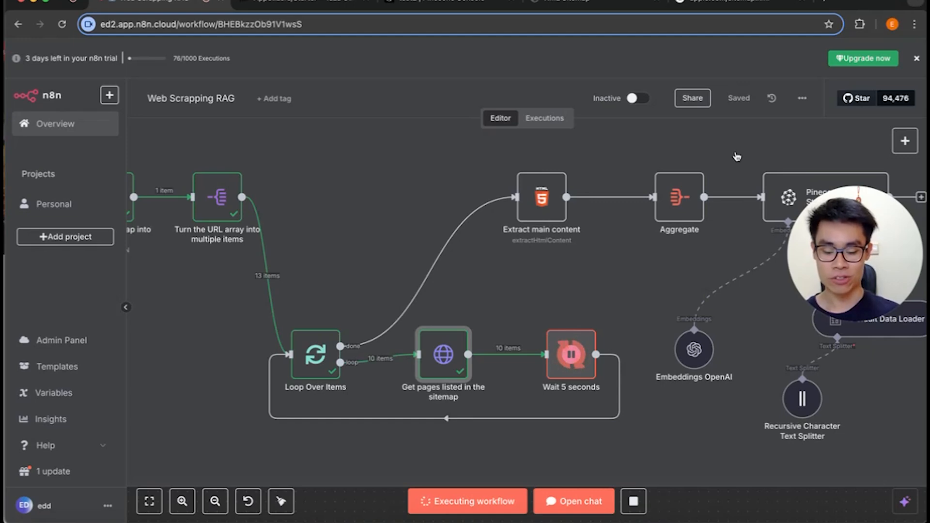
- Follow the workflow execution through the Extract main content, Aggregate and Pinecone Vector Store nodes until it finishes
{"action": "mouse_move", "coordinate": [556, 368]}
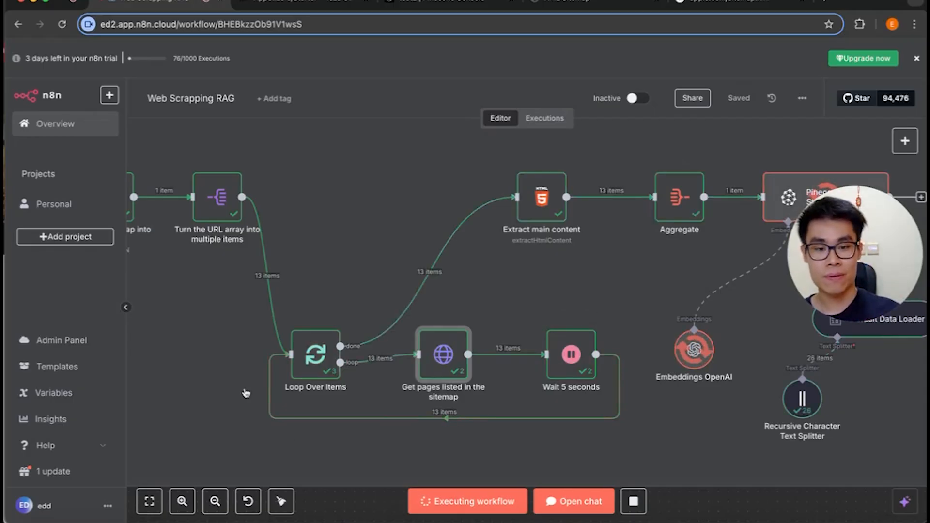
{"action": "scroll", "coordinate": [246, 393], "scroll_direction": "down", "scroll_amount": 2}
{"action": "scroll", "coordinate": [246, 393], "scroll_direction": "right", "scroll_amount": 1}
{"action": "scroll", "coordinate": [671, 319], "scroll_direction": "up", "scroll_amount": 4}
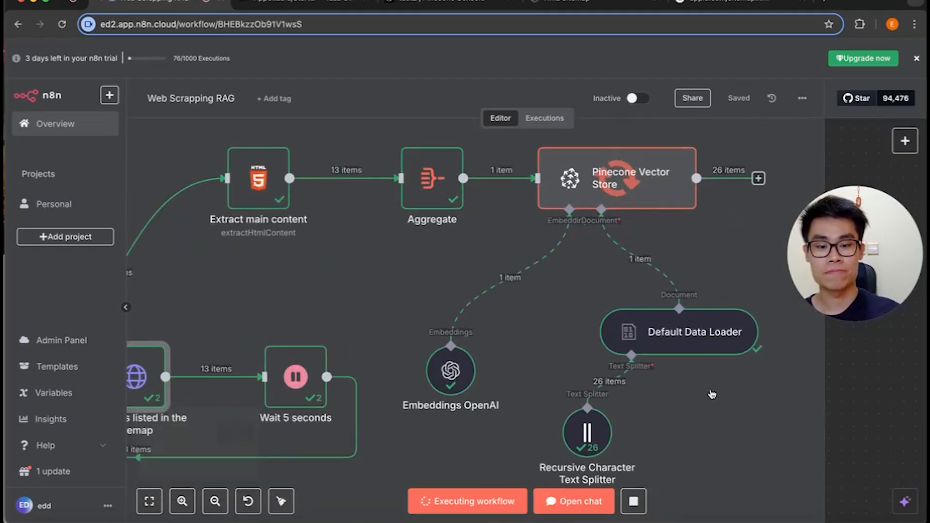
{"action": "scroll", "coordinate": [712, 395], "scroll_direction": "down", "scroll_amount": 2}
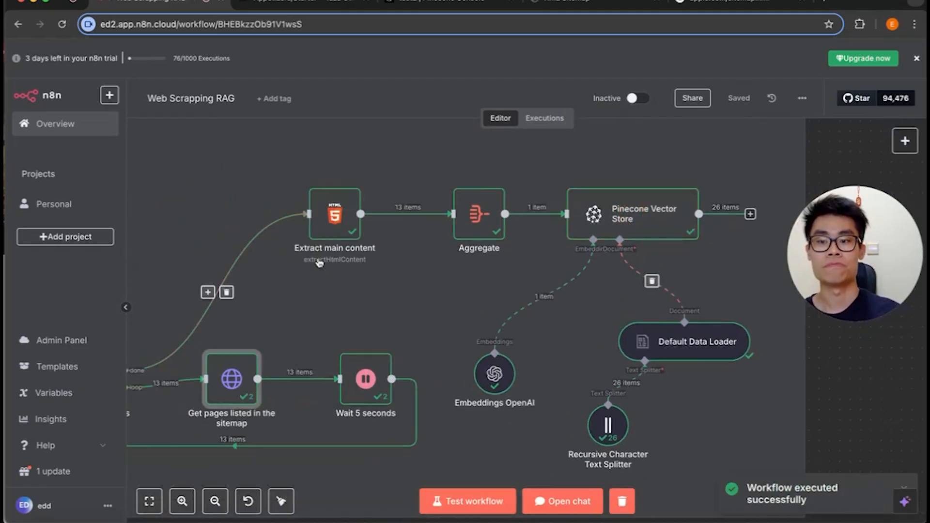
{"action": "scroll", "coordinate": [602, 267], "scroll_direction": "left", "scroll_amount": 3}
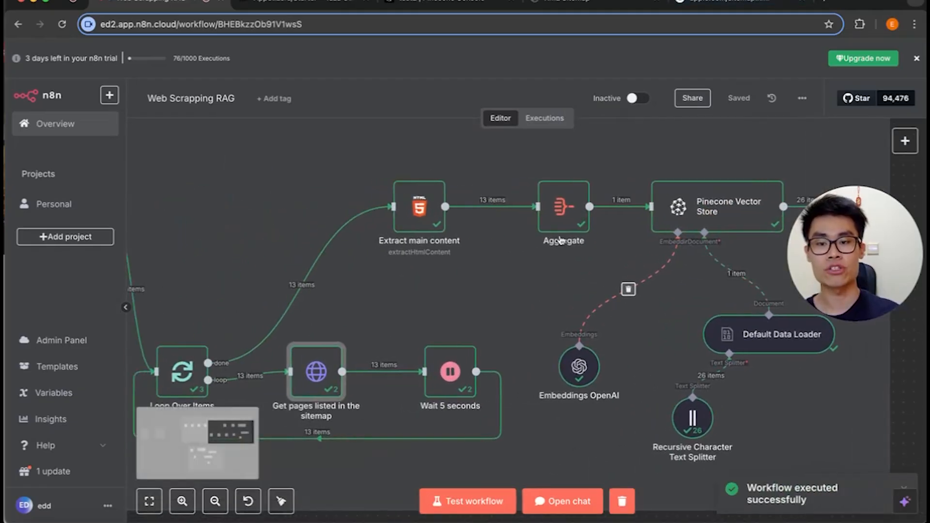
- Switch to the Pinecone console and examine the stored records of the test2 index, including the first record's full text
{"action": "left_click", "coordinate": [451, 6]}
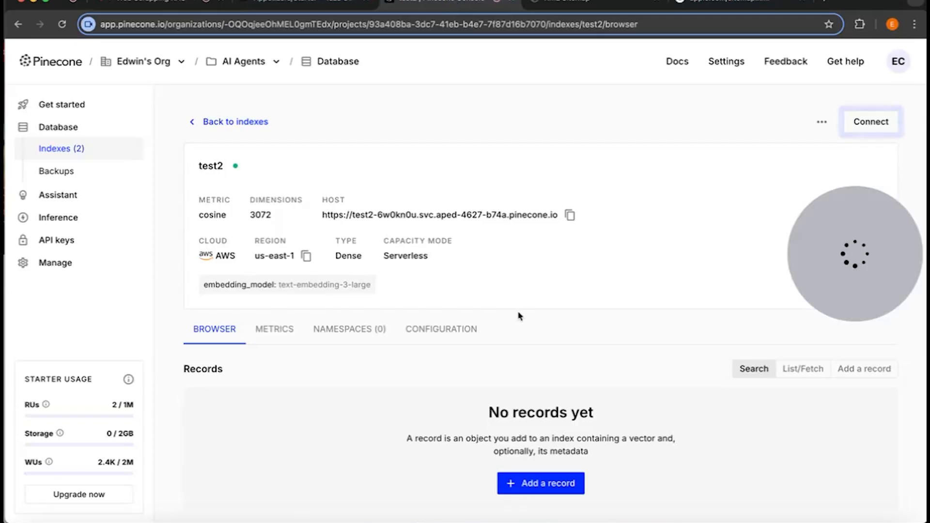
{"action": "scroll", "coordinate": [501, 401], "scroll_direction": "down", "scroll_amount": 2}
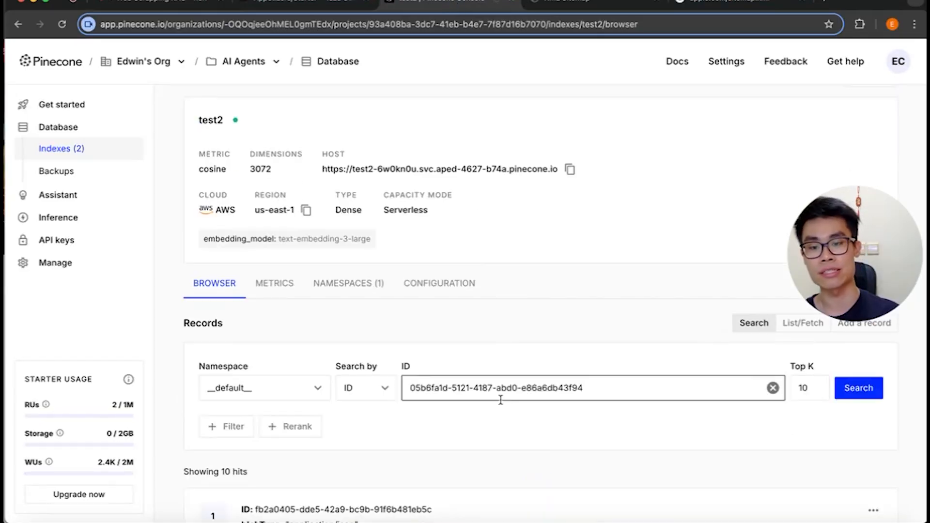
{"action": "scroll", "coordinate": [326, 377], "scroll_direction": "down", "scroll_amount": 6}
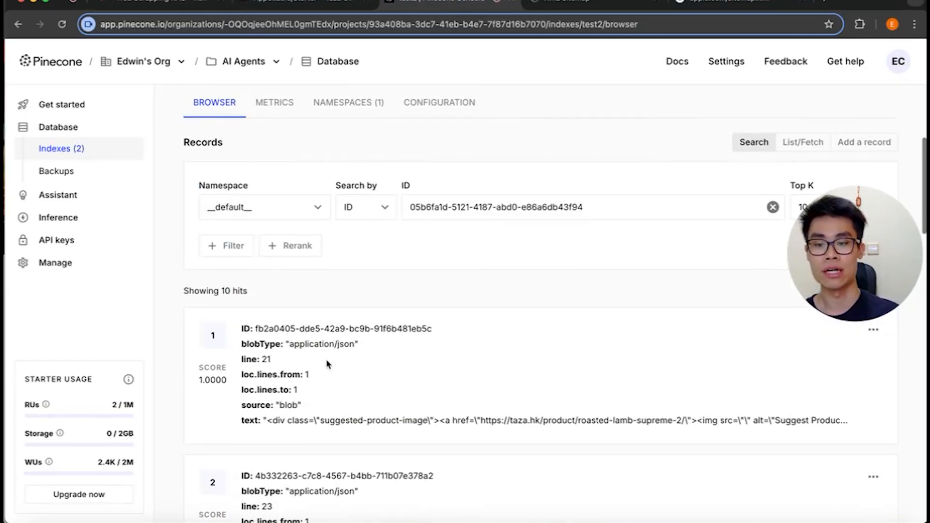
{"action": "scroll", "coordinate": [317, 416], "scroll_direction": "down", "scroll_amount": 14}
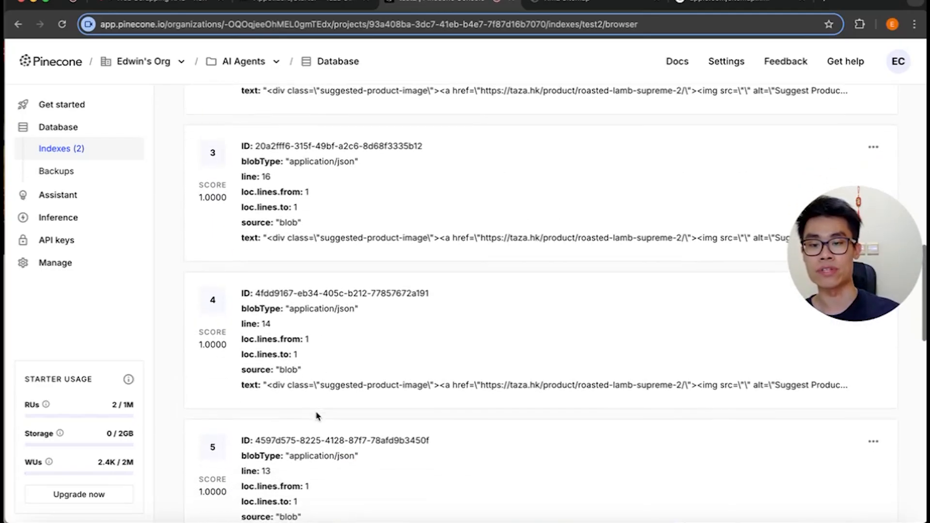
{"action": "scroll", "coordinate": [318, 416], "scroll_direction": "down", "scroll_amount": 10}
{"action": "scroll", "coordinate": [445, 233], "scroll_direction": "up", "scroll_amount": 2}
{"action": "scroll", "coordinate": [445, 233], "scroll_direction": "up", "scroll_amount": 20}
{"action": "scroll", "coordinate": [443, 232], "scroll_direction": "down", "scroll_amount": 4}
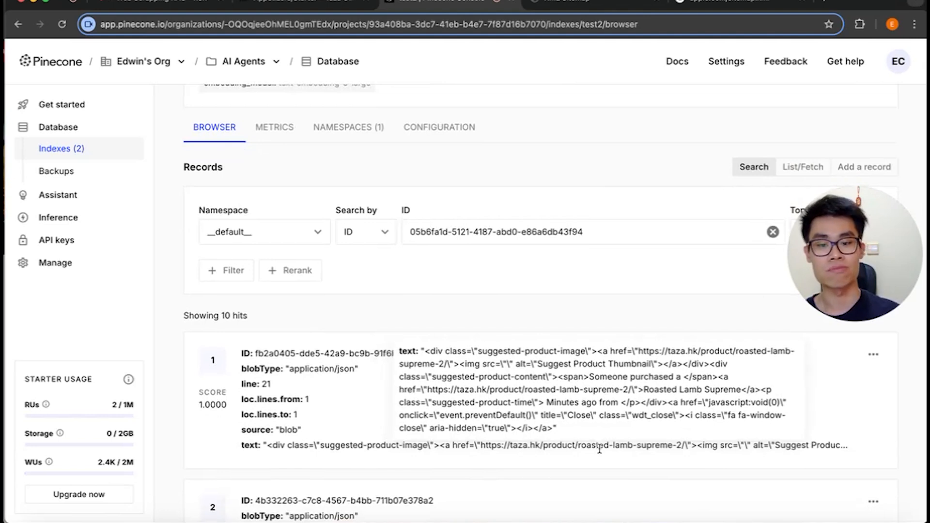
{"action": "scroll", "coordinate": [350, 423], "scroll_direction": "up", "scroll_amount": 1}
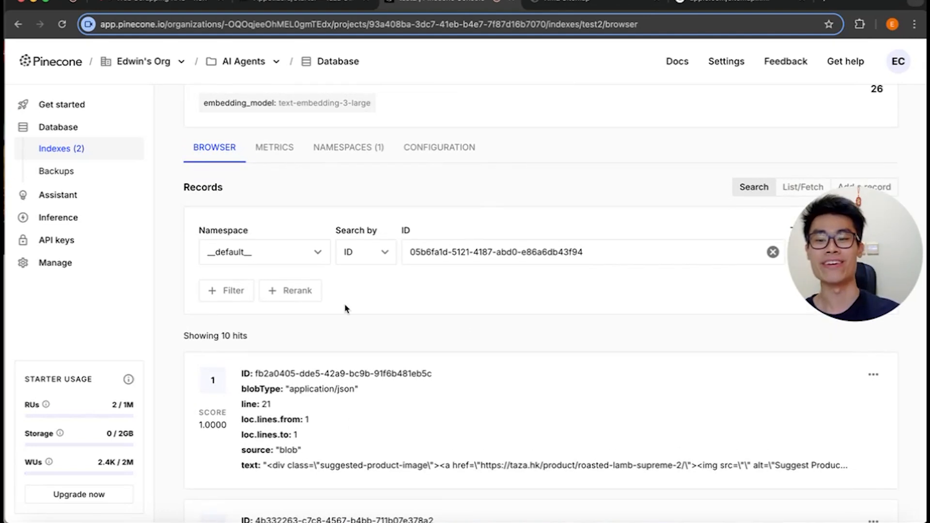
{"action": "scroll", "coordinate": [347, 308], "scroll_direction": "up", "scroll_amount": 1}
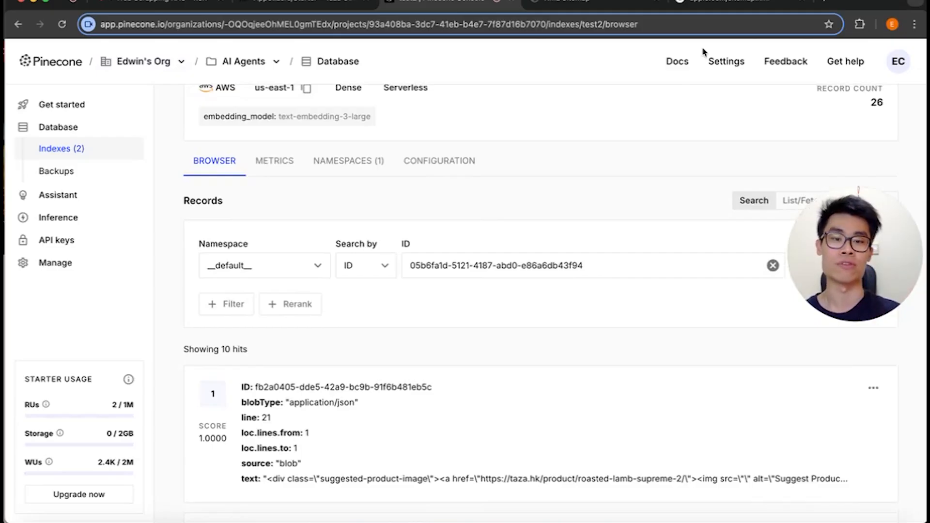
- Glance at the Apple sitemap and the restaurant page, and return to n8n to look over the executed scraping nodes
{"action": "left_click", "coordinate": [740, 8]}
{"action": "scroll", "coordinate": [140, 388], "scroll_direction": "up", "scroll_amount": 10}
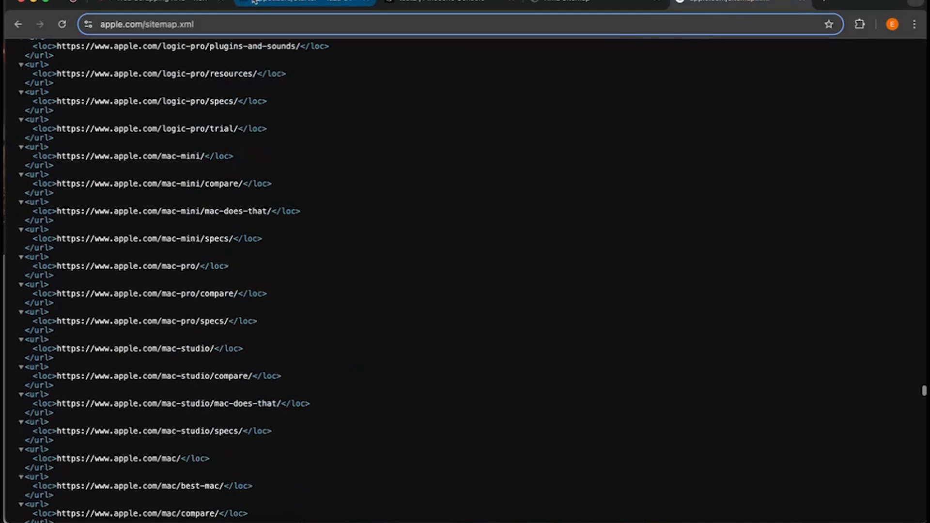
{"action": "left_click", "coordinate": [268, 2]}
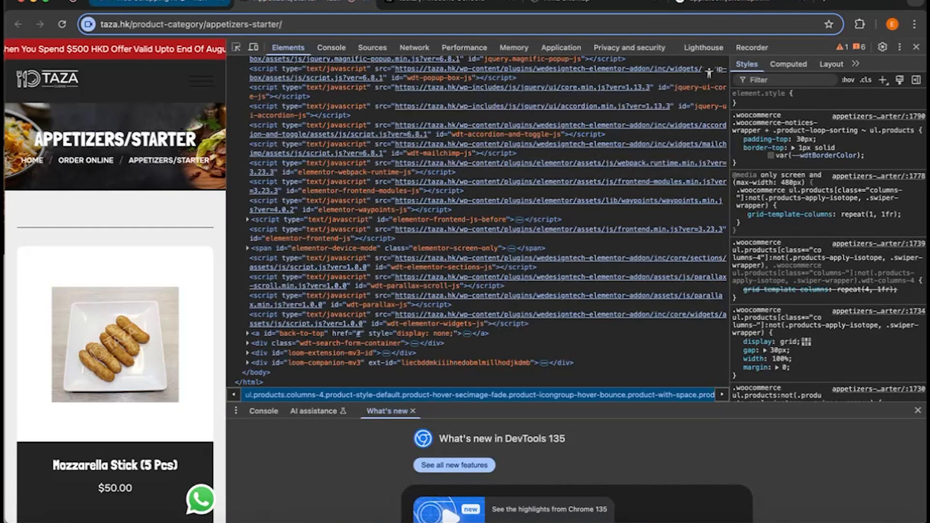
{"action": "left_click", "coordinate": [179, 3]}
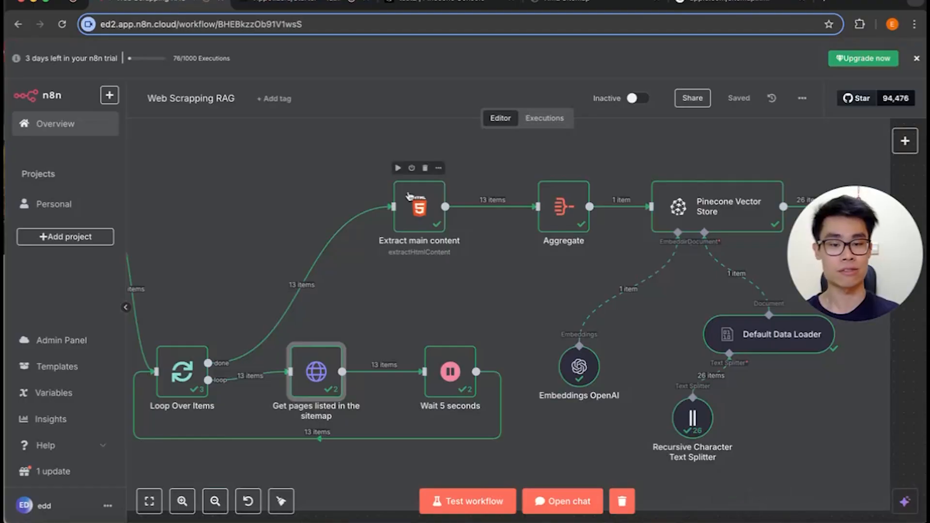
{"action": "scroll", "coordinate": [586, 260], "scroll_direction": "right", "scroll_amount": 2}
{"action": "scroll", "coordinate": [586, 260], "scroll_direction": "up", "scroll_amount": 1}
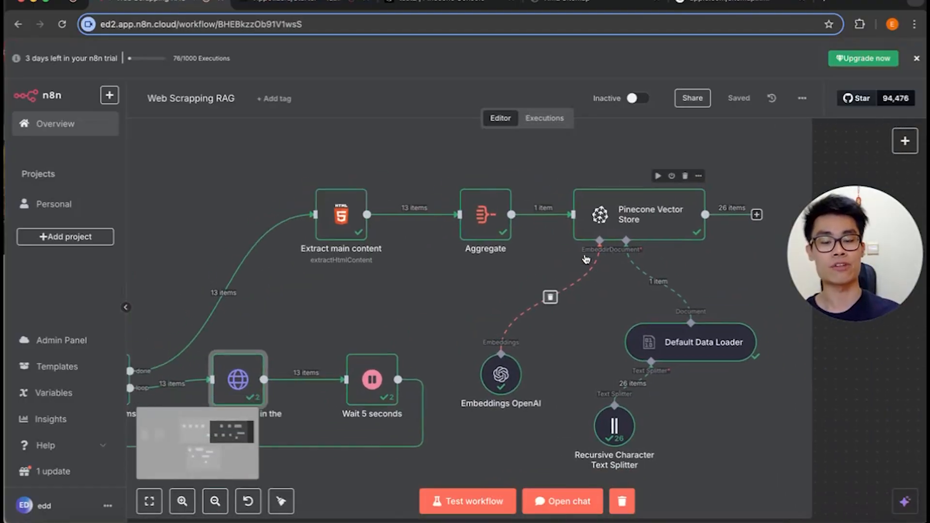
{"action": "scroll", "coordinate": [586, 260], "scroll_direction": "left", "scroll_amount": 3}
{"action": "scroll", "coordinate": [586, 260], "scroll_direction": "left", "scroll_amount": 3}
{"action": "scroll", "coordinate": [586, 260], "scroll_direction": "up", "scroll_amount": 1}
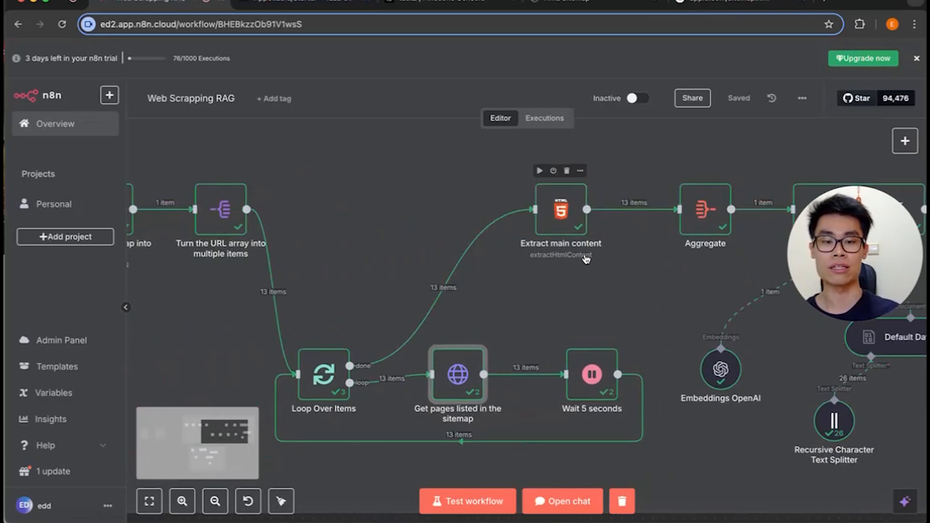
{"action": "scroll", "coordinate": [586, 260], "scroll_direction": "right", "scroll_amount": 5}
{"action": "scroll", "coordinate": [586, 260], "scroll_direction": "left", "scroll_amount": 3}
- Go to the chat workflow for the Pinecone database and examine the Question and Answer Chain node's prompt settings
{"action": "scroll", "coordinate": [587, 260], "scroll_direction": "down", "scroll_amount": 10}
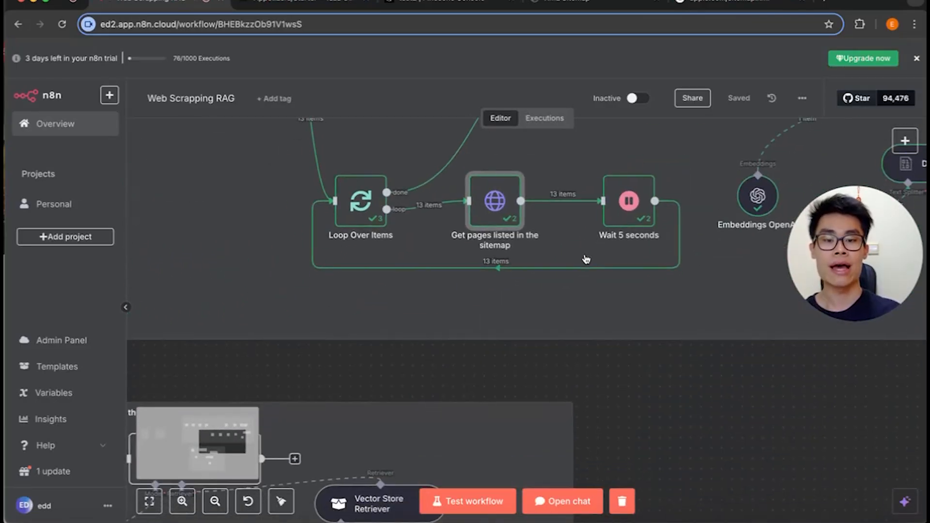
{"action": "scroll", "coordinate": [586, 259], "scroll_direction": "down", "scroll_amount": 3}
{"action": "scroll", "coordinate": [586, 260], "scroll_direction": "left", "scroll_amount": 5}
{"action": "scroll", "coordinate": [586, 260], "scroll_direction": "right", "scroll_amount": 2}
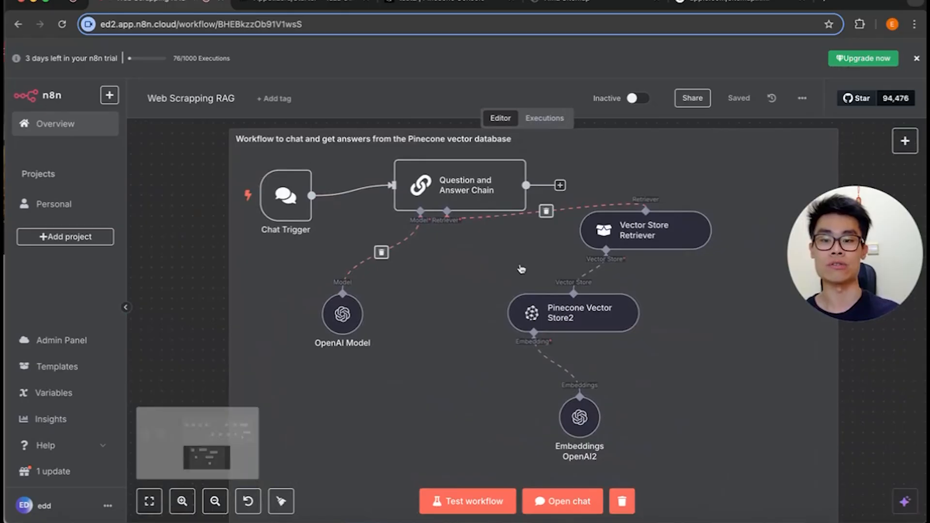
{"action": "scroll", "coordinate": [481, 258], "scroll_direction": "right", "scroll_amount": 2}
{"action": "scroll", "coordinate": [482, 258], "scroll_direction": "up", "scroll_amount": 1}
{"action": "double_click", "coordinate": [426, 208]}
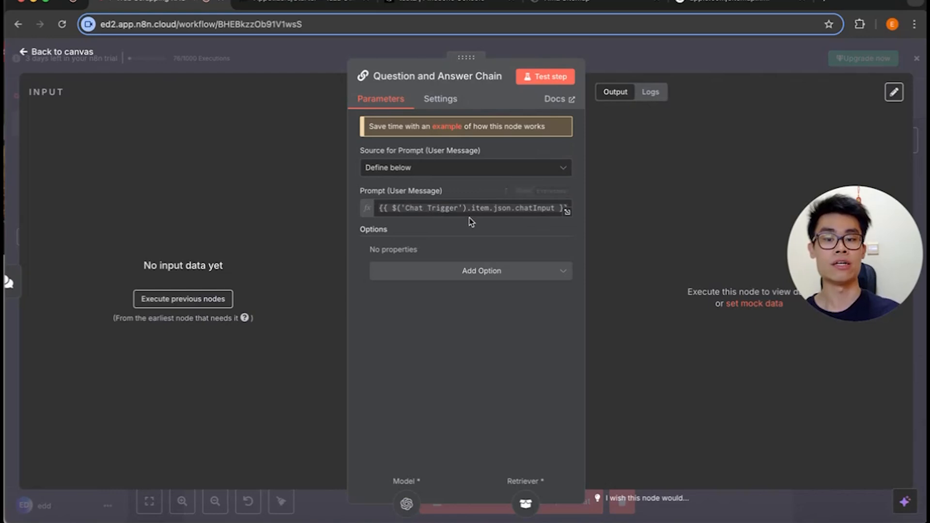
{"action": "left_click", "coordinate": [611, 63]}
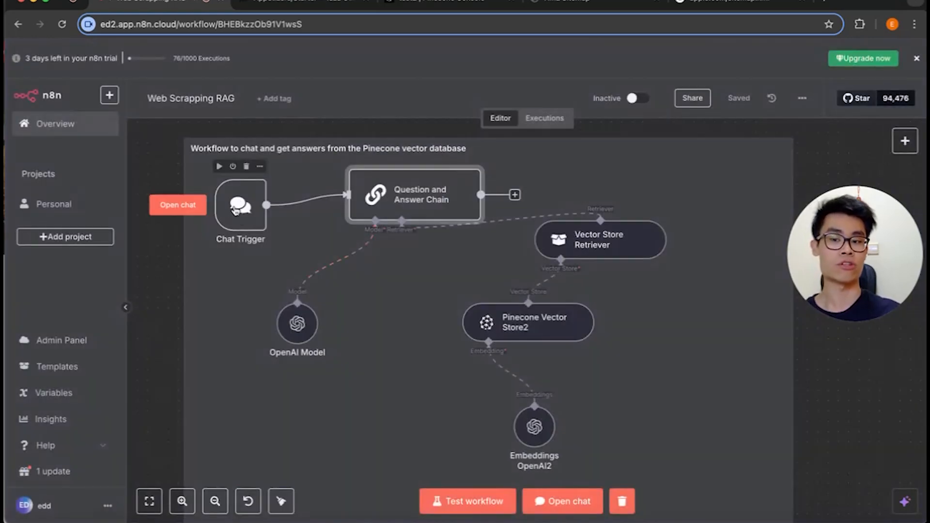
{"action": "double_click", "coordinate": [415, 202]}
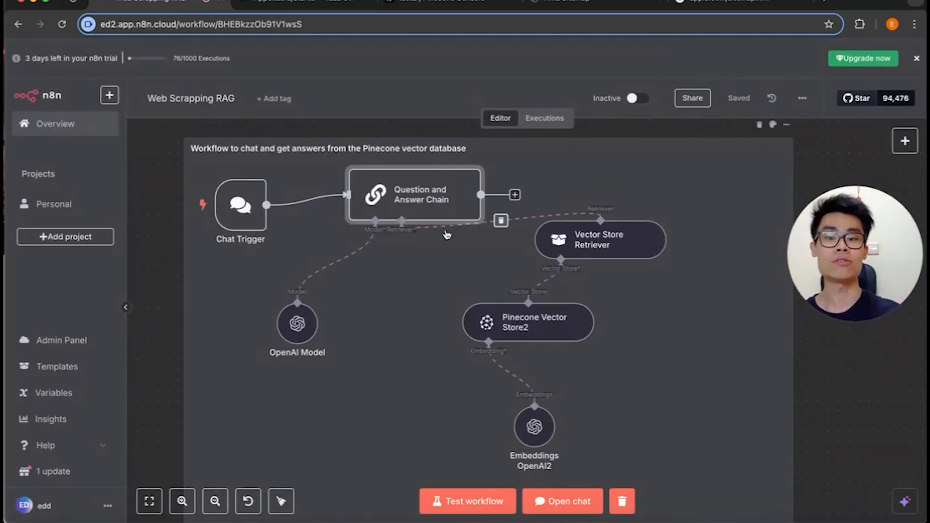
- Choose another model from the list in the OpenAI Model node and close the node
{"action": "double_click", "coordinate": [298, 327]}
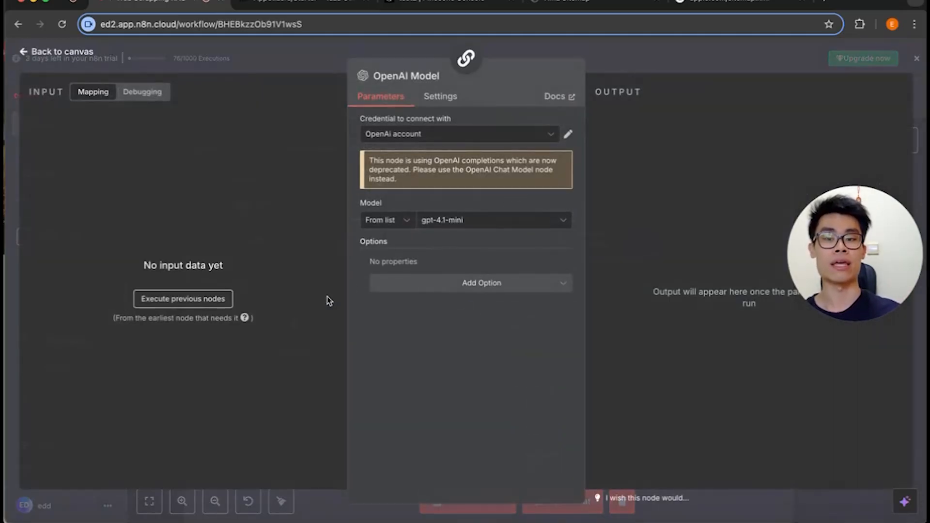
{"action": "left_click", "coordinate": [500, 223]}
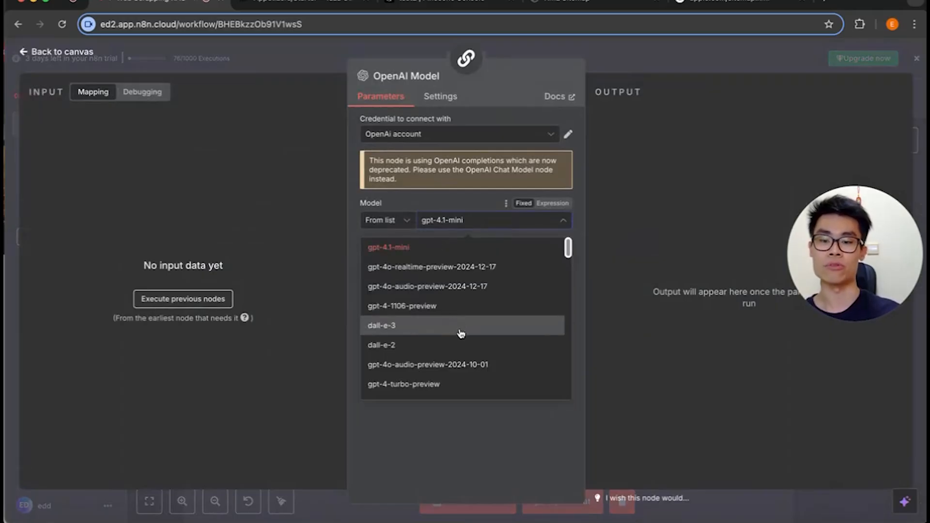
{"action": "scroll", "coordinate": [461, 333], "scroll_direction": "down", "scroll_amount": 6}
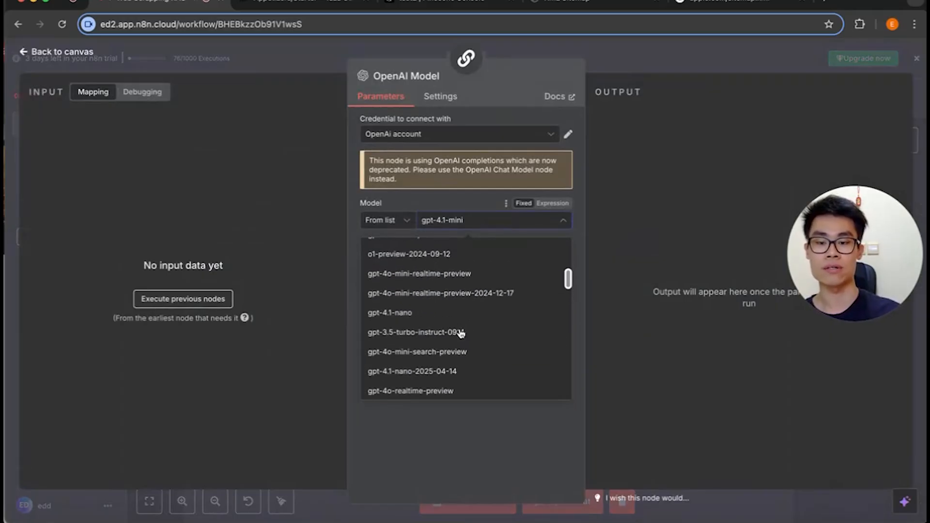
{"action": "scroll", "coordinate": [461, 334], "scroll_direction": "down", "scroll_amount": 8}
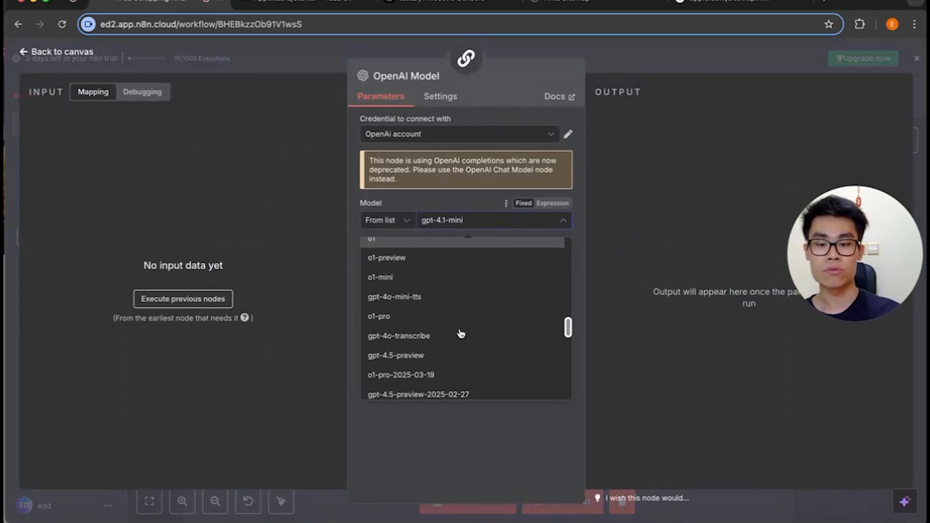
{"action": "scroll", "coordinate": [450, 347], "scroll_direction": "up", "scroll_amount": 2}
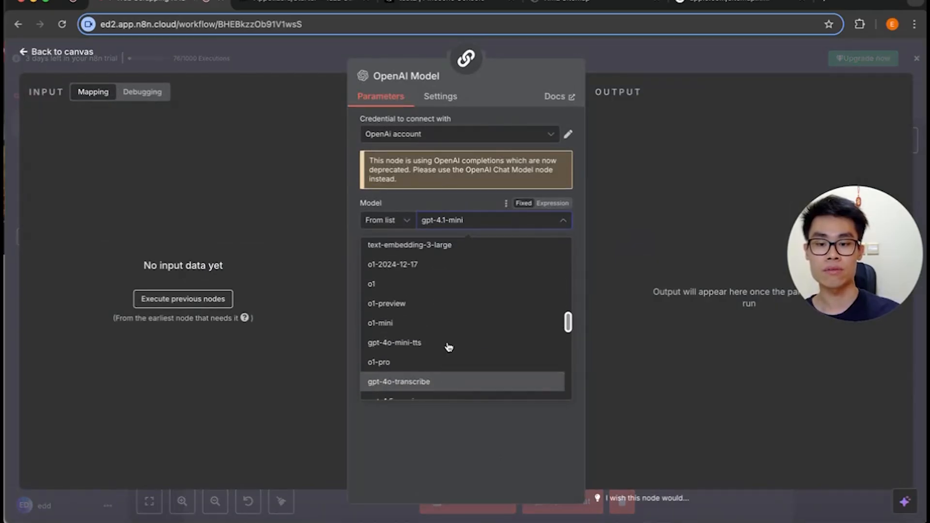
{"action": "scroll", "coordinate": [449, 347], "scroll_direction": "down", "scroll_amount": 4}
{"action": "scroll", "coordinate": [449, 347], "scroll_direction": "down", "scroll_amount": 2}
{"action": "left_click", "coordinate": [449, 348]}
{"action": "left_click", "coordinate": [711, 49]}
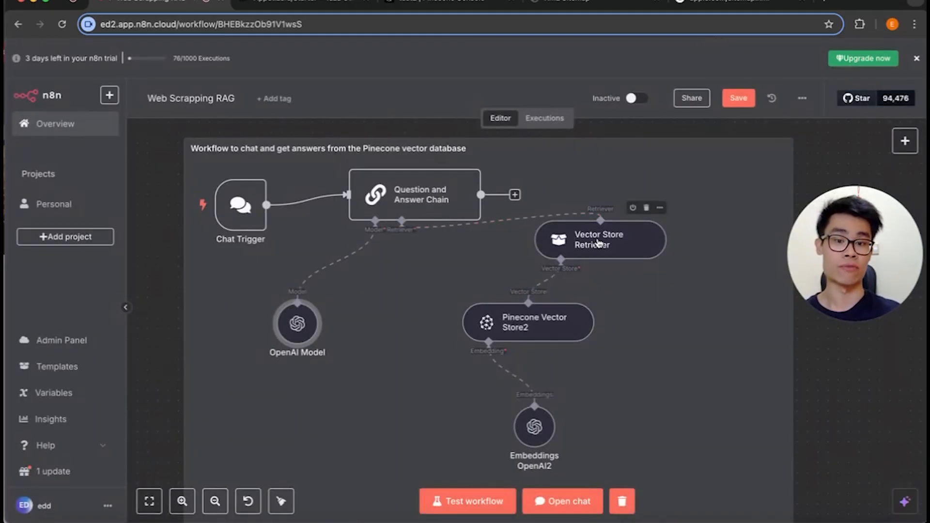
- Check the Vector Store Retriever's limit, and set Pinecone Vector Store2 to the index test2 with an empty namespace
{"action": "double_click", "coordinate": [600, 242]}
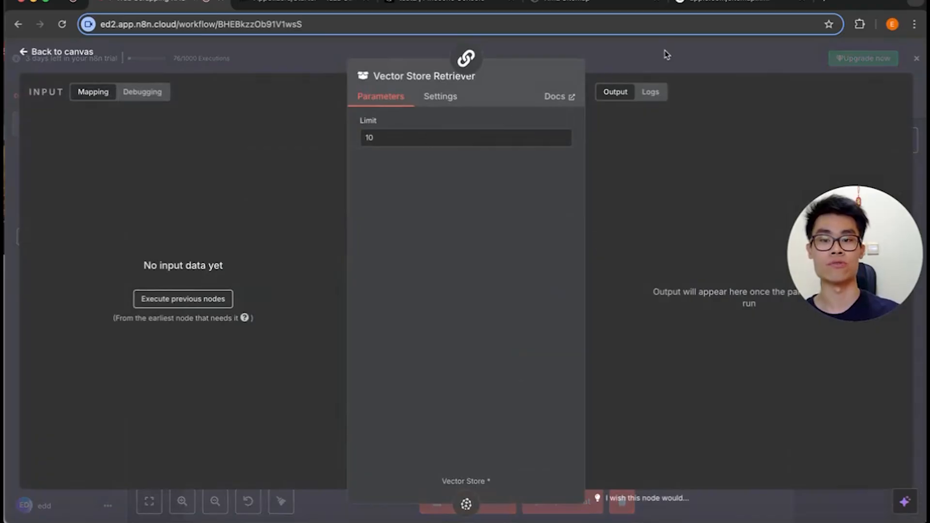
{"action": "left_click", "coordinate": [669, 53]}
{"action": "double_click", "coordinate": [539, 317]}
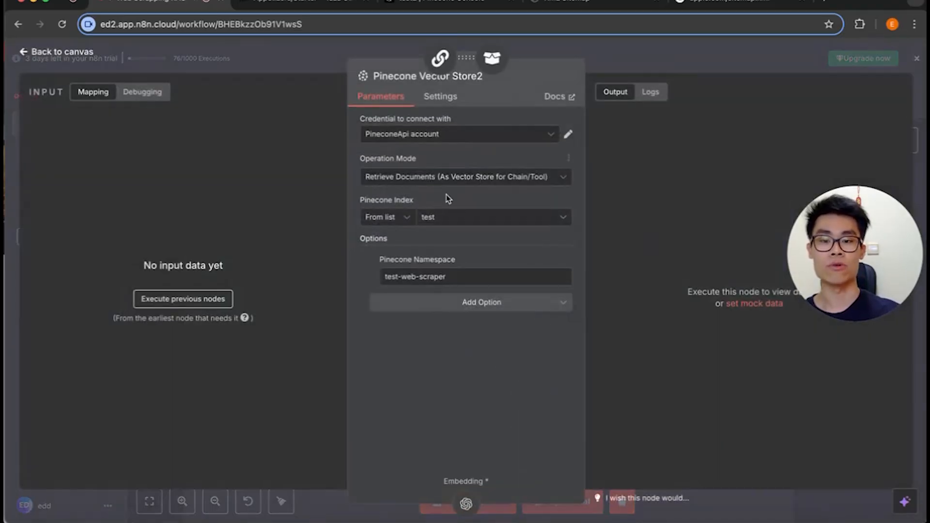
{"action": "left_click", "coordinate": [436, 267]}
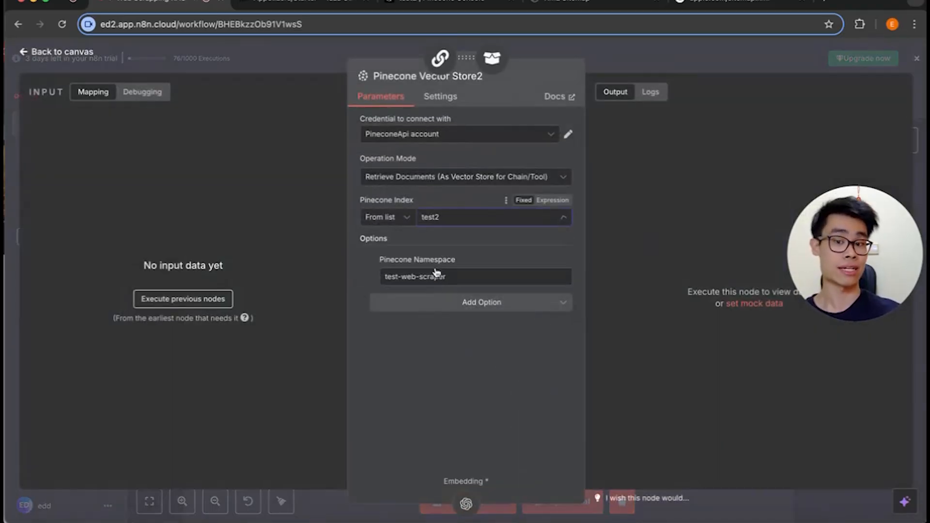
{"action": "left_click_drag", "start_coordinate": [467, 283], "coordinate": [355, 281]}
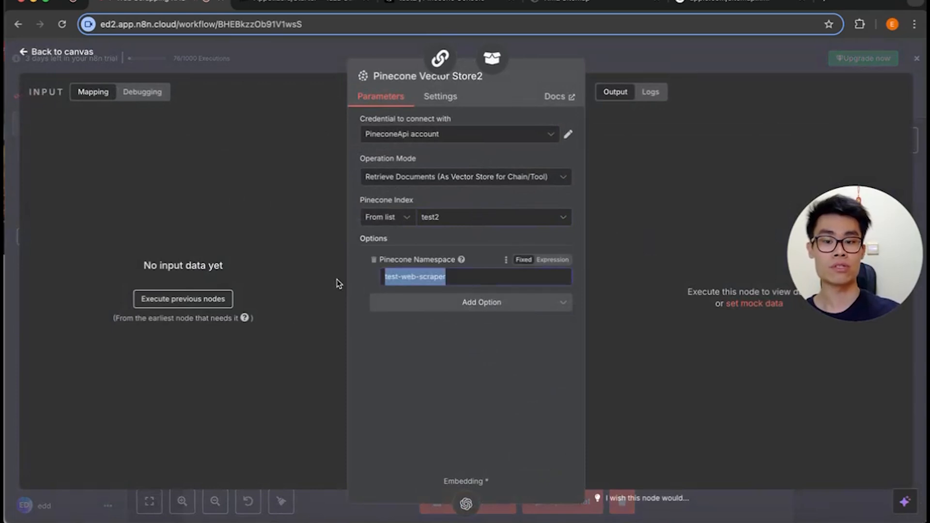
{"action": "key", "text": "BackSpace"}
{"action": "left_click", "coordinate": [406, 407]}
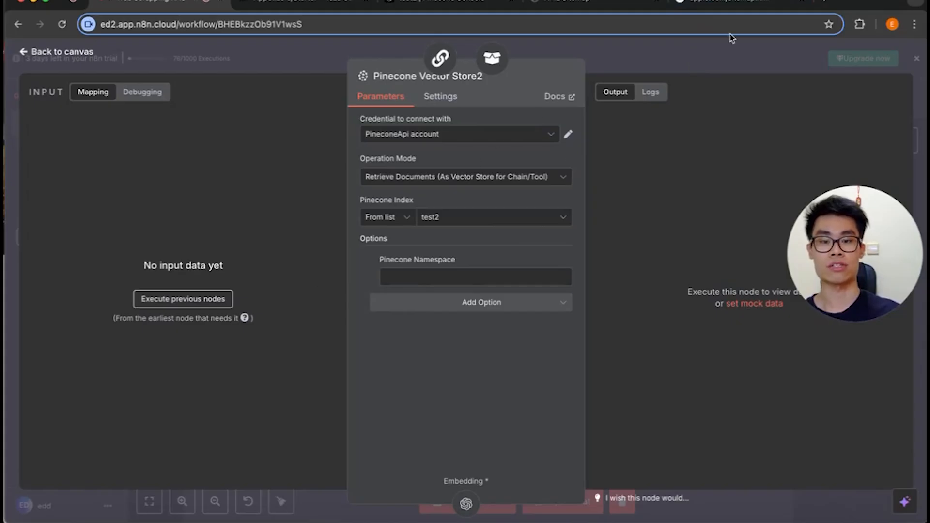
{"action": "left_click", "coordinate": [727, 70]}
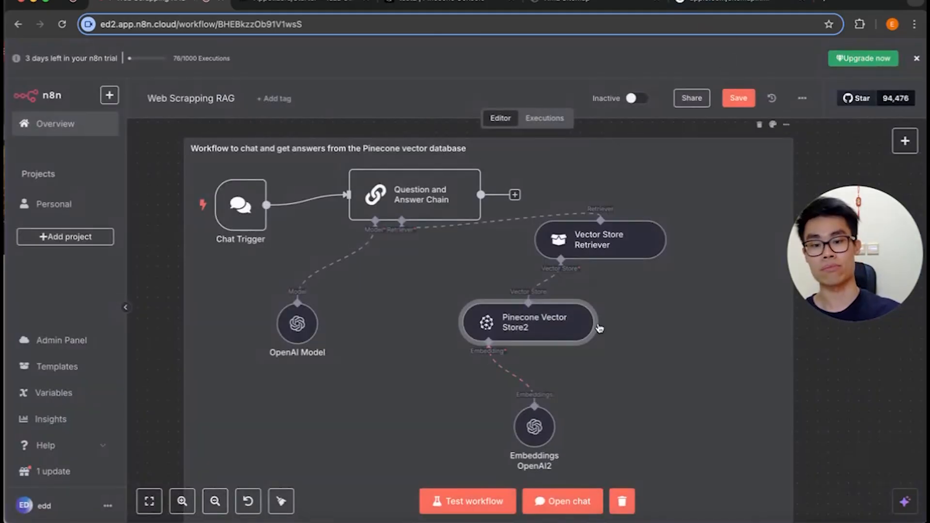
- Check the embedding model of the Embeddings OpenAI2 node and close the node
{"action": "double_click", "coordinate": [534, 426]}
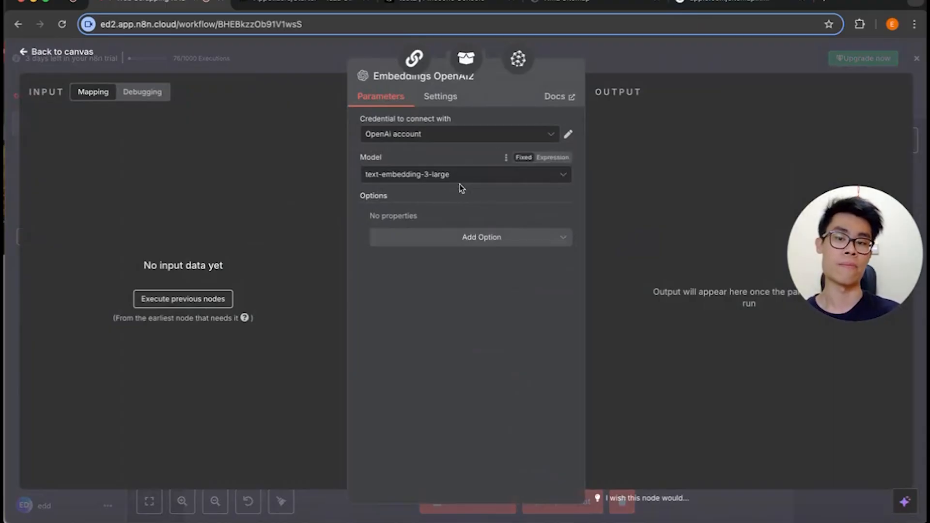
{"action": "left_click", "coordinate": [638, 69]}
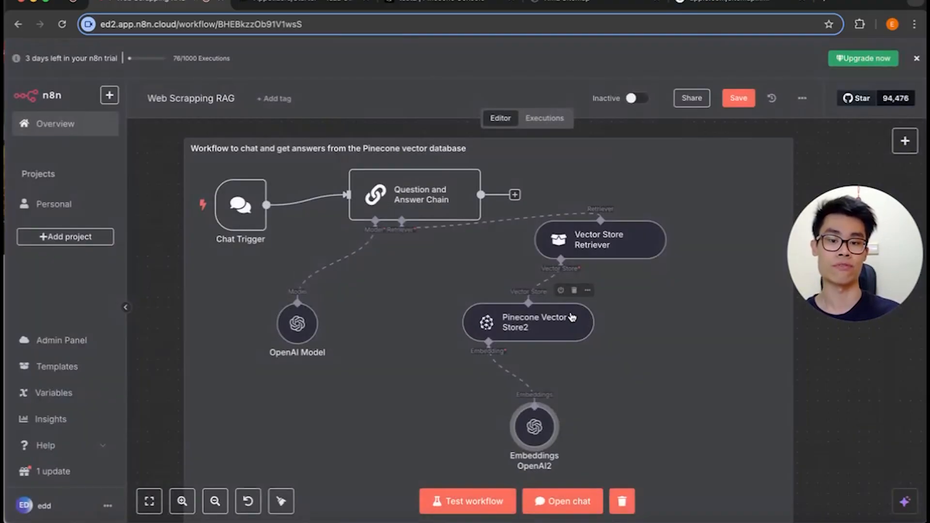
- Open the workflow chat, ask "what did someone just order?" and follow the execution through the Pinecone nodes to the reply
{"action": "left_click", "coordinate": [557, 487]}
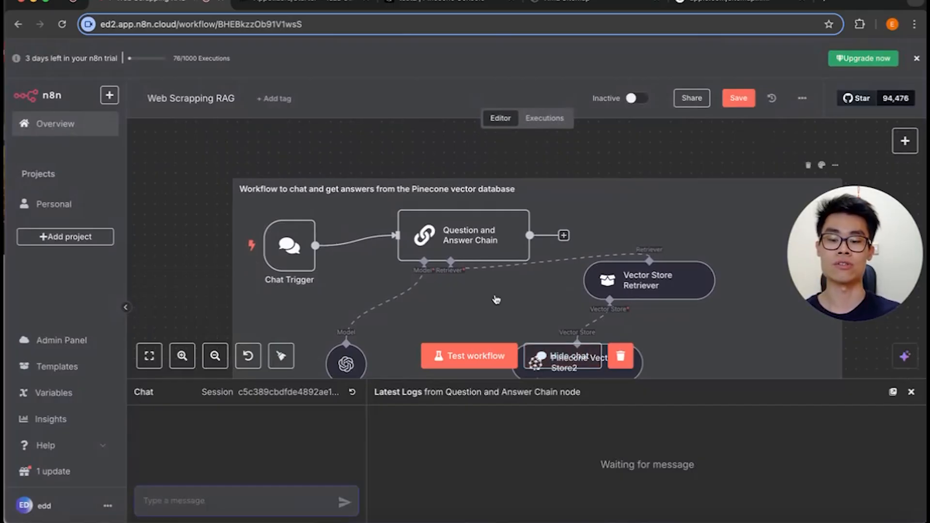
{"action": "type", "text": "what did som"}
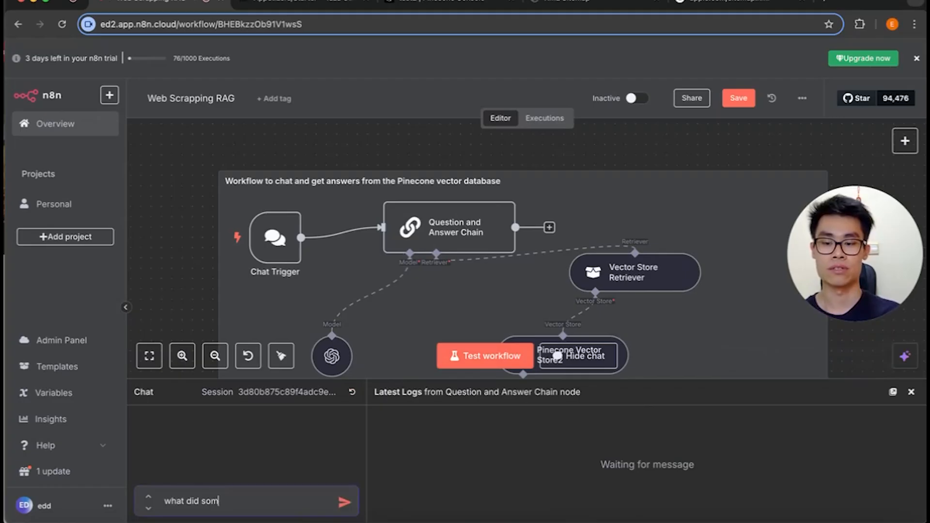
{"action": "type", "text": "eone just order"}
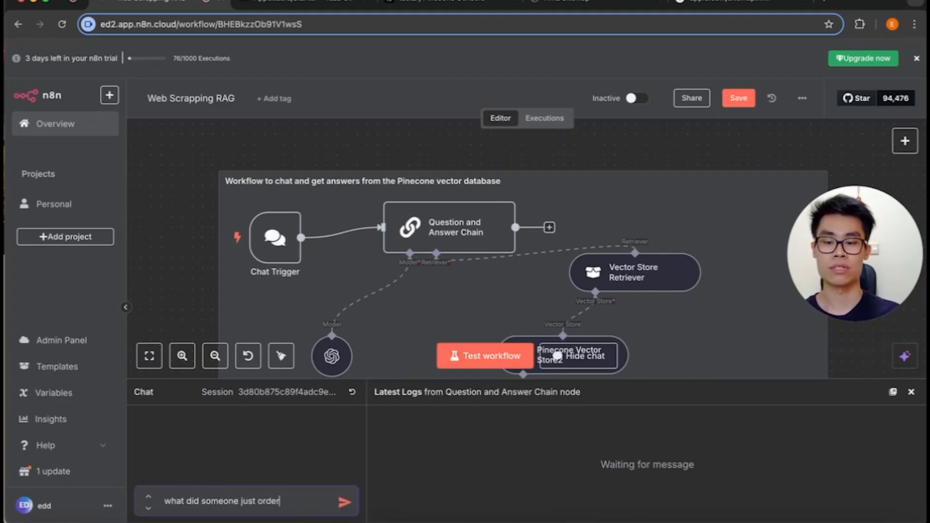
{"action": "type", "text": "?"}
{"action": "key", "text": "Return"}
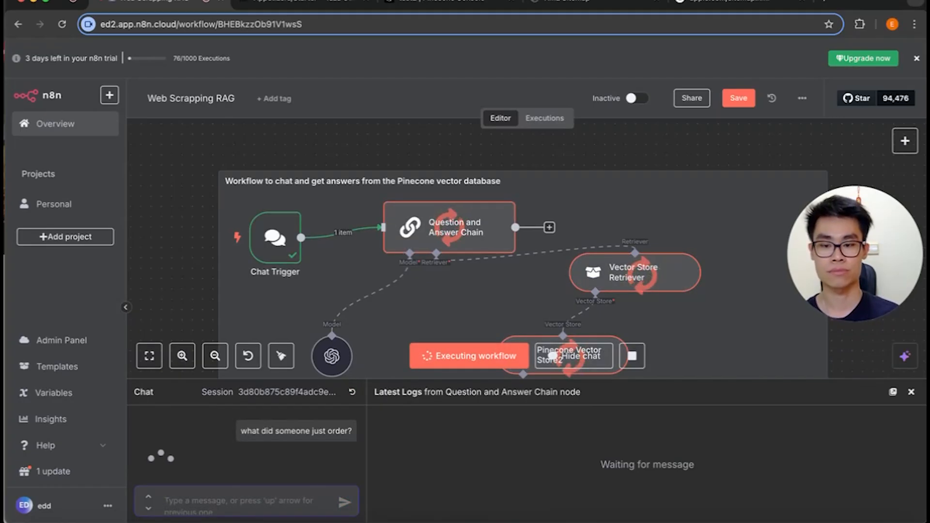
{"action": "scroll", "coordinate": [518, 287], "scroll_direction": "down", "scroll_amount": 4}
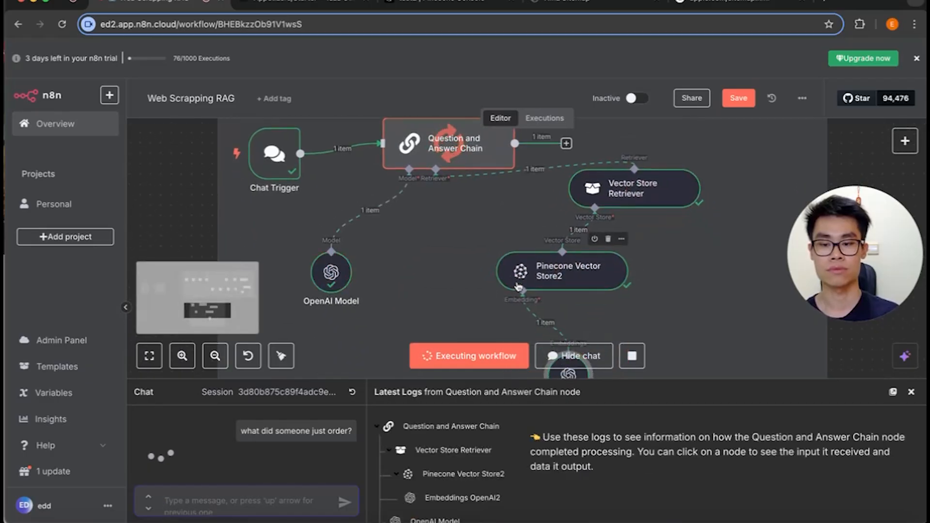
{"action": "scroll", "coordinate": [518, 287], "scroll_direction": "down", "scroll_amount": 2}
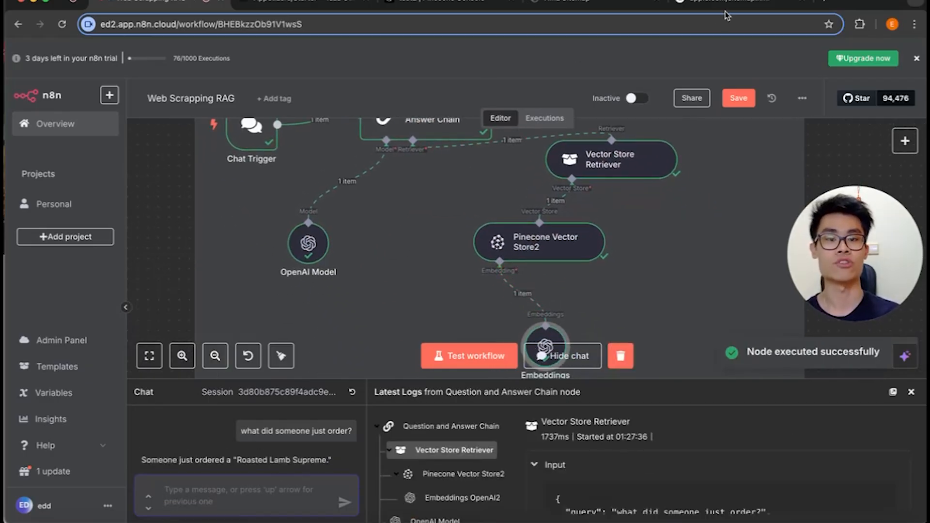
- Check the chat answer against the restaurant page and the records in the Pinecone index test2, and return to the n8n workflow
{"action": "left_click", "coordinate": [572, 6]}
{"action": "left_click", "coordinate": [280, 4]}
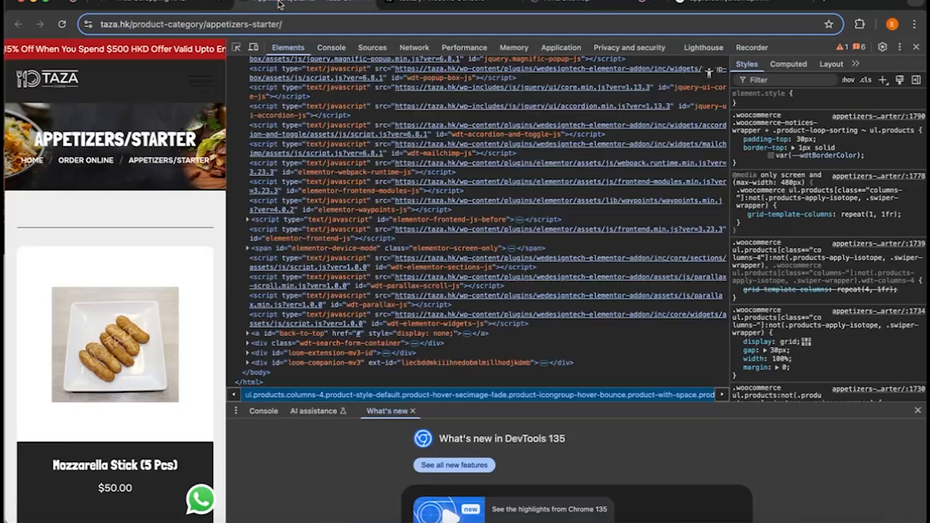
{"action": "left_click", "coordinate": [436, 5]}
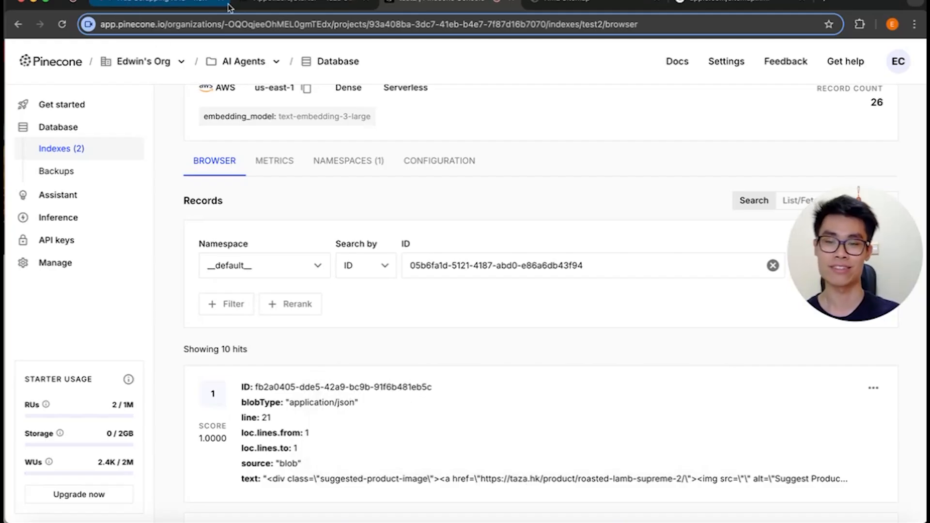
{"action": "left_click", "coordinate": [185, 12]}
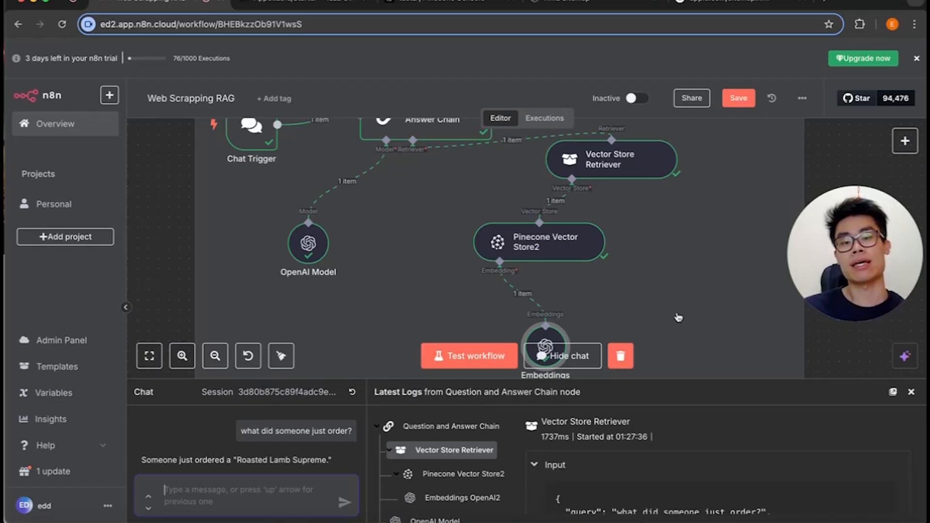
- Examine the page content returned in the Vector Store Retriever's log for the chat question
{"action": "scroll", "coordinate": [678, 317], "scroll_direction": "down", "scroll_amount": 2}
{"action": "scroll", "coordinate": [678, 318], "scroll_direction": "down", "scroll_amount": 3}
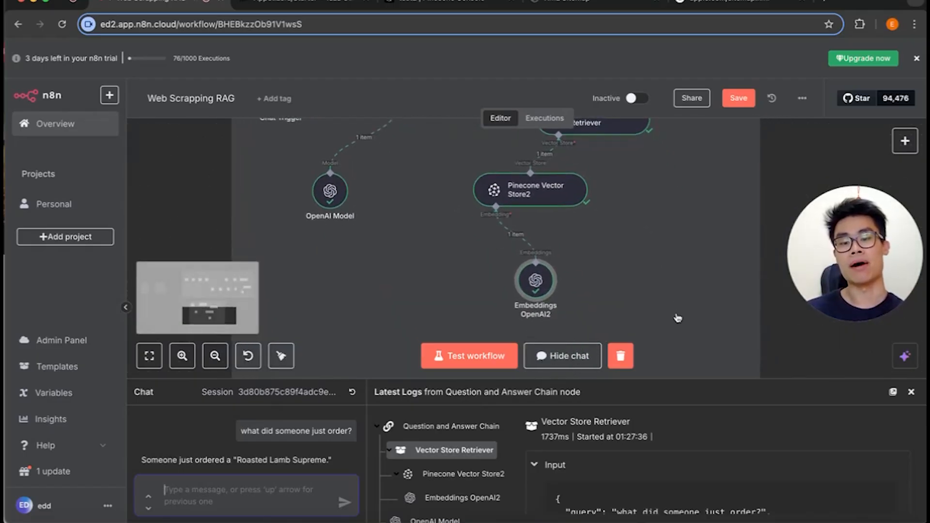
{"action": "scroll", "coordinate": [683, 477], "scroll_direction": "down", "scroll_amount": 5}
{"action": "scroll", "coordinate": [683, 478], "scroll_direction": "down", "scroll_amount": 10}
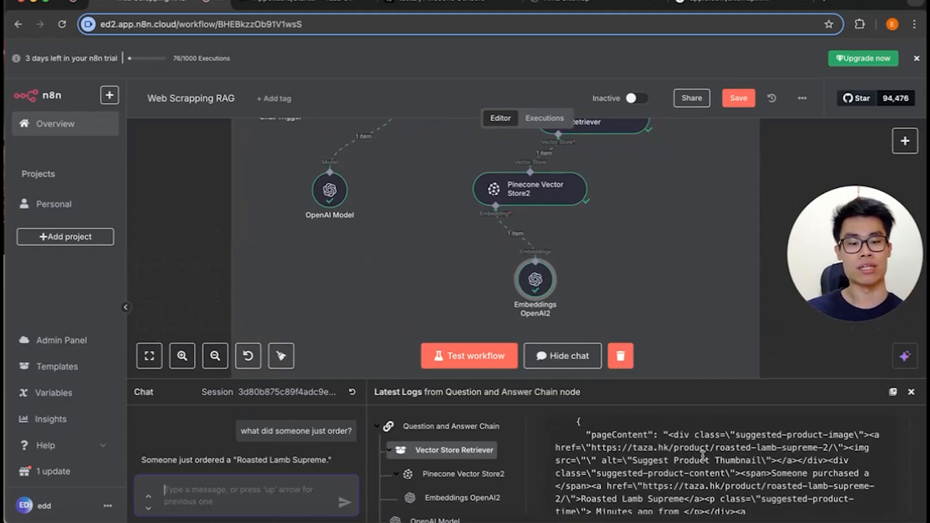
{"action": "scroll", "coordinate": [691, 454], "scroll_direction": "down", "scroll_amount": 1}
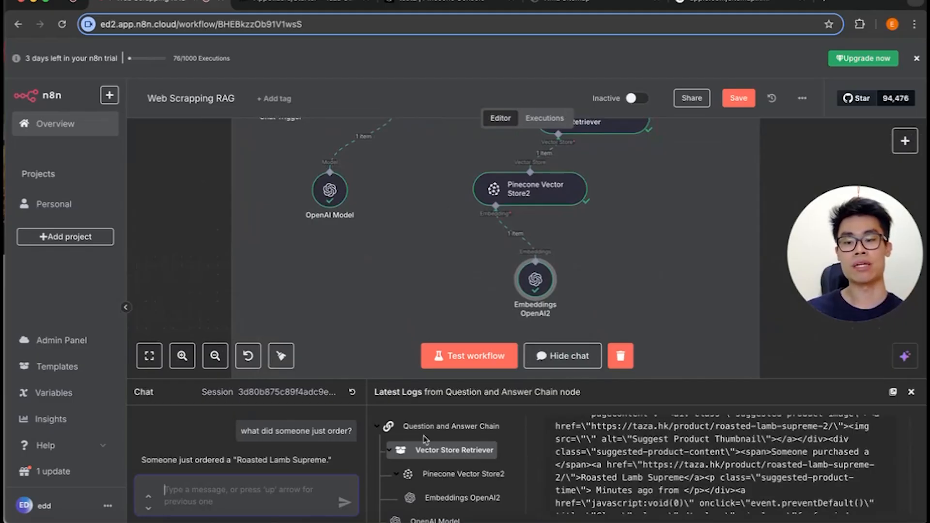
- Review the chat workflow and the whole workflow that scrapes data and sends it to Pinecone
{"action": "scroll", "coordinate": [426, 317], "scroll_direction": "up", "scroll_amount": 5}
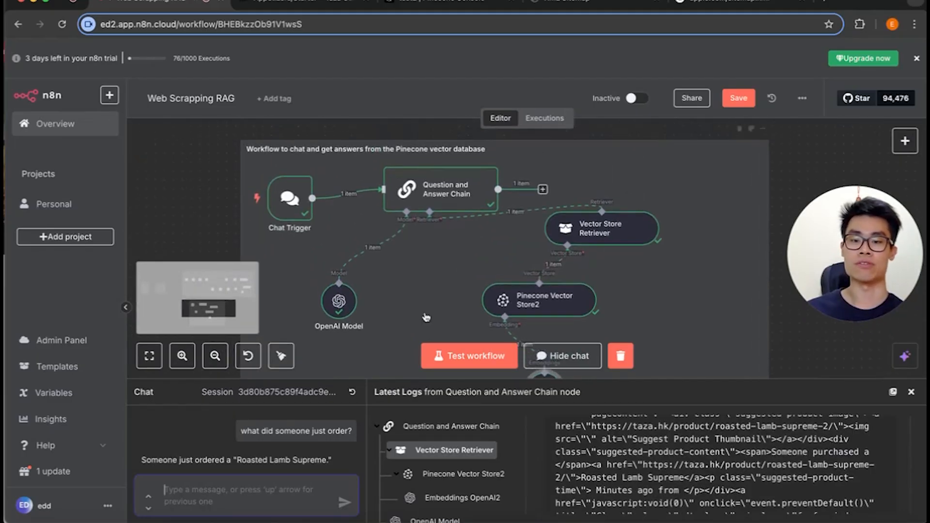
{"action": "scroll", "coordinate": [671, 477], "scroll_direction": "up", "scroll_amount": 5}
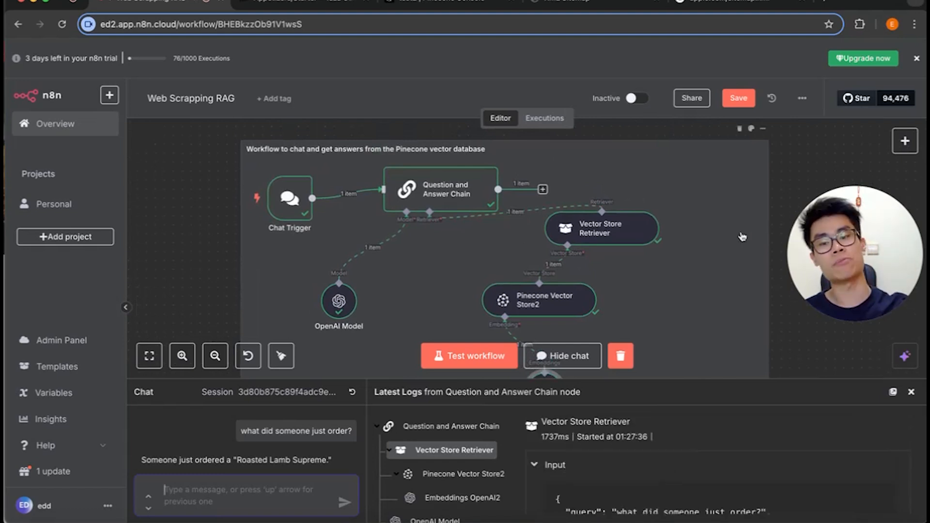
{"action": "scroll", "coordinate": [743, 237], "scroll_direction": "down", "scroll_amount": 10}
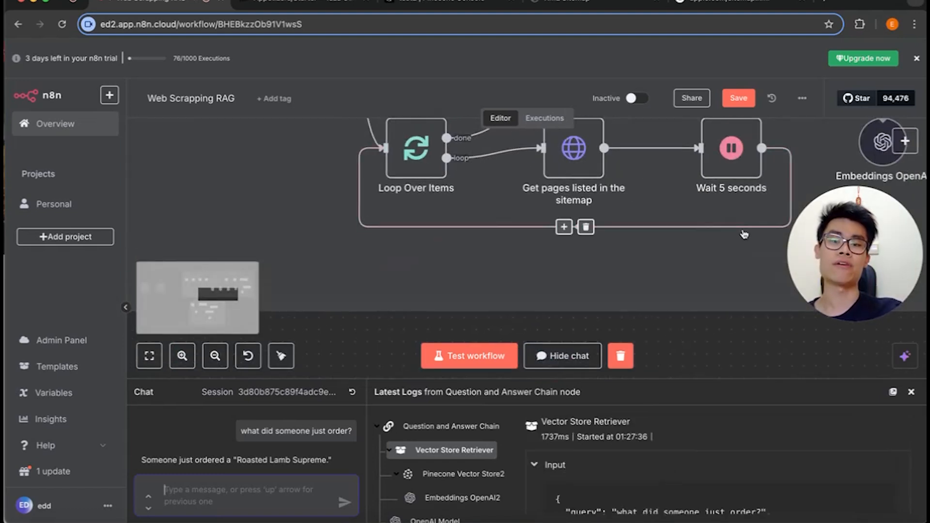
{"action": "scroll", "coordinate": [712, 251], "scroll_direction": "down", "scroll_amount": 10}
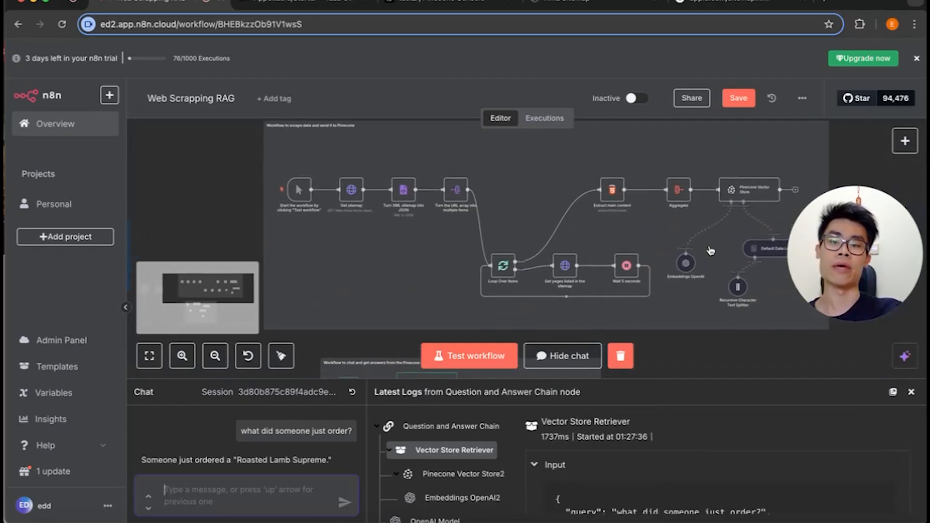